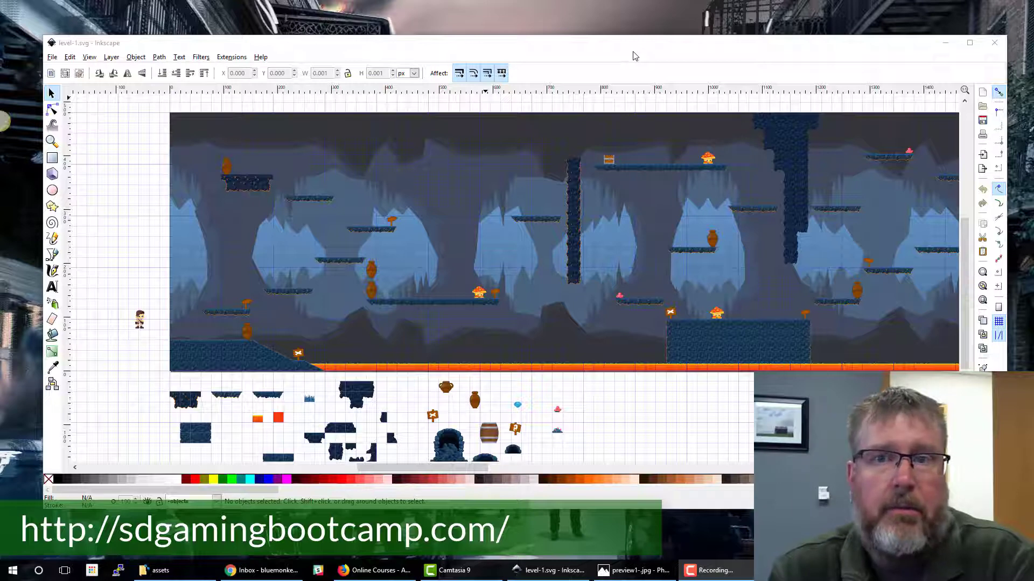
Examine the cave artwork previews preview1-.jpg and preview2-.jpg in Photos, and return to level-1.svg in Inkscape
key(alt+Tab)
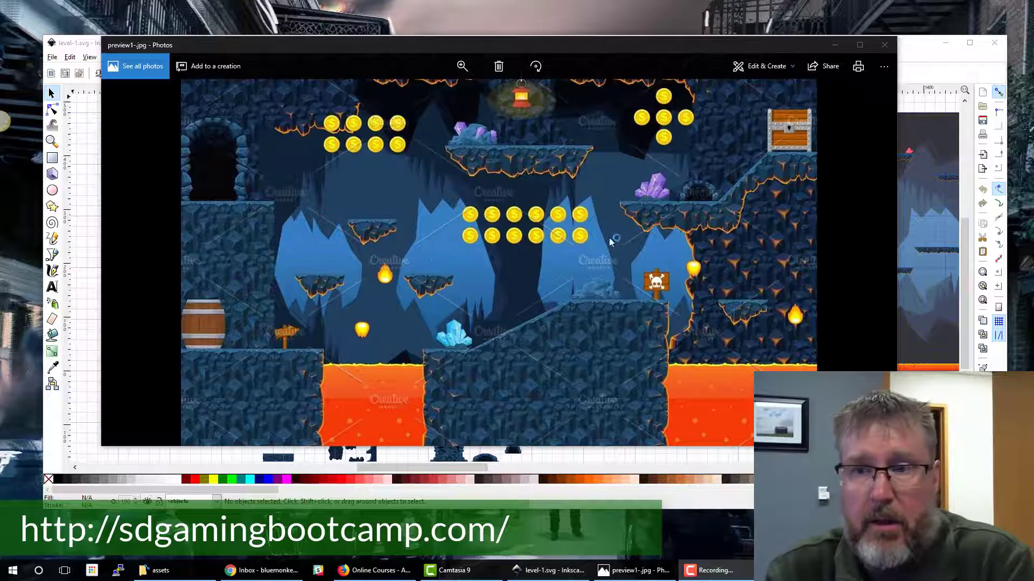
click(864, 250)
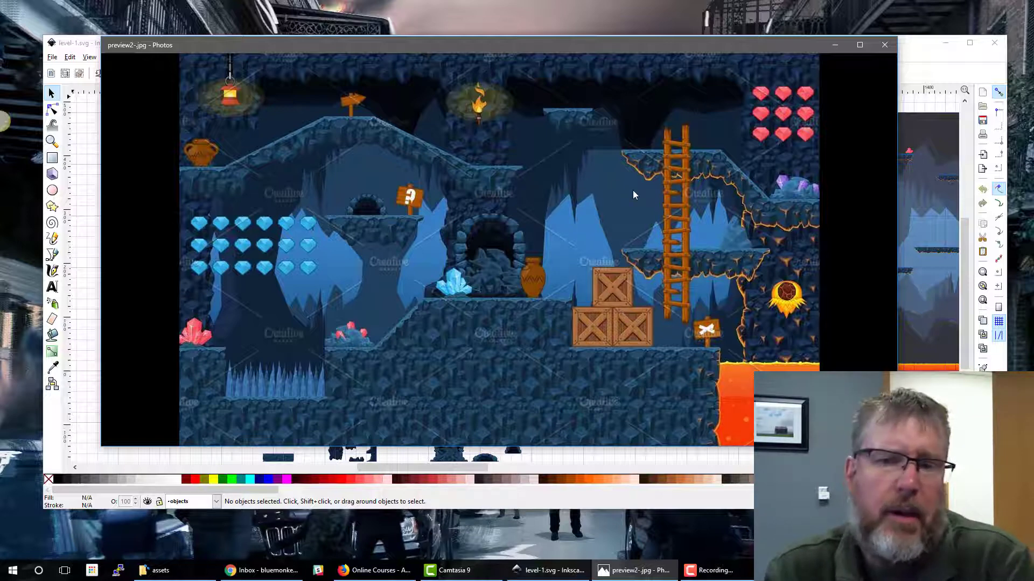
key(alt+Tab)
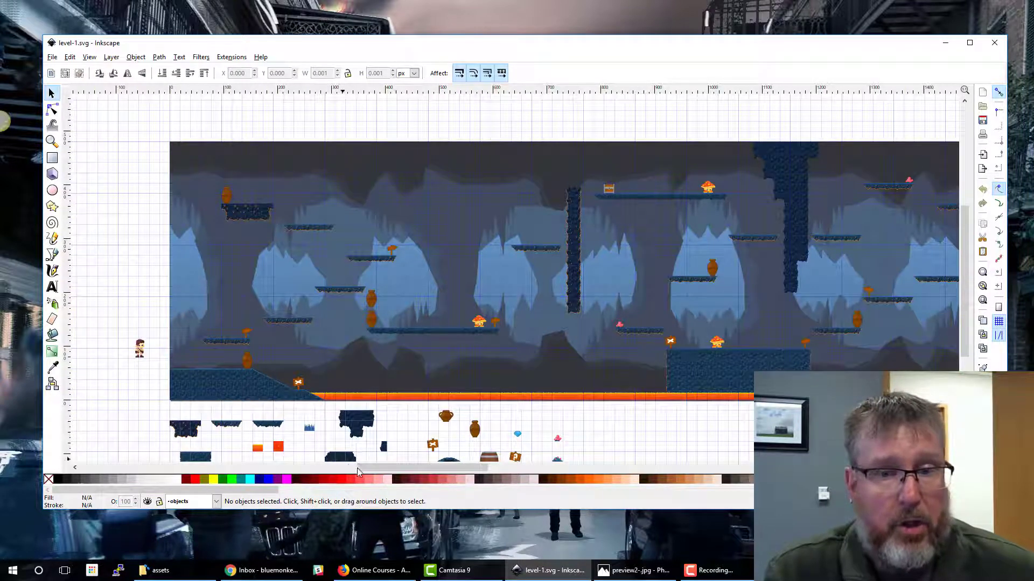
Survey the finished cave level from start to end, including the spare tile pieces stored below it
drag(369, 470, 569, 486)
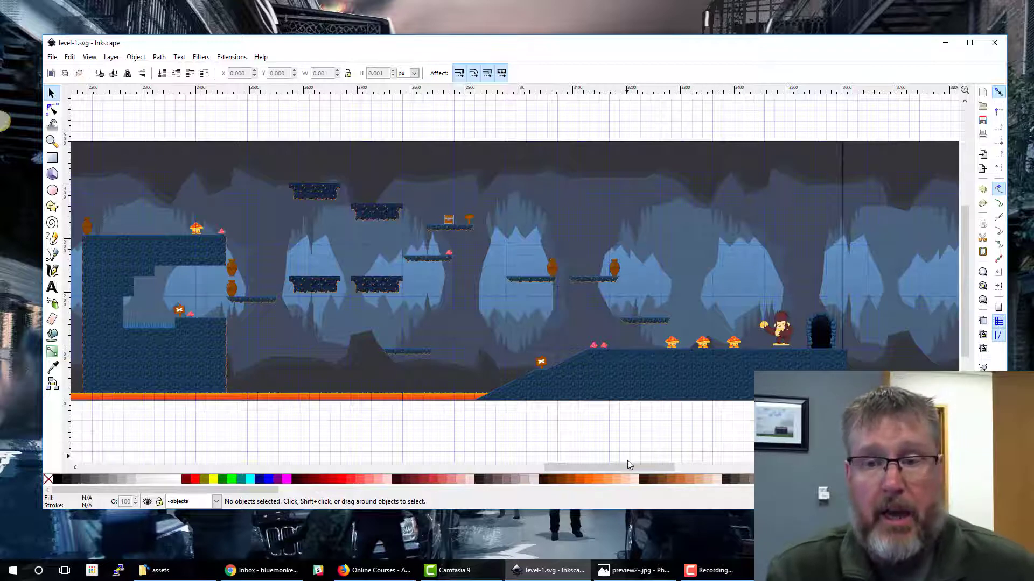
drag(627, 462, 448, 441)
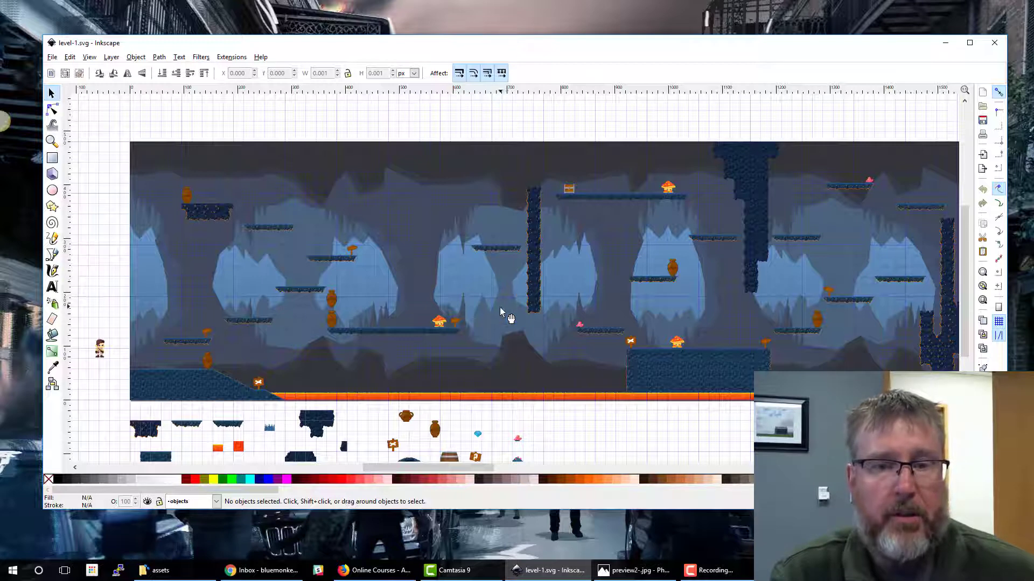
scroll(501, 308, down, 6)
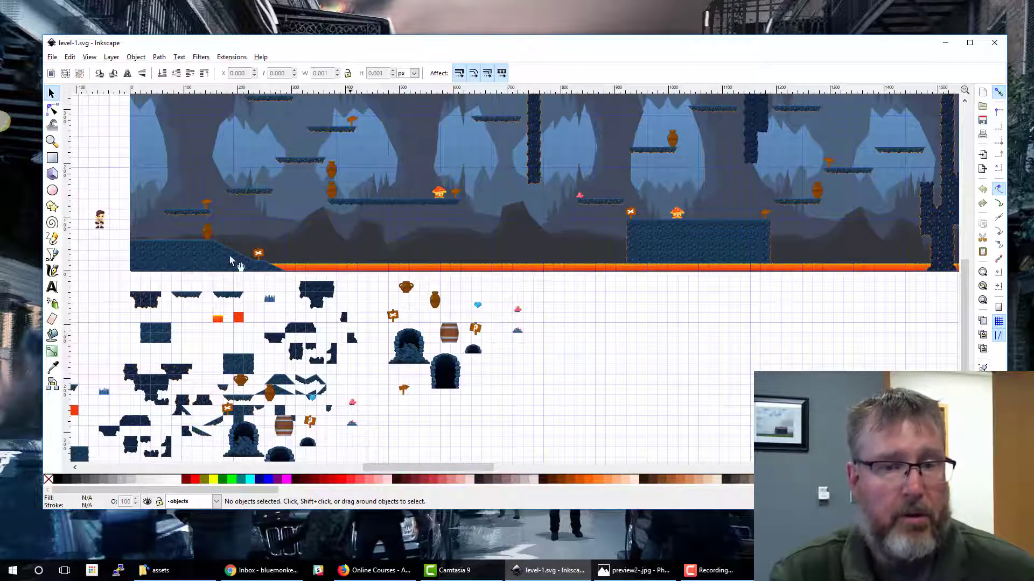
scroll(483, 346, up, 4)
scroll(482, 346, up, 2)
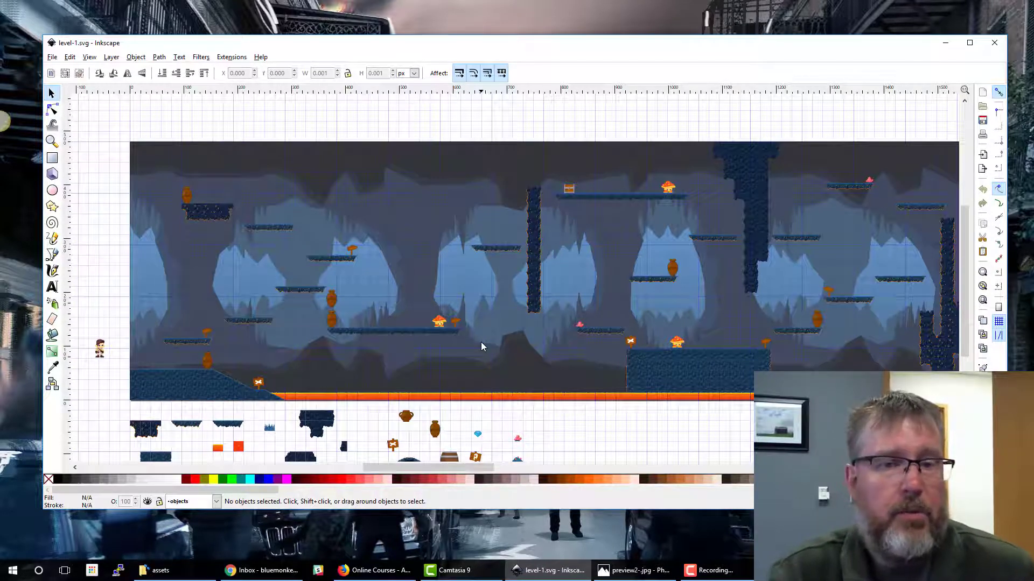
Inspect the player character and the opening platforms, and follow the platform route through the middle of the level
click(101, 349)
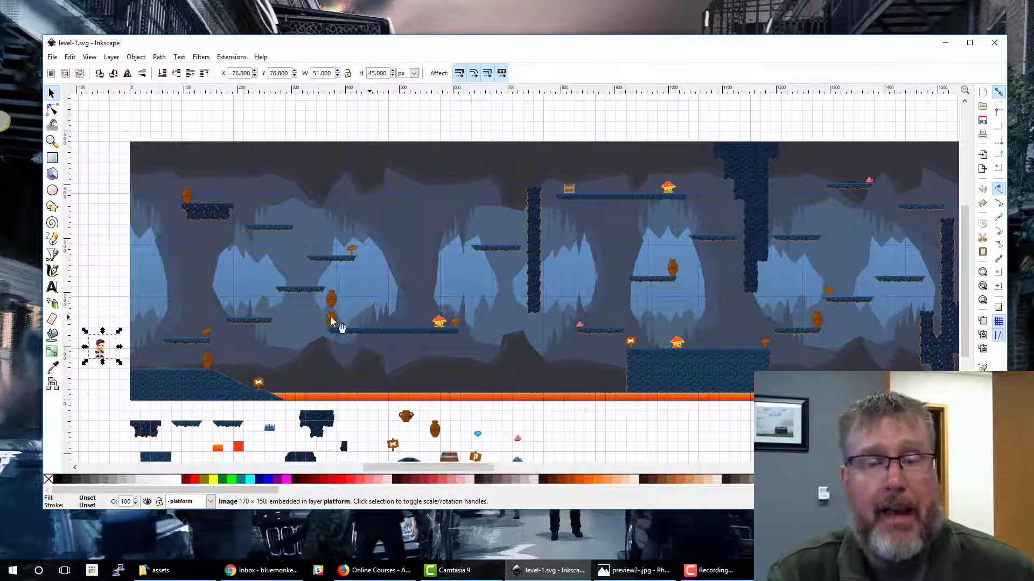
click(188, 343)
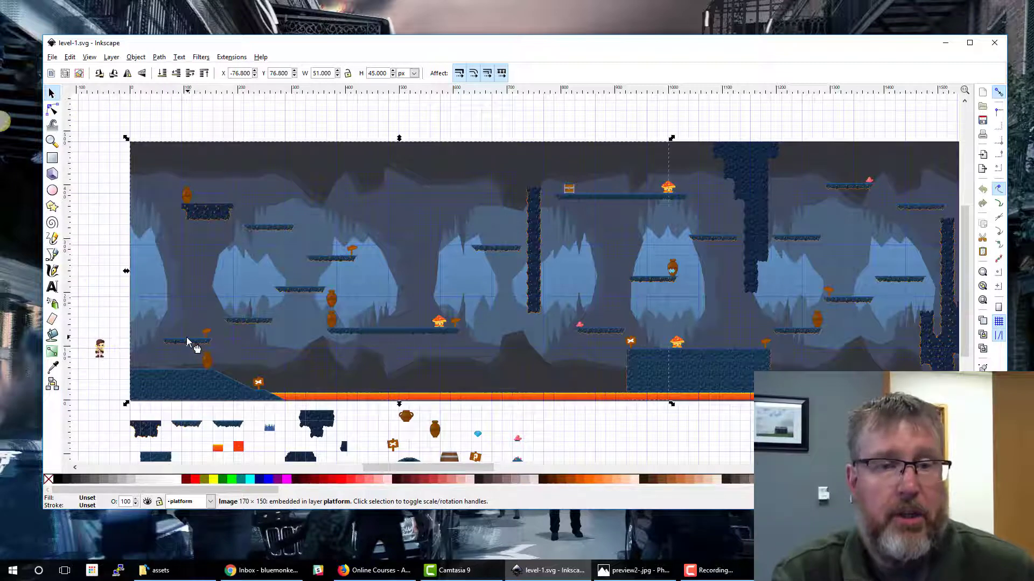
click(241, 321)
click(293, 294)
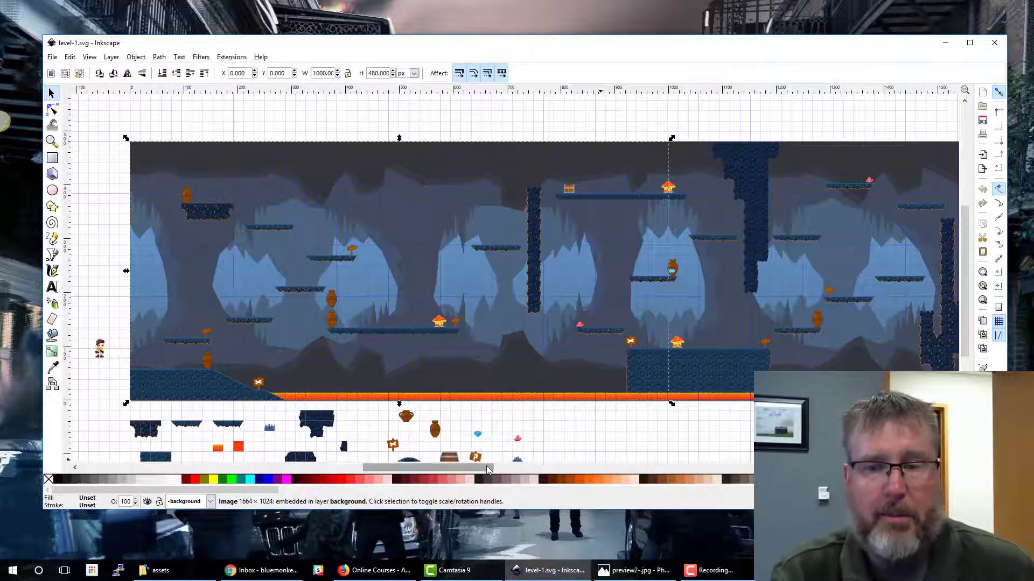
drag(501, 469, 631, 469)
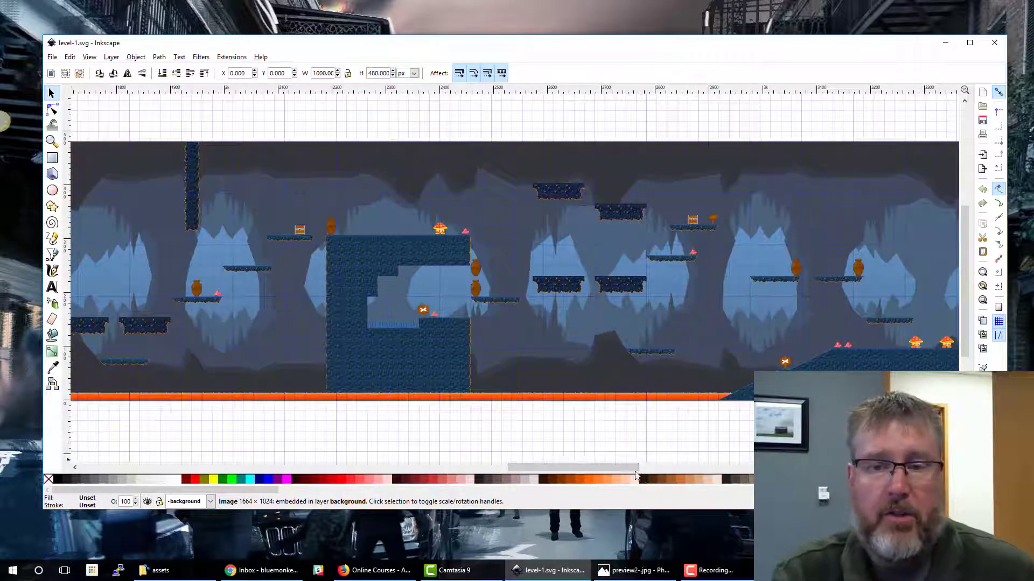
drag(621, 470, 554, 469)
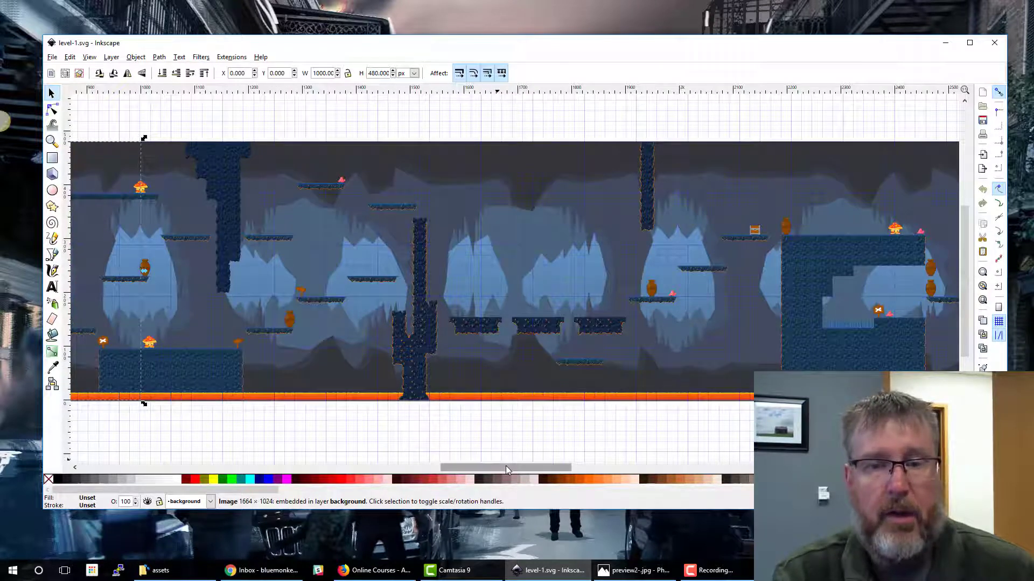
drag(495, 468, 428, 466)
Hide the objects, platform-add, platform and background layers, and make the sketch layer visible
click(582, 436)
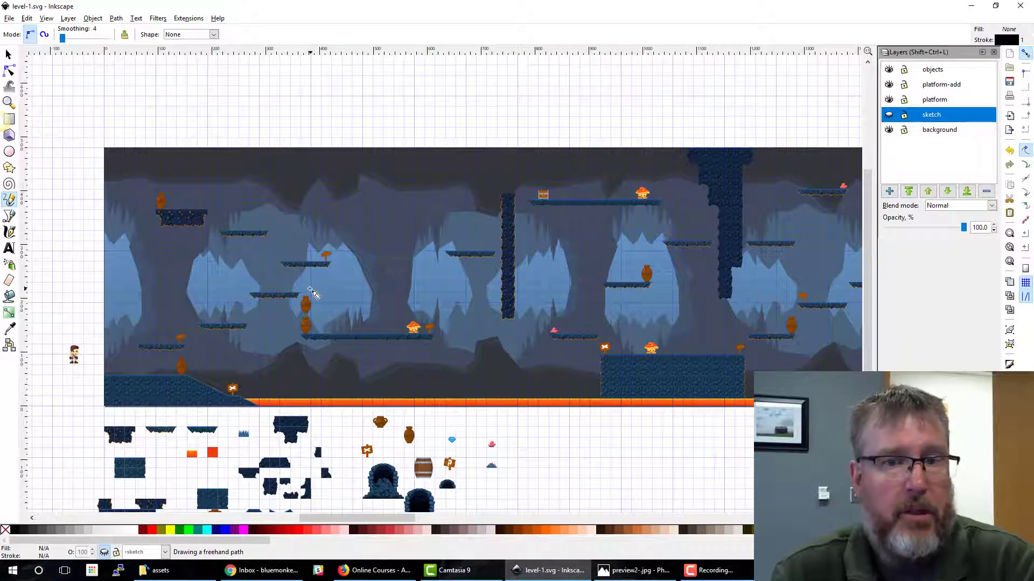
scroll(311, 289, down, 2)
scroll(314, 288, up, 2)
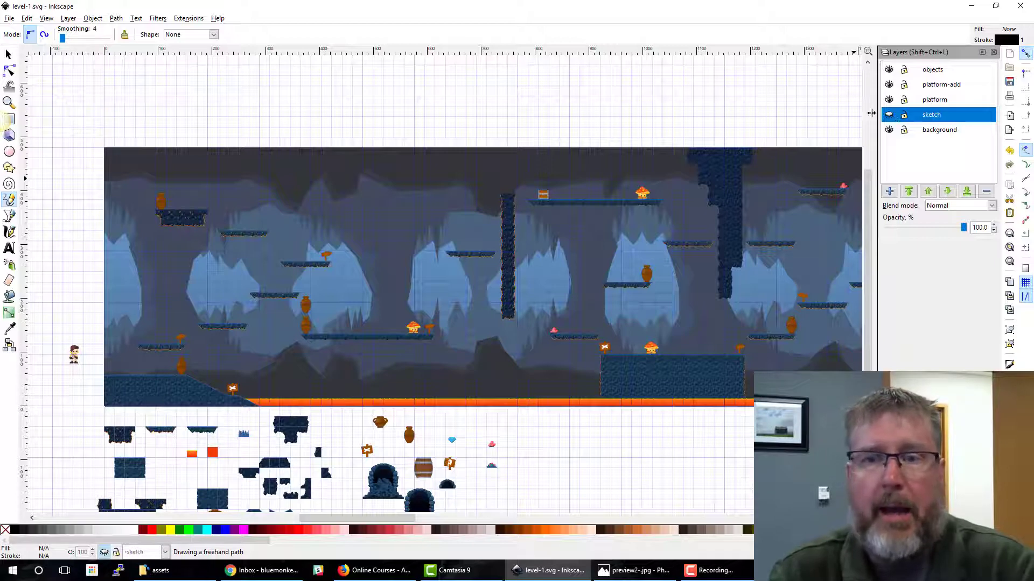
click(889, 85)
click(890, 100)
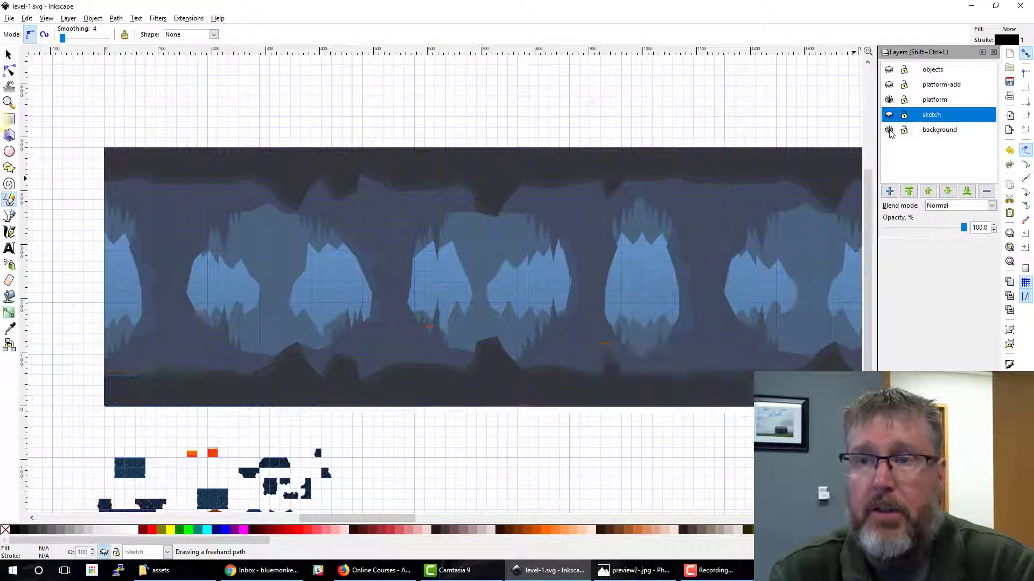
click(890, 130)
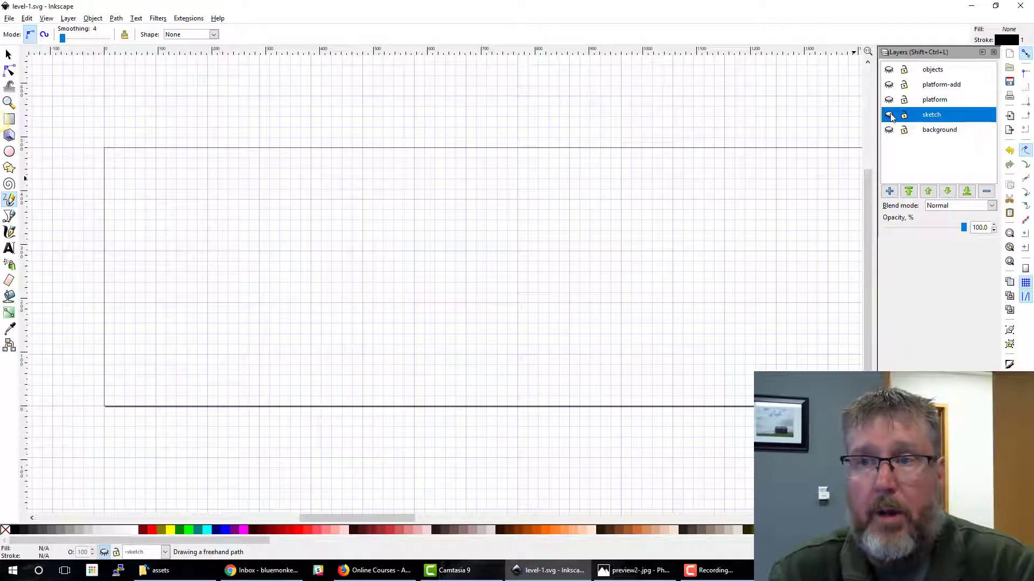
click(889, 116)
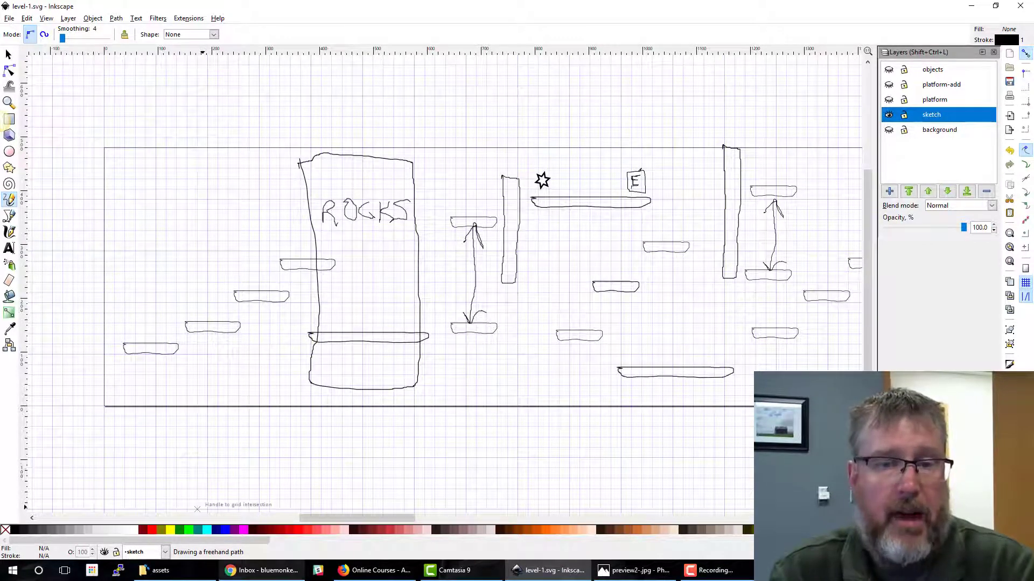
Try drawing a freehand platform outline and a short line near the start of the sketch layer, and undo both
drag(370, 518, 334, 503)
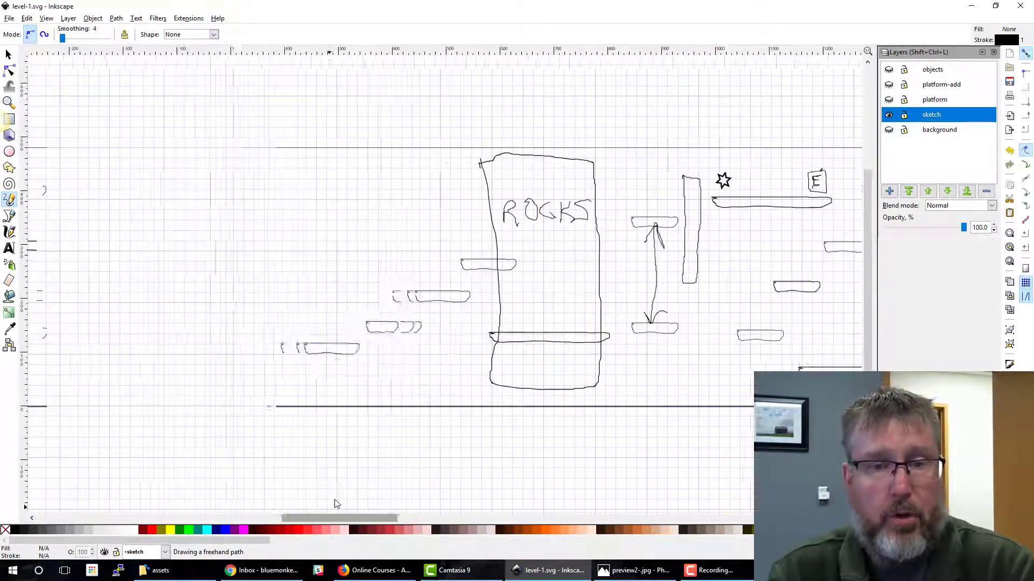
click(10, 201)
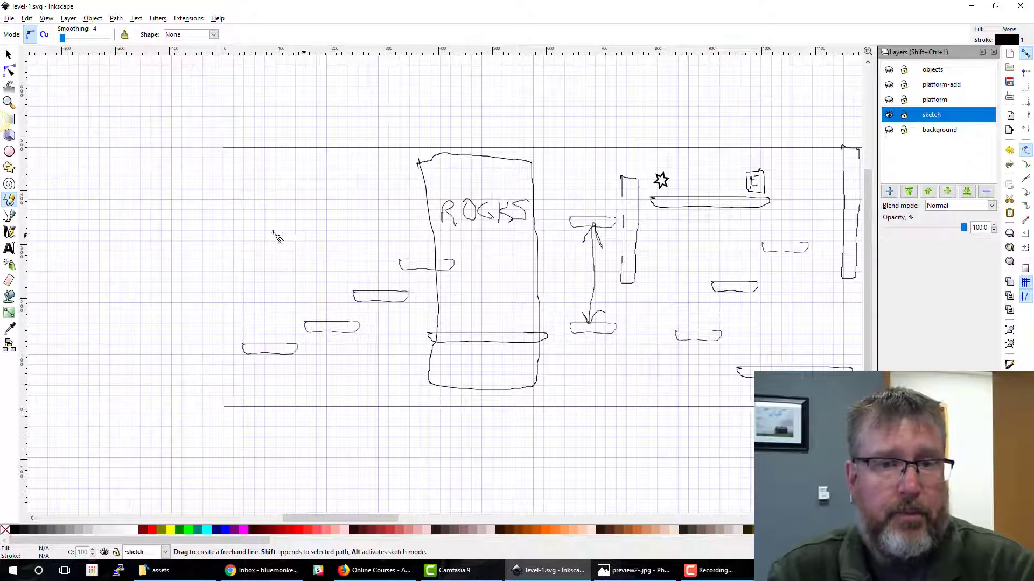
drag(295, 230, 316, 246)
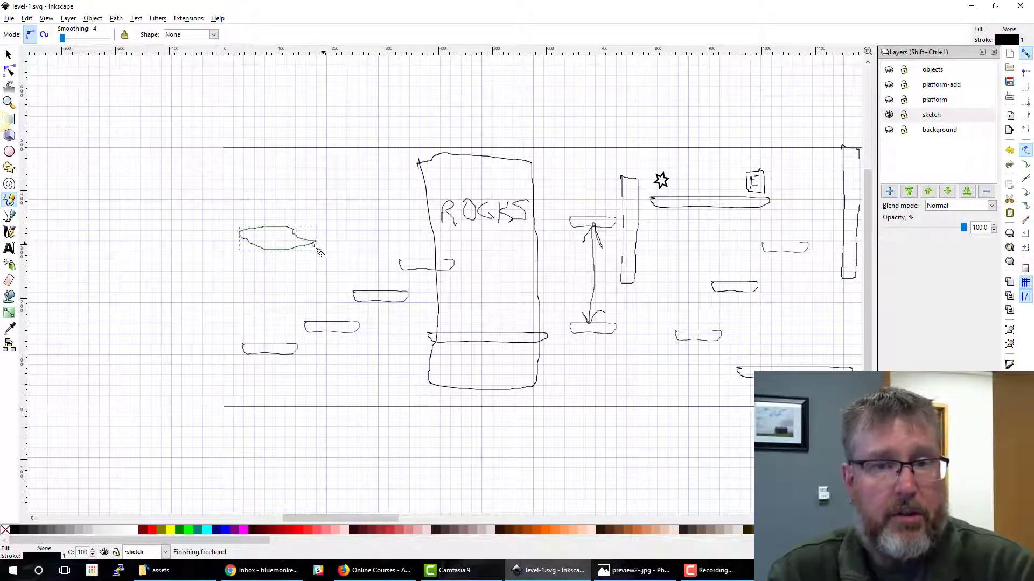
click(338, 211)
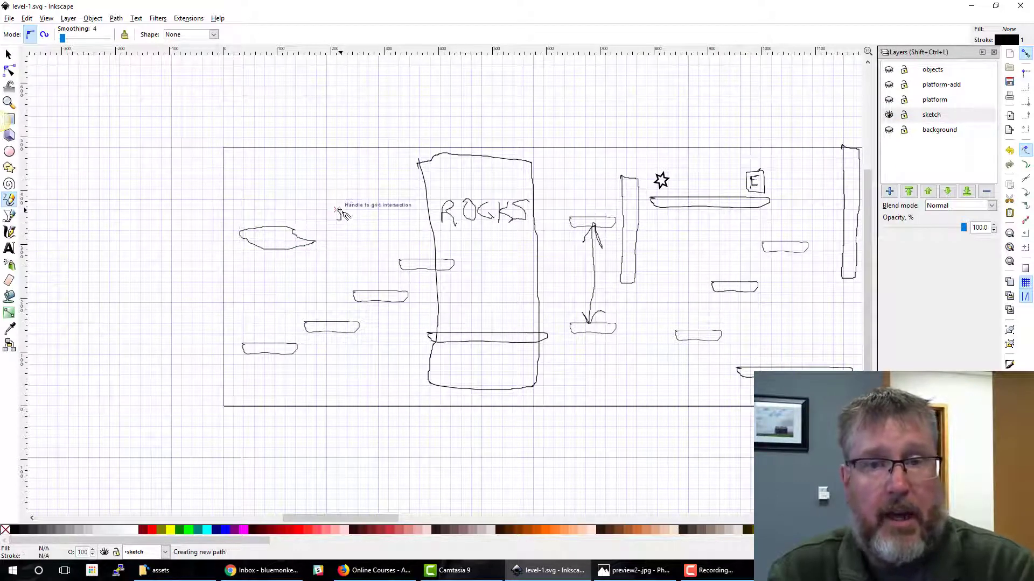
click(389, 220)
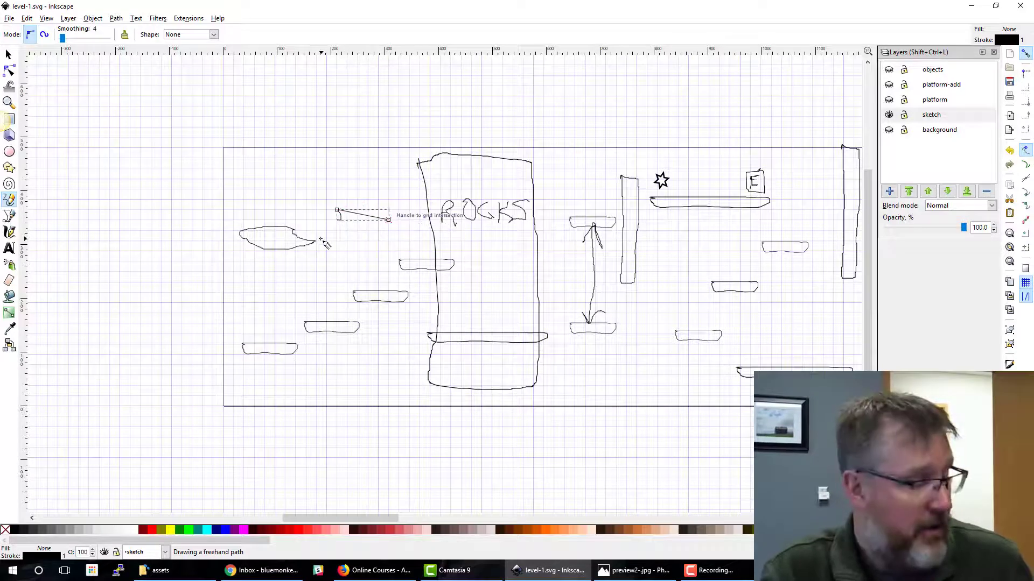
key(ctrl+z)
key(ctrl+z)
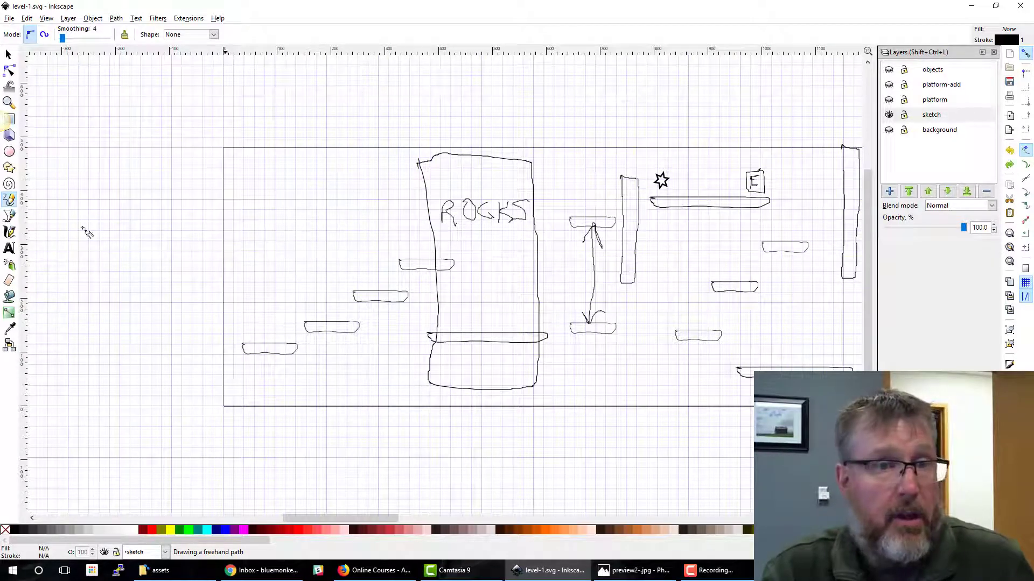
Select the stepped platform outlines at the start of the sketch and the star above the long ledge to inspect them
click(8, 54)
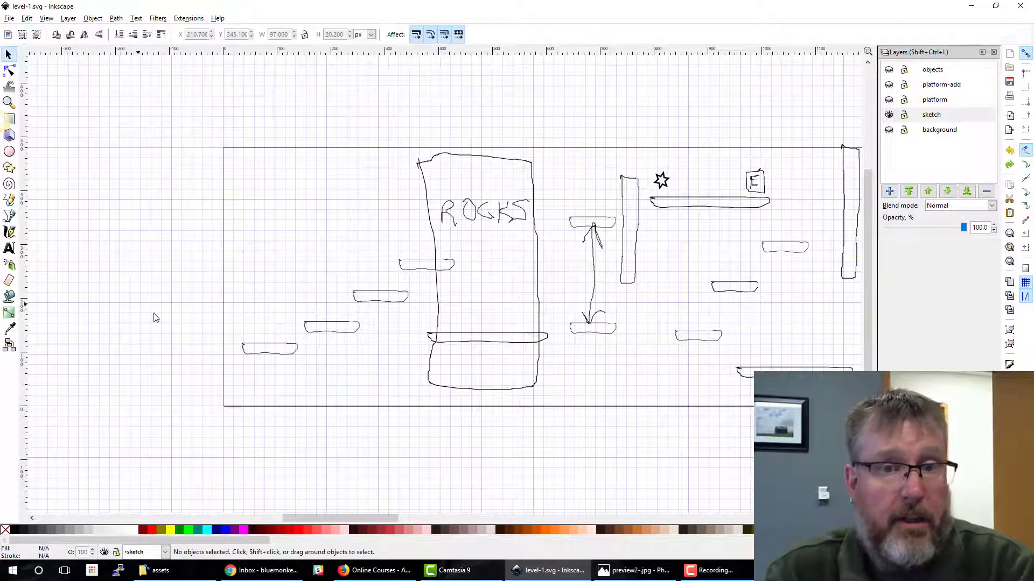
click(271, 355)
click(337, 332)
click(385, 301)
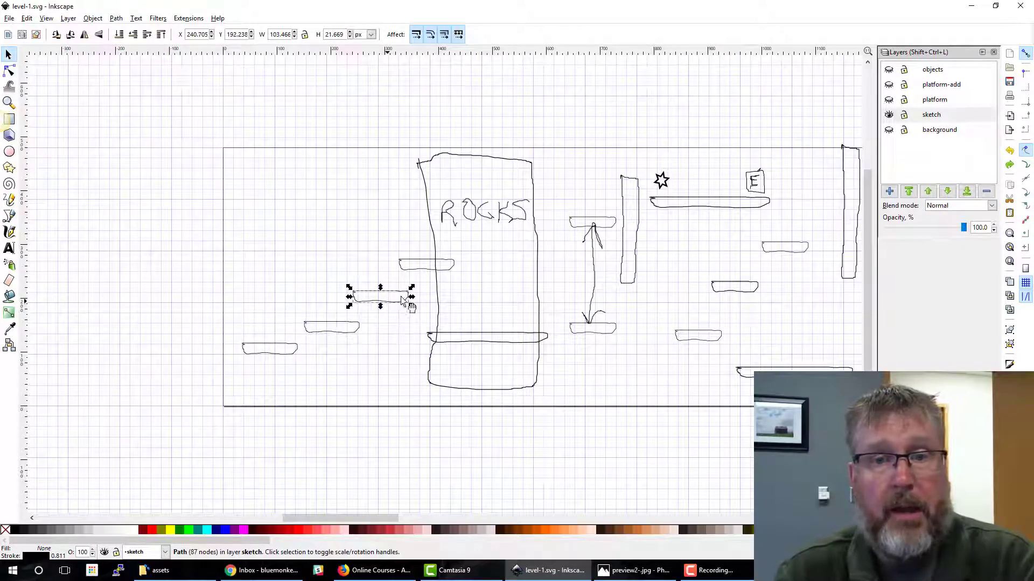
click(432, 264)
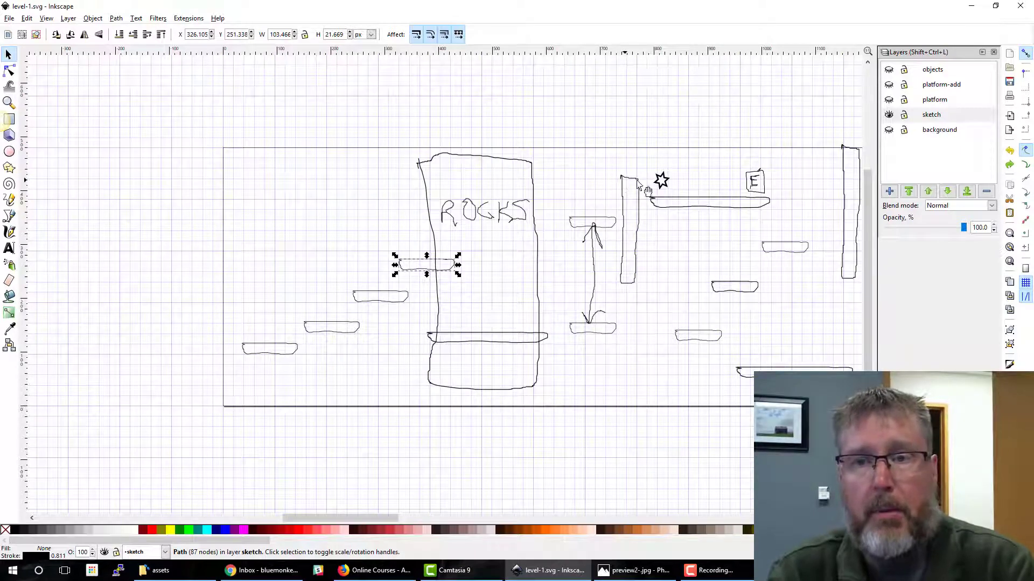
click(664, 181)
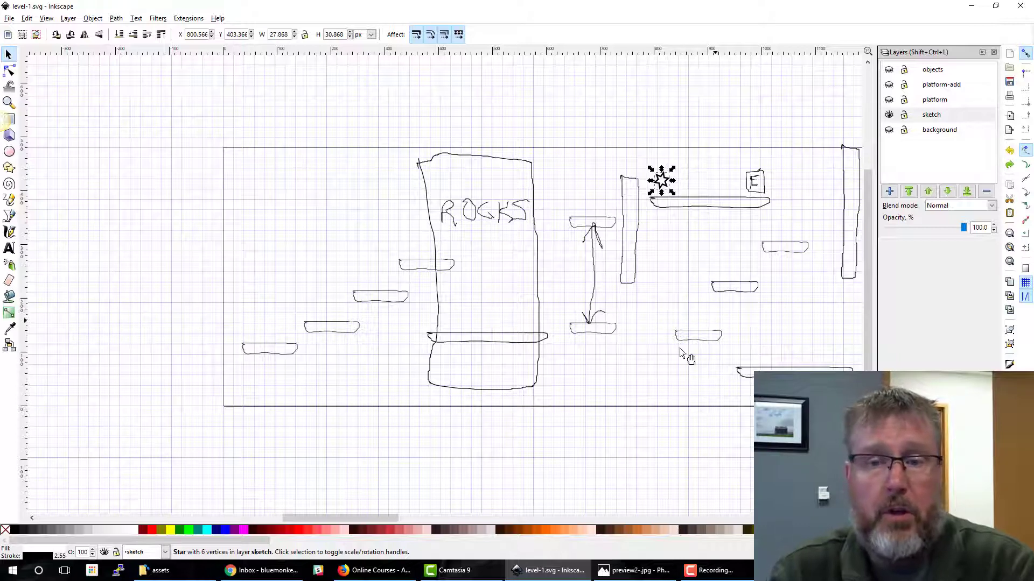
Examine the enemy marker and the rest of the sketched layout up to the level's end, and return to its start
drag(383, 517, 437, 518)
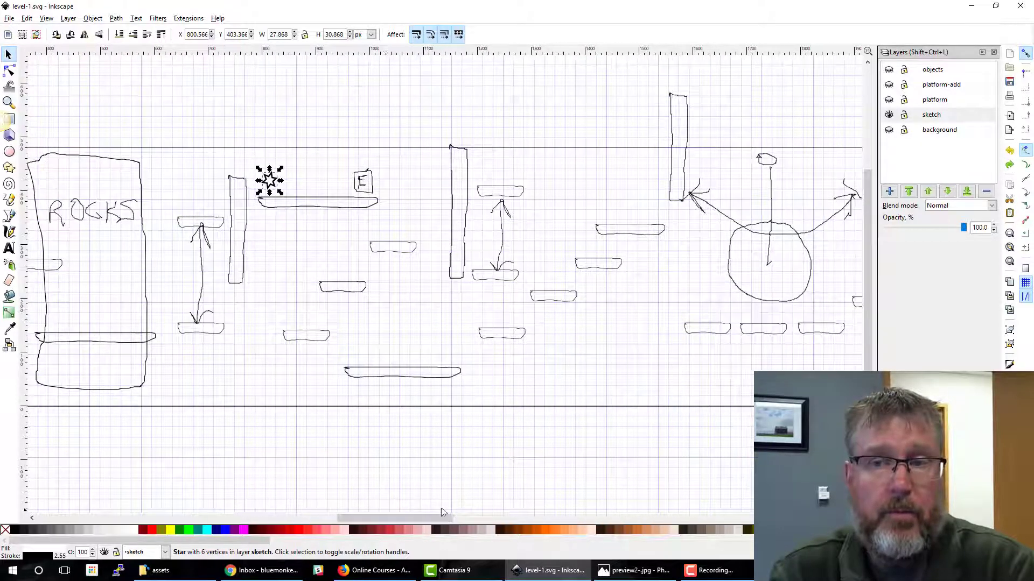
click(376, 189)
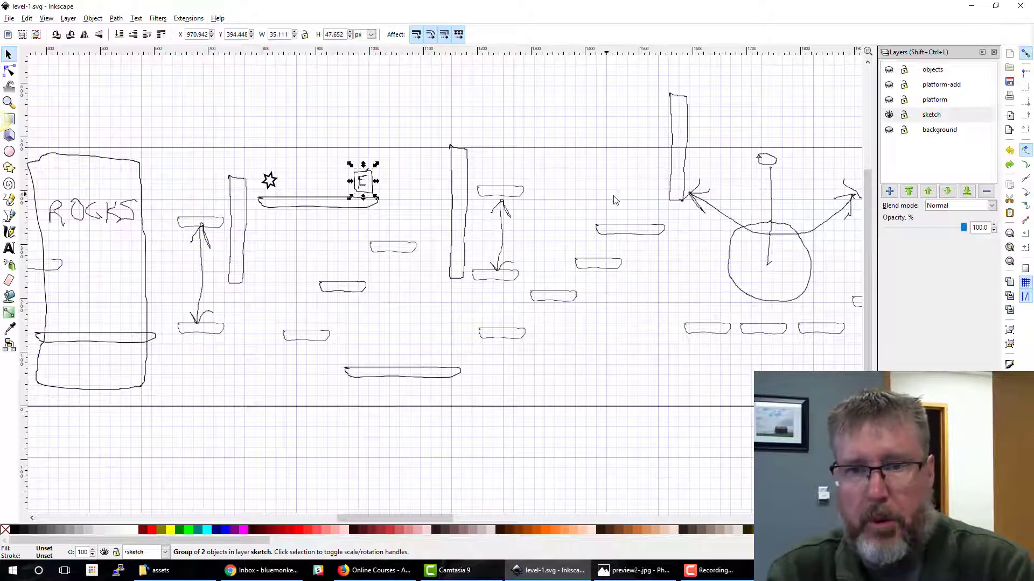
drag(434, 518, 488, 519)
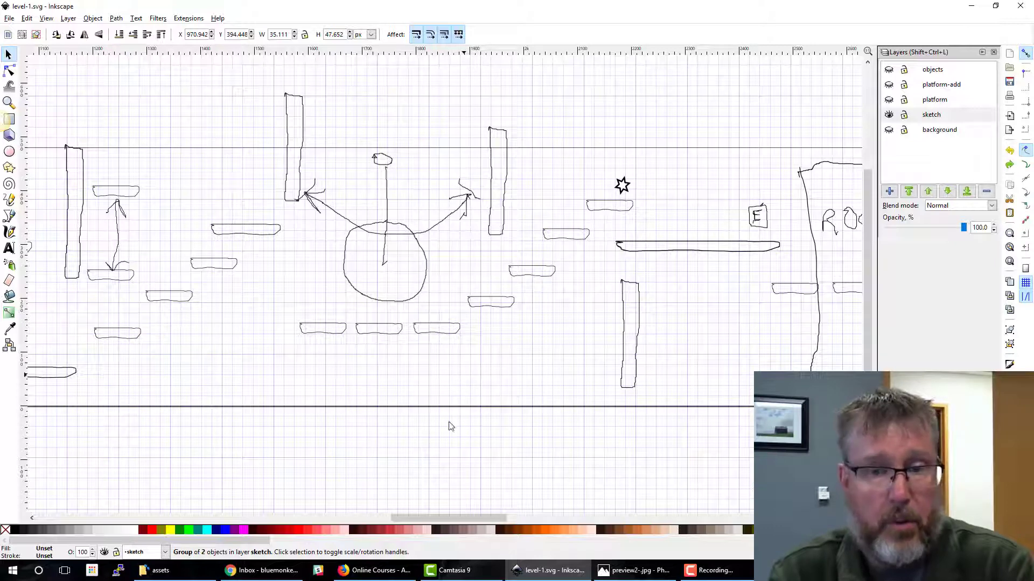
drag(451, 519, 473, 518)
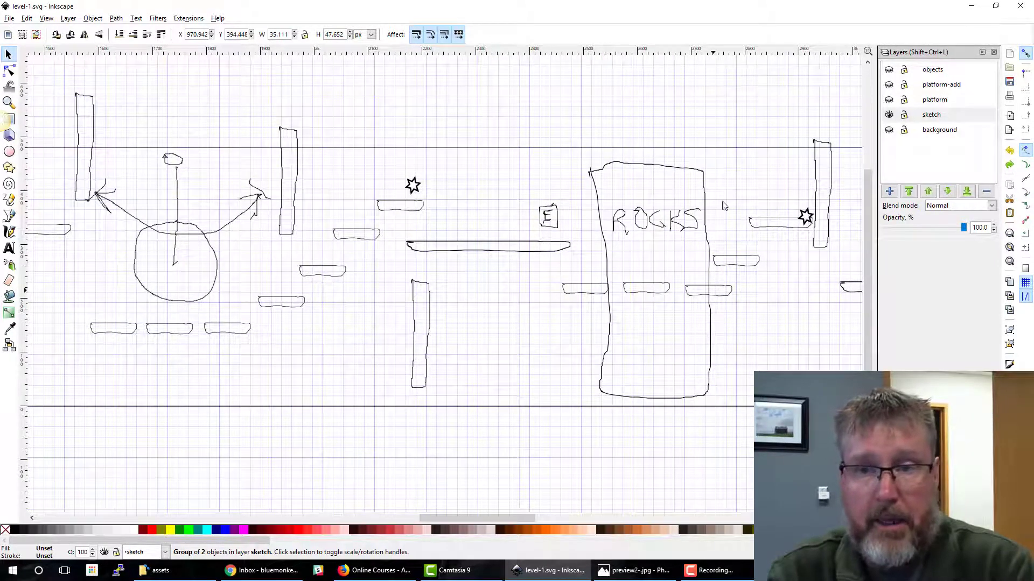
drag(476, 520, 546, 519)
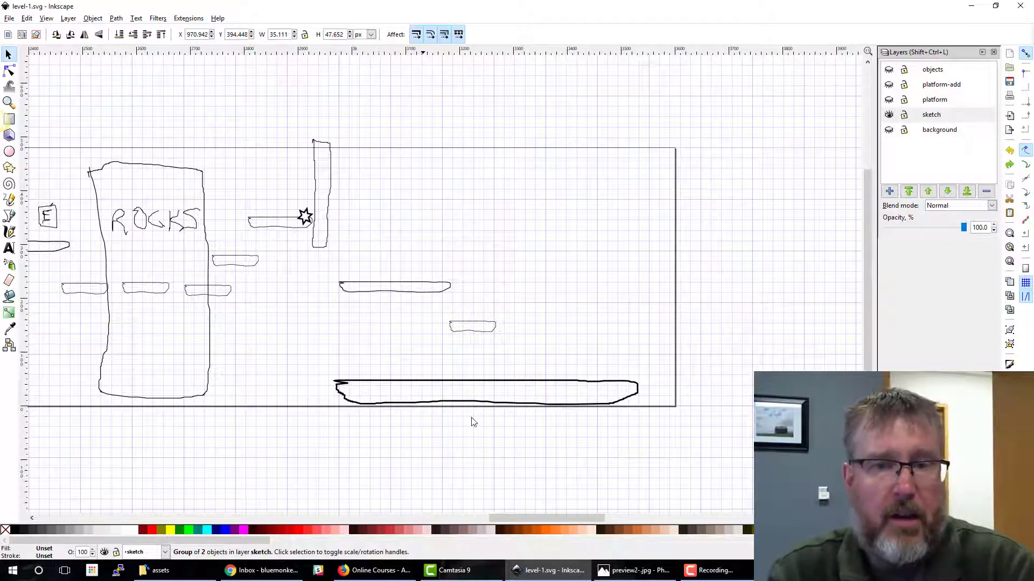
drag(535, 518, 329, 512)
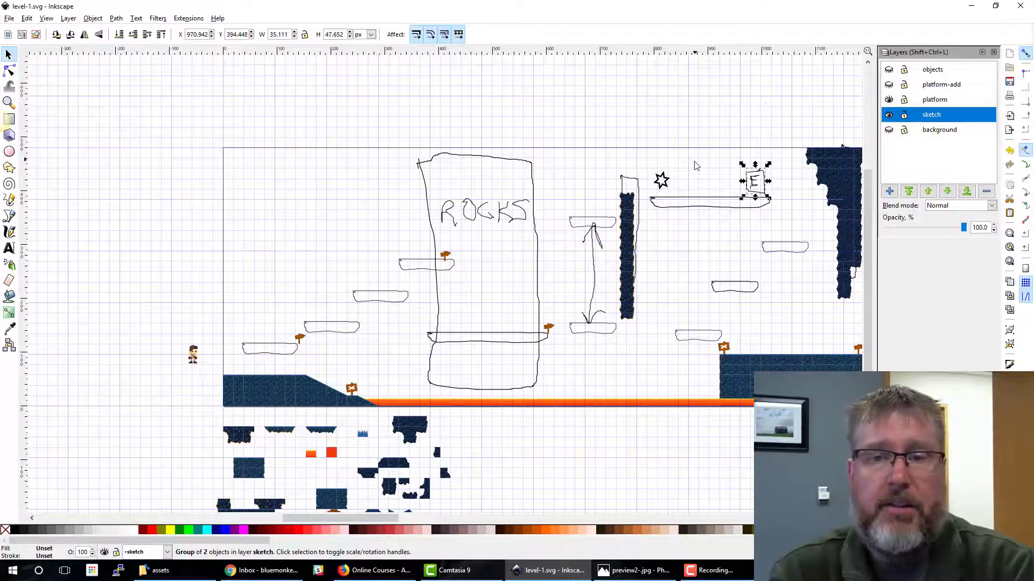
Select a single rock tile from the dark rock piece in the tile collection below the level
scroll(693, 178, down, 1)
scroll(693, 191, down, 3)
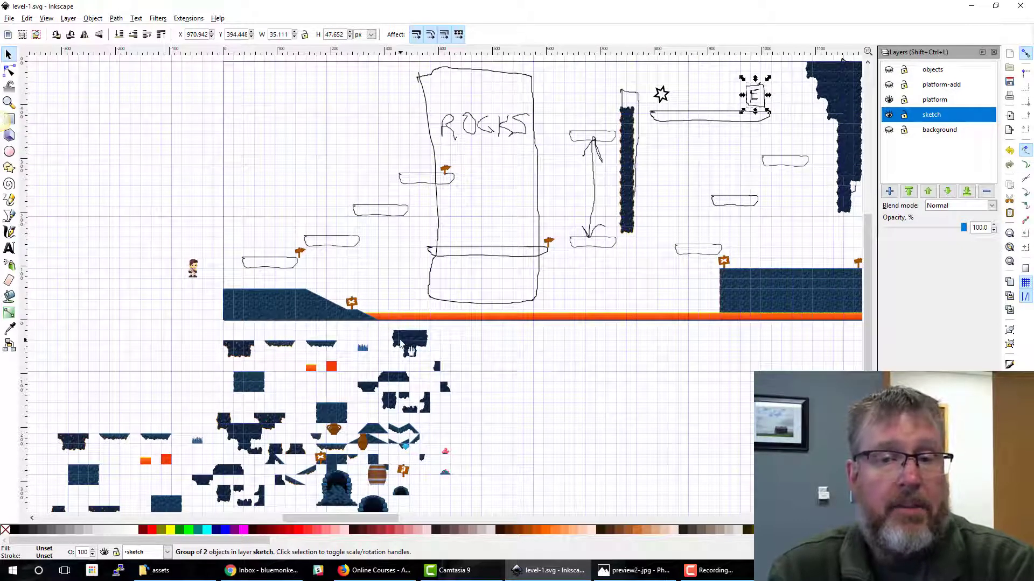
click(401, 344)
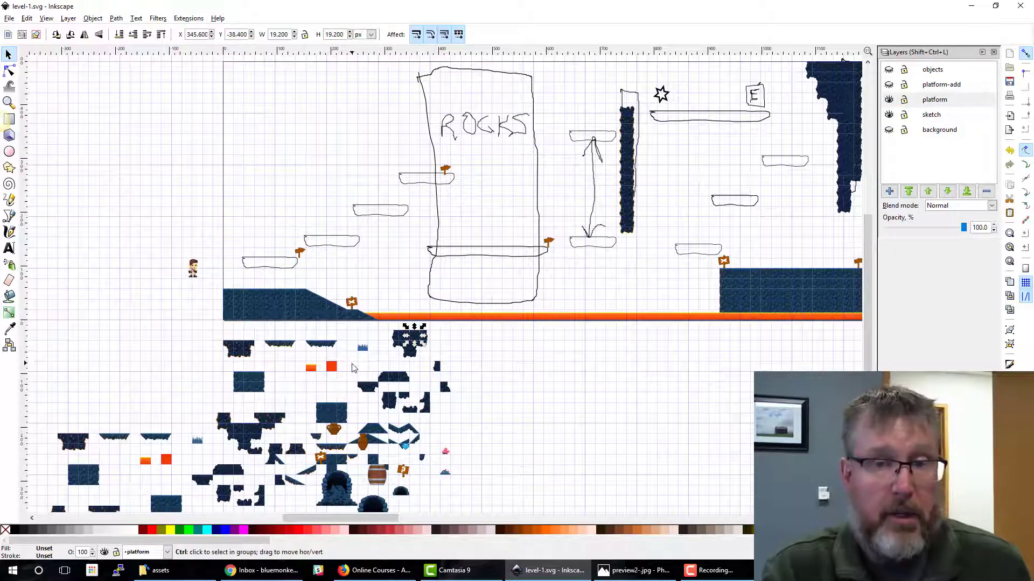
Select the individual tiles of the orange-edged rock piece below the level's start one by one to inspect how it is assembled
scroll(352, 367, up, 3)
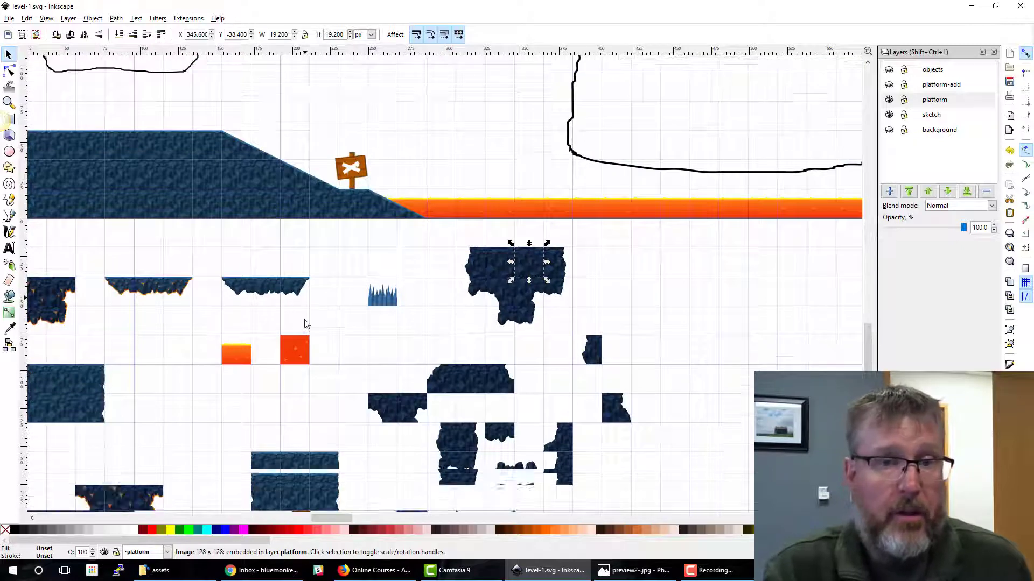
scroll(304, 324, down, 5)
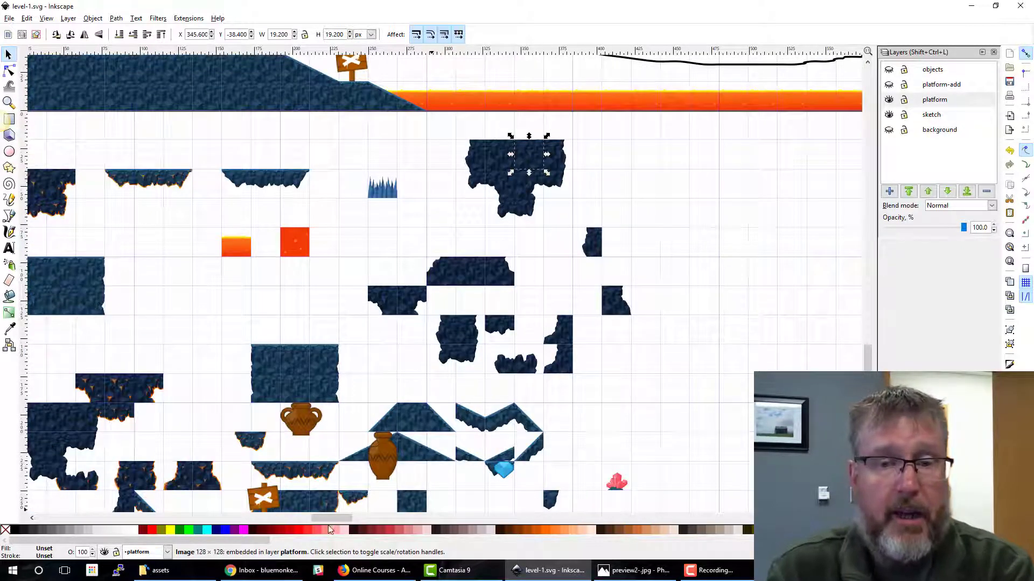
mouse_move(328, 518)
mouse_down()
mouse_move(308, 518)
mouse_move(318, 516)
mouse_up()
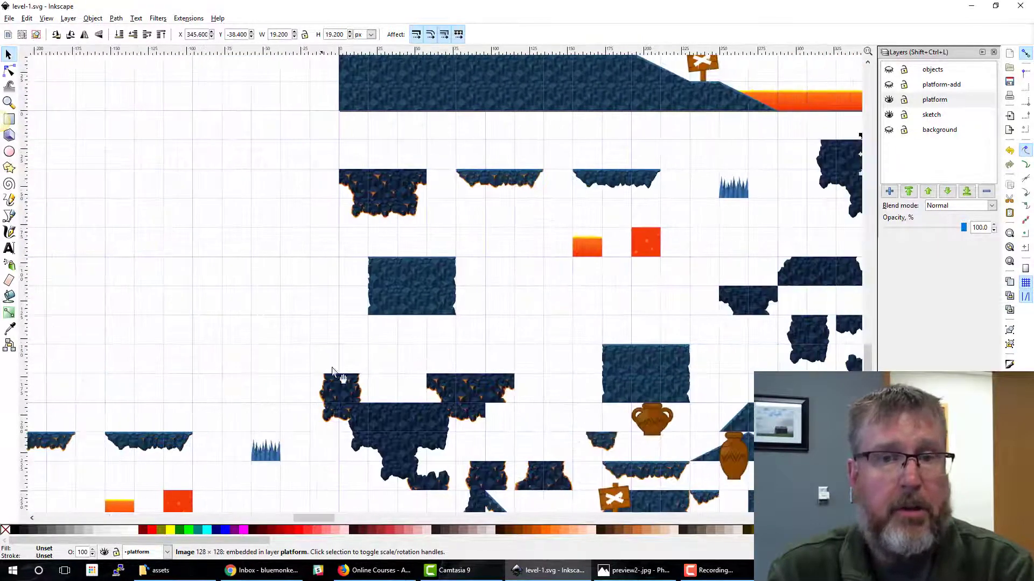
key(Escape)
click(380, 177)
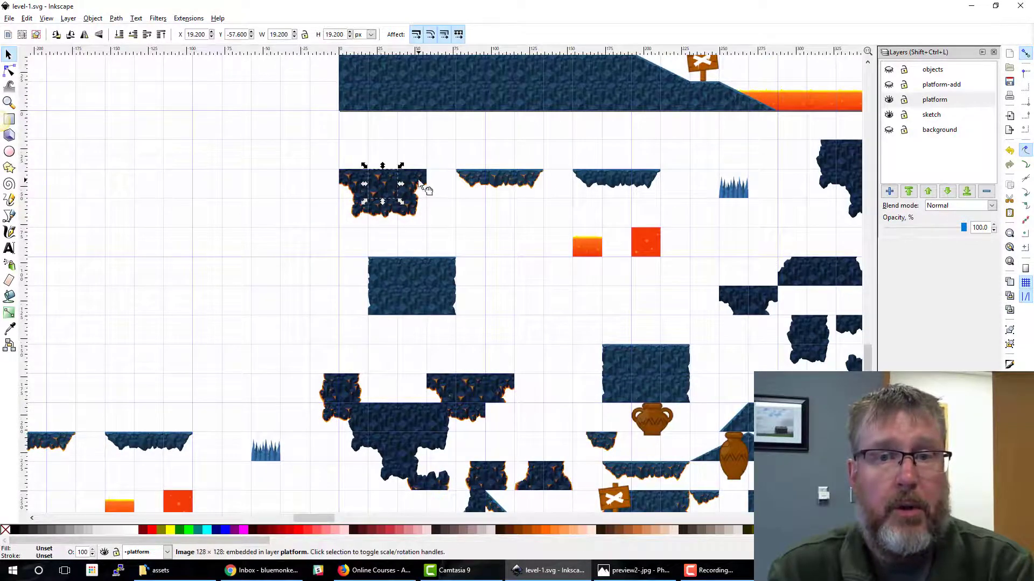
click(417, 181)
click(350, 177)
click(359, 203)
click(388, 205)
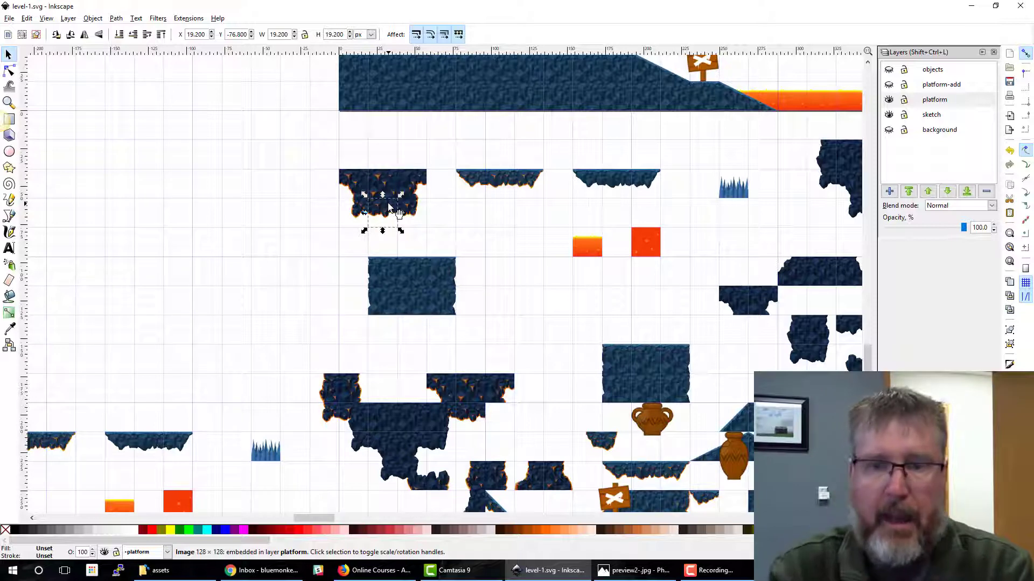
Inspect the upper-left and lower-right corner tiles of the orange-edged rock piece by selecting each of them
scroll(425, 129, up, 4)
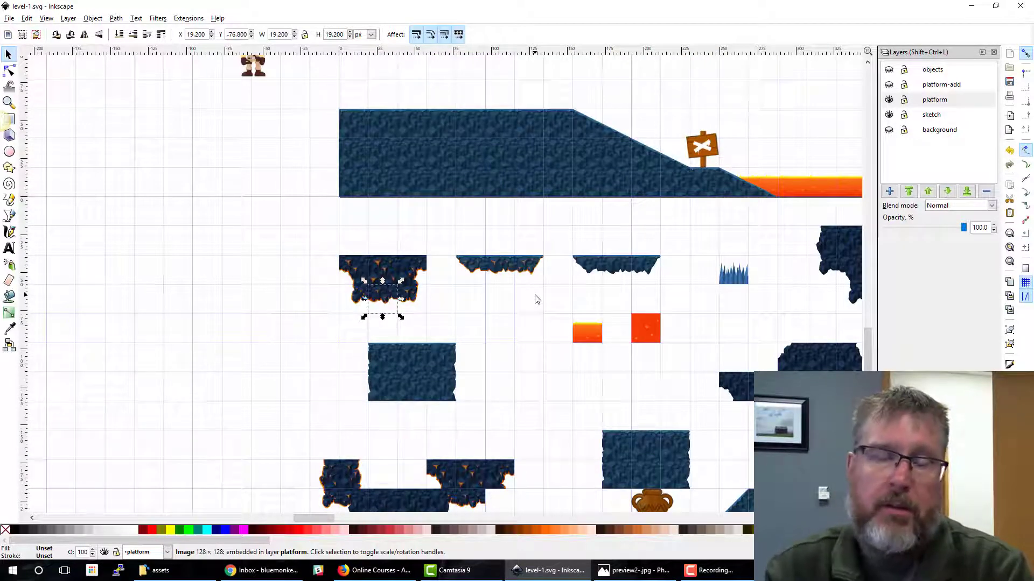
click(326, 271)
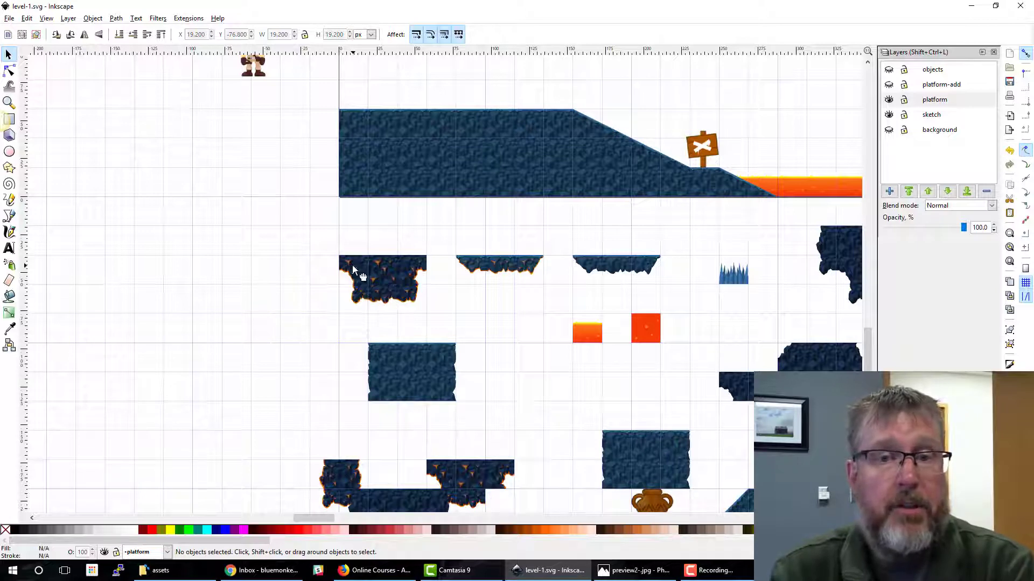
click(352, 266)
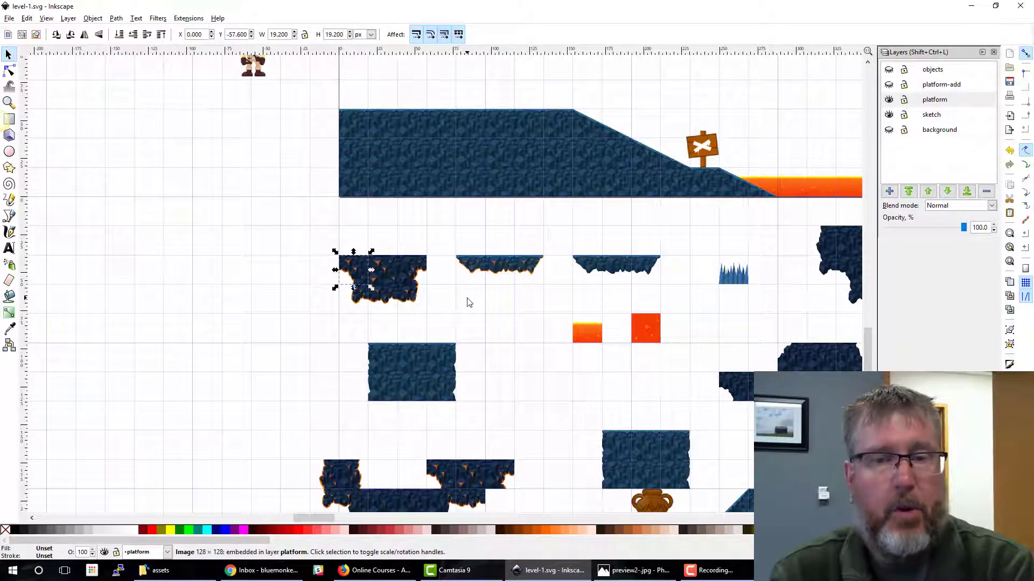
drag(360, 266, 409, 294)
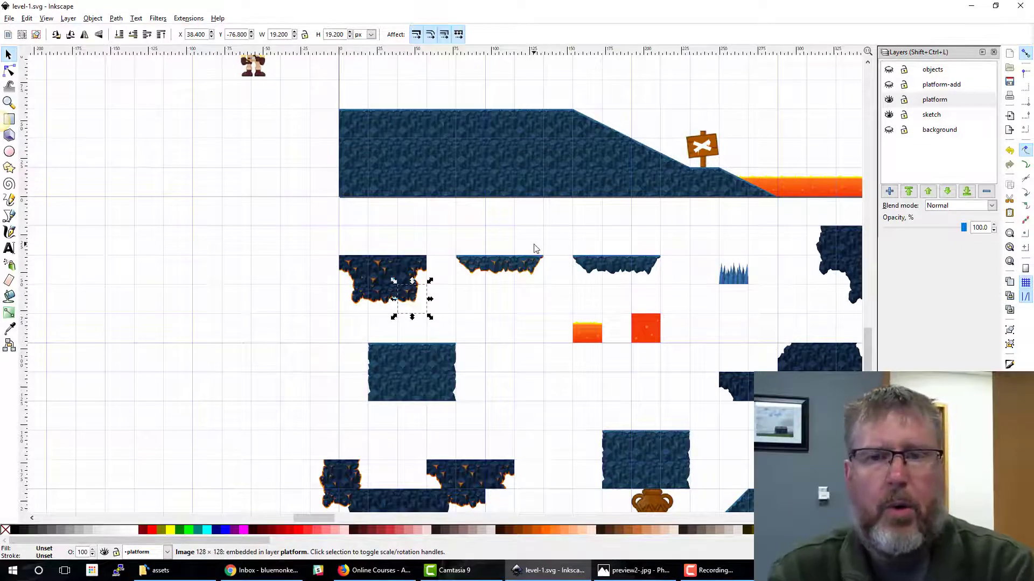
Examine the lower part of the tile collection and select tiles of the plain thin ledge beside the separate spikes
scroll(535, 249, up, 2)
scroll(526, 318, down, 10)
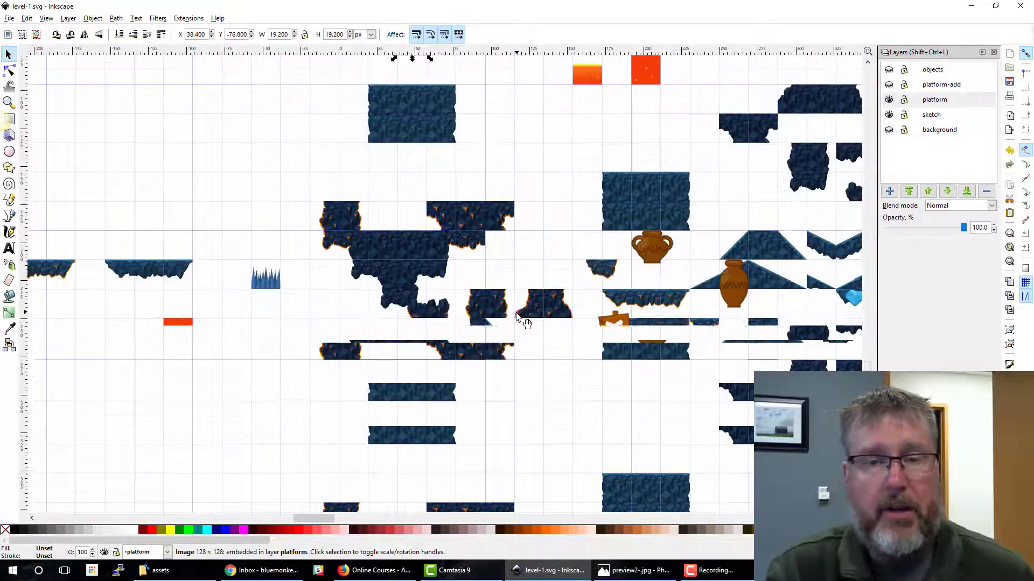
scroll(576, 345, down, 2)
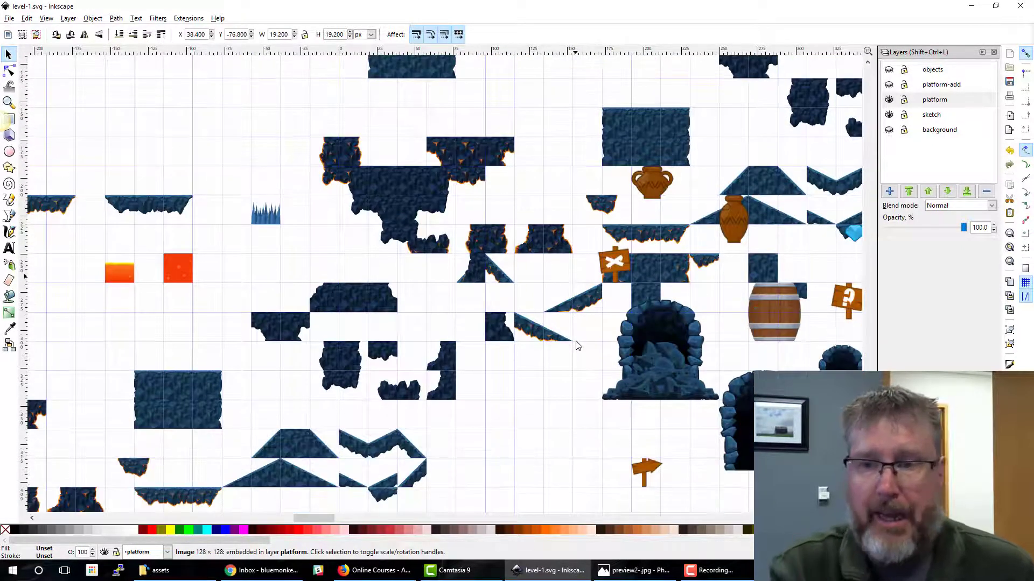
scroll(576, 345, up, 3)
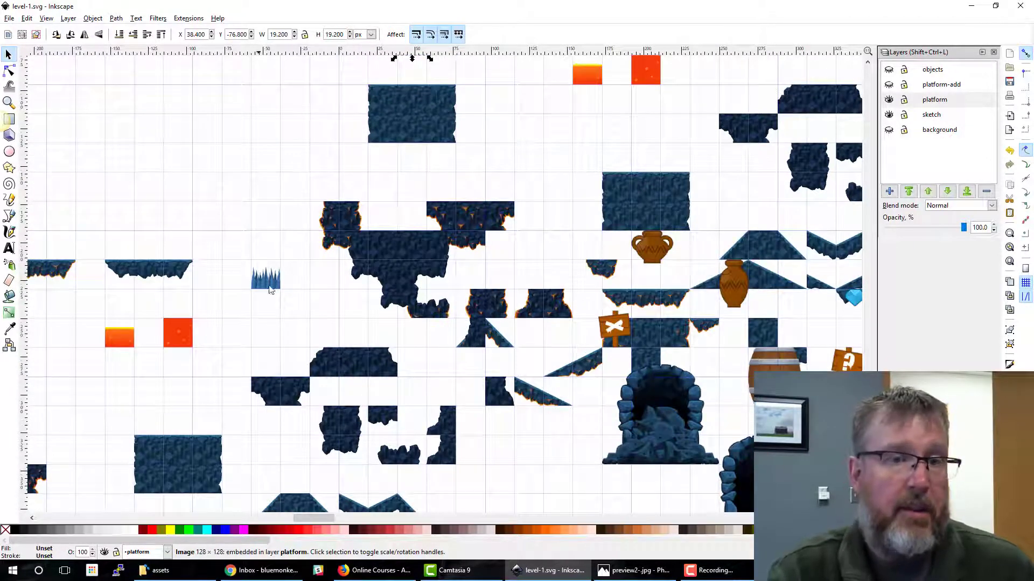
click(183, 275)
drag(139, 271, 119, 269)
scroll(300, 277, up, 10)
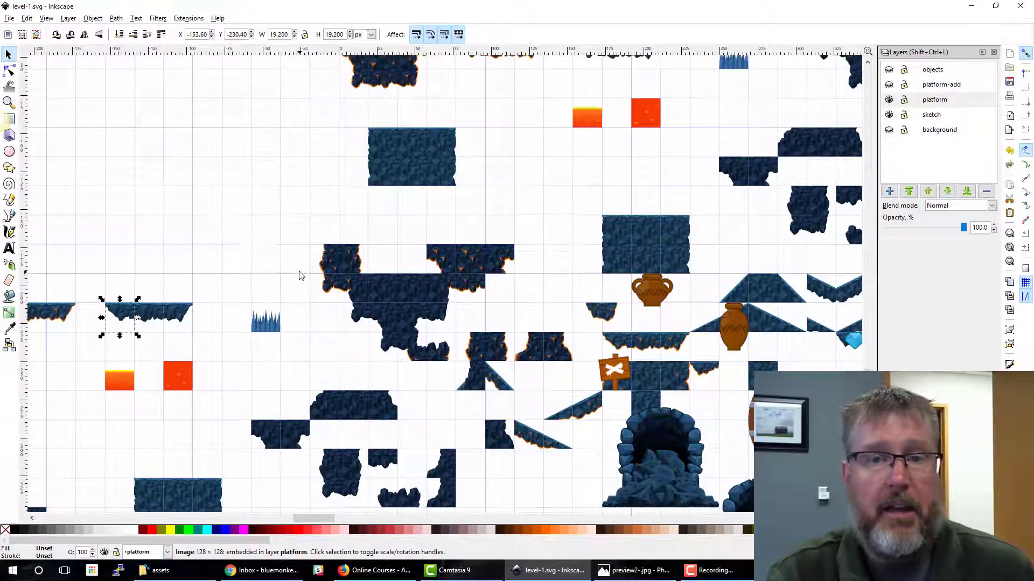
Select the orange-edged rock piece's upper-left tile and the end tile of the plain thin ledge just below the level
click(361, 221)
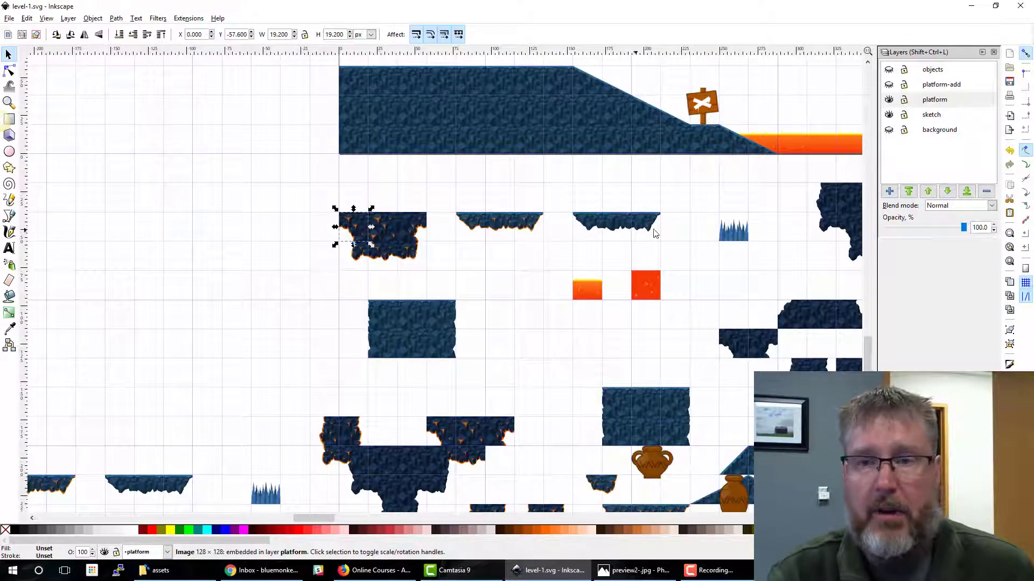
scroll(619, 224, up, 4)
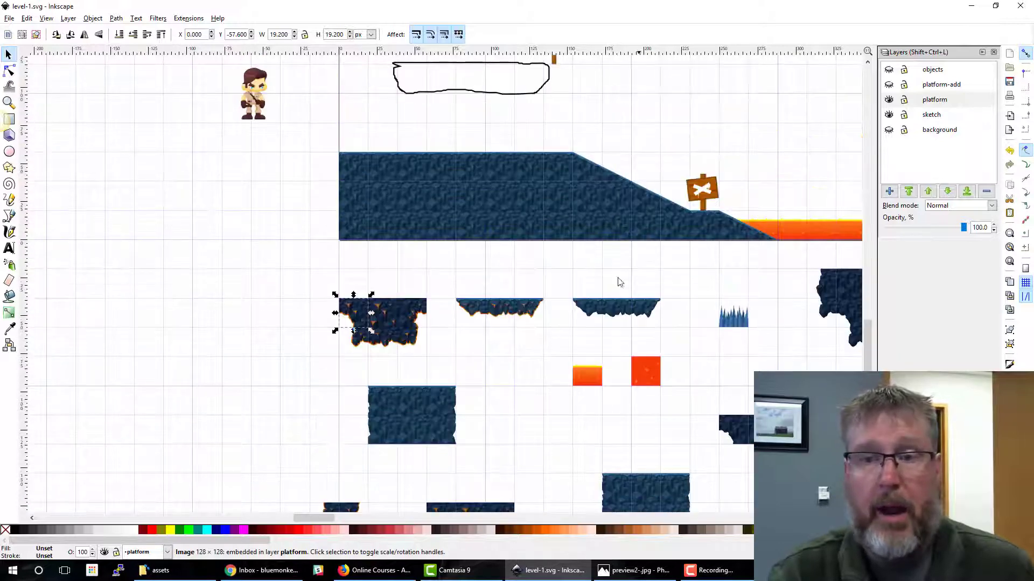
key(Escape)
drag(596, 313, 631, 313)
scroll(690, 286, up, 1)
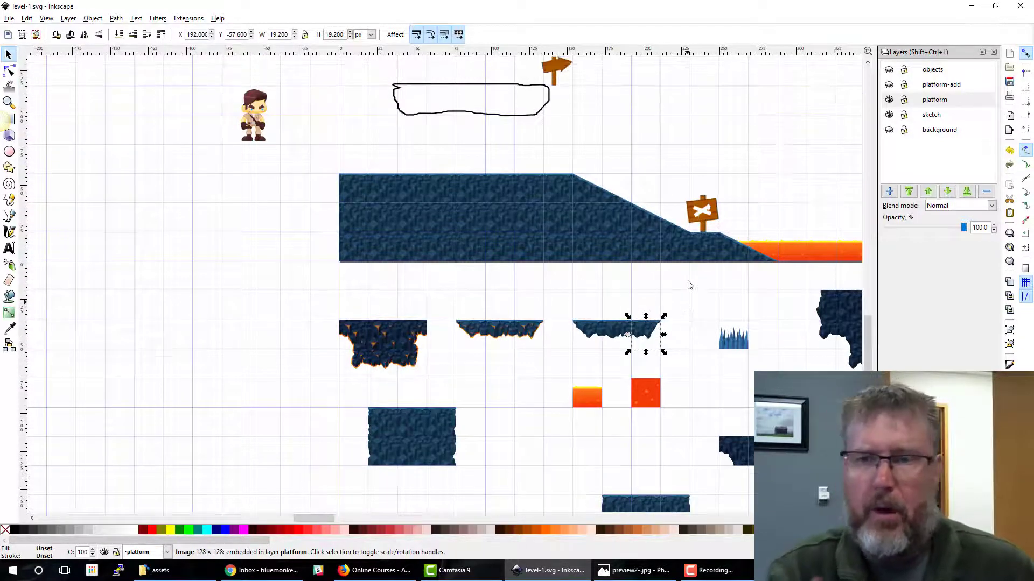
Examine the tile-built ground, pillars and lava against the sketch up to the level's end, and return to its start
key(4)
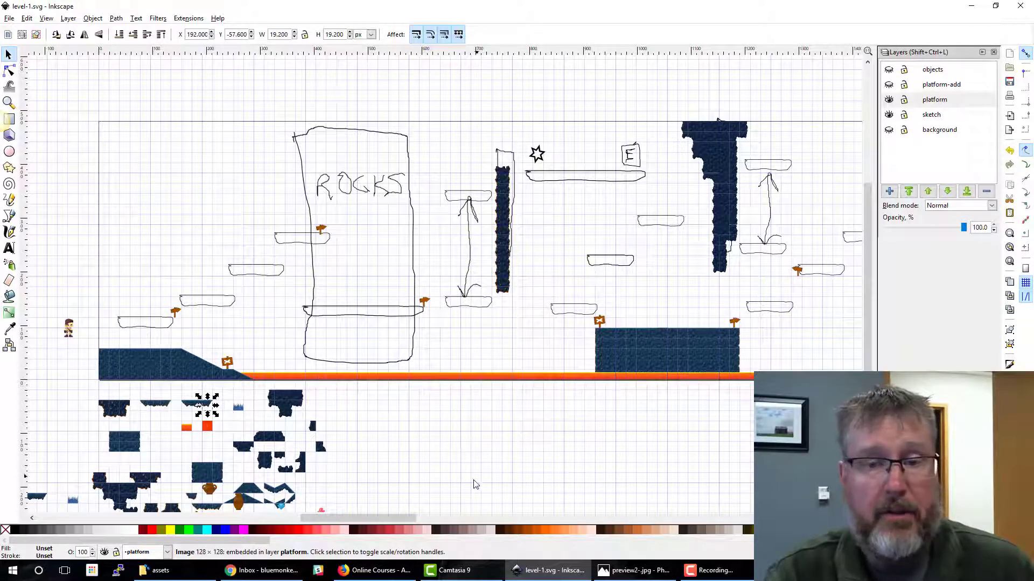
drag(408, 518, 477, 519)
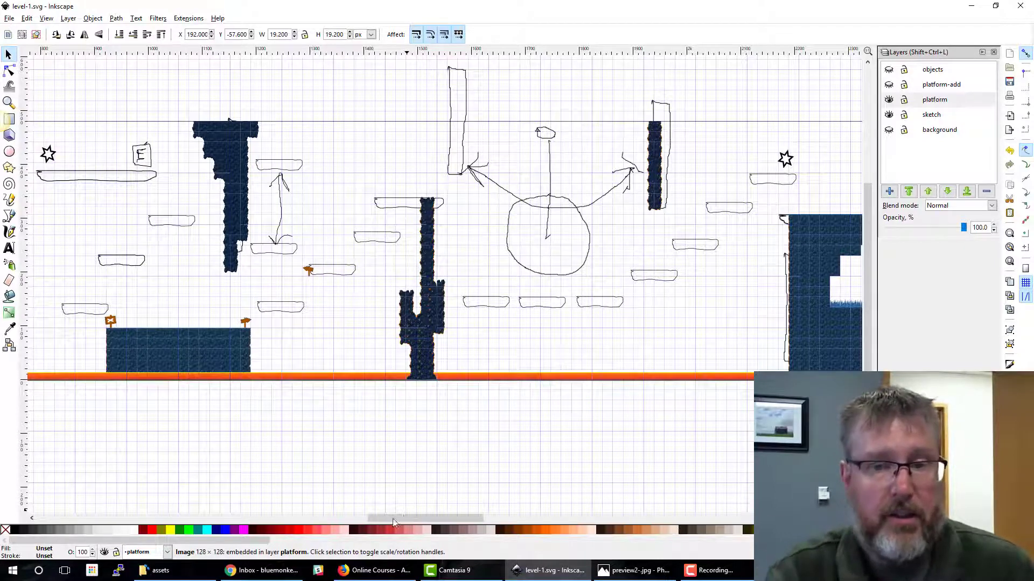
drag(407, 517, 523, 520)
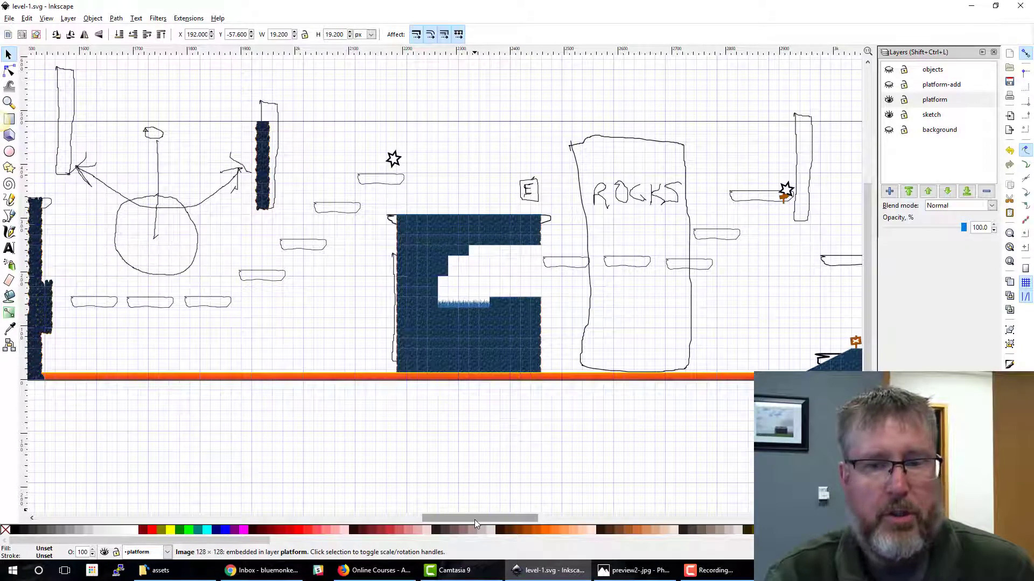
drag(473, 519, 531, 522)
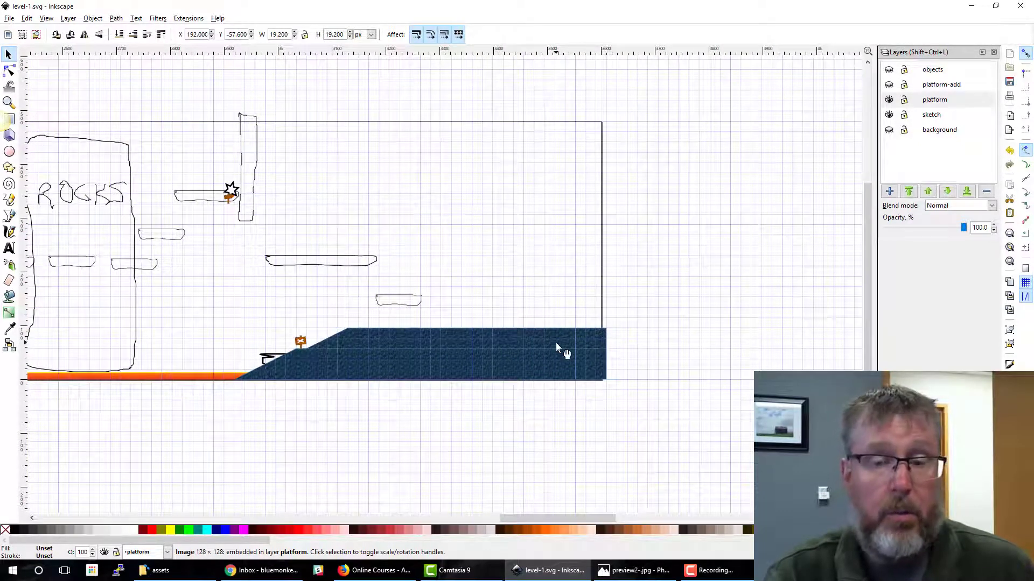
drag(531, 518, 301, 487)
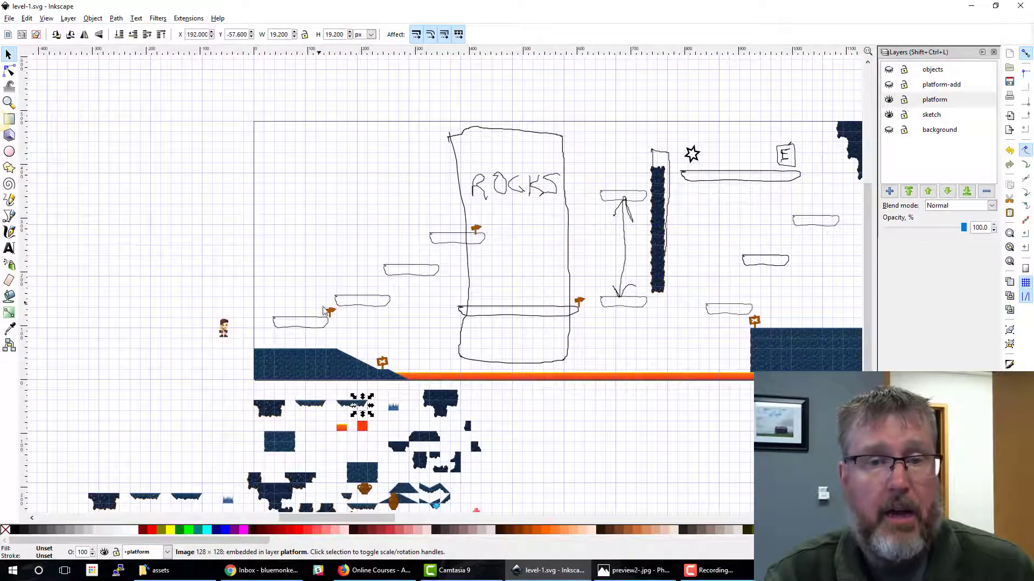
Show the platform-add layer and select its grouped ledges and the thick floating platform near the level's start to inspect them
click(333, 317)
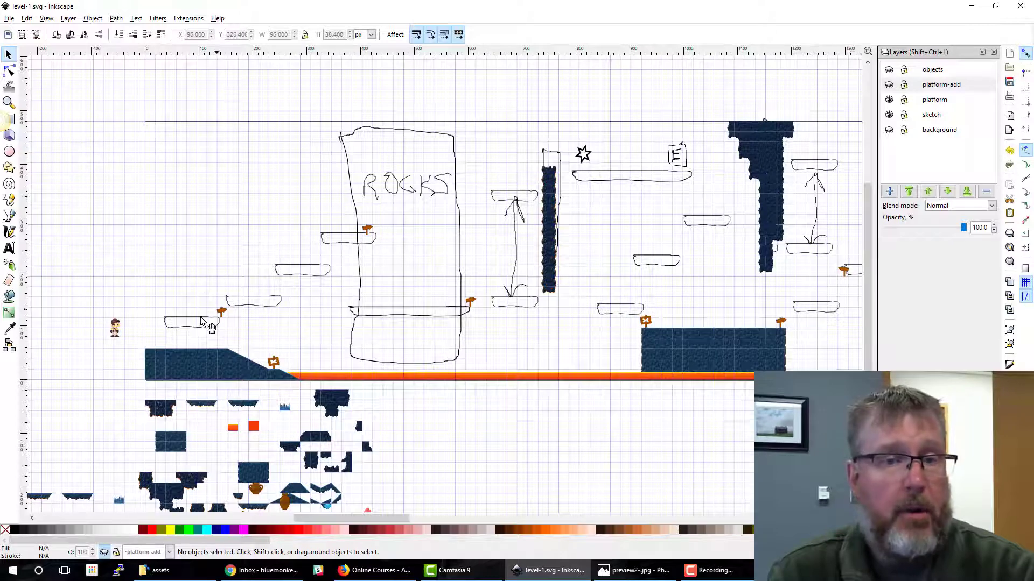
click(888, 86)
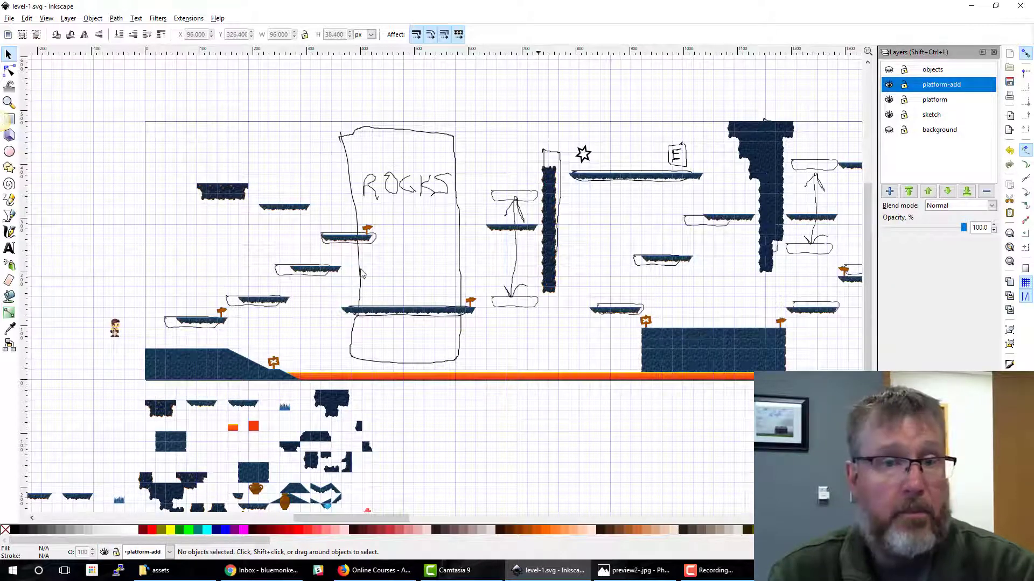
click(208, 323)
click(267, 302)
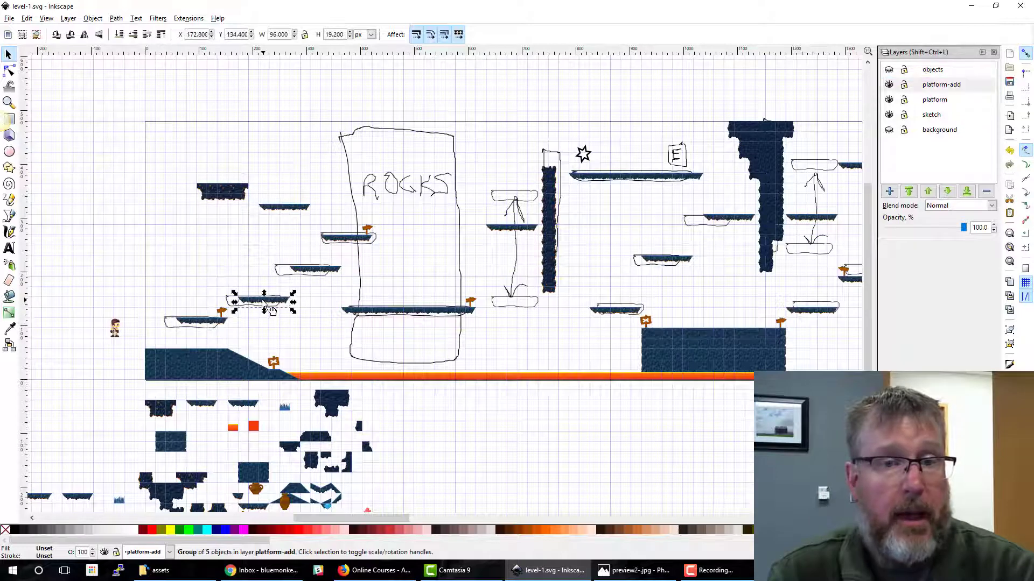
click(315, 272)
click(229, 195)
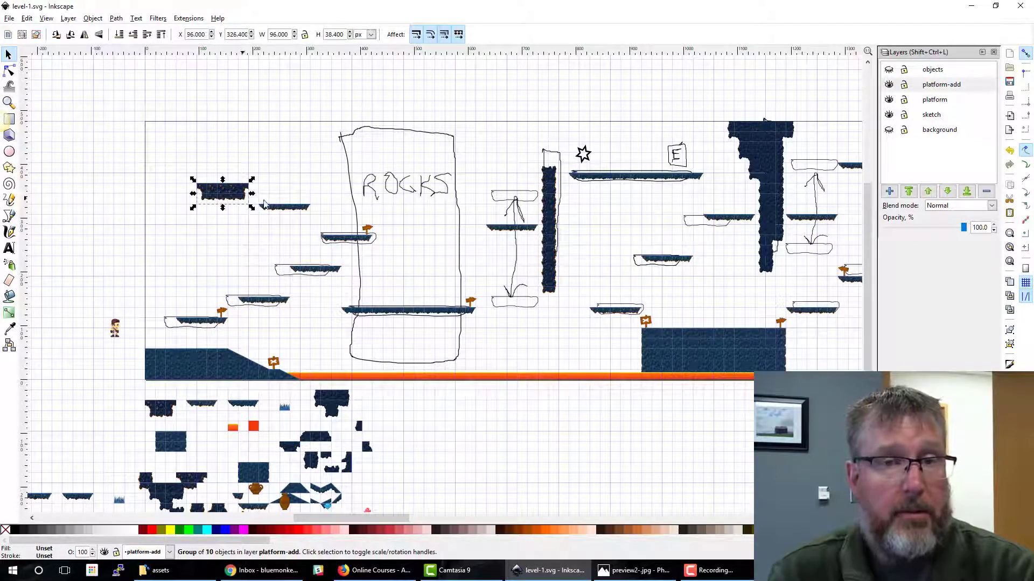
key(Escape)
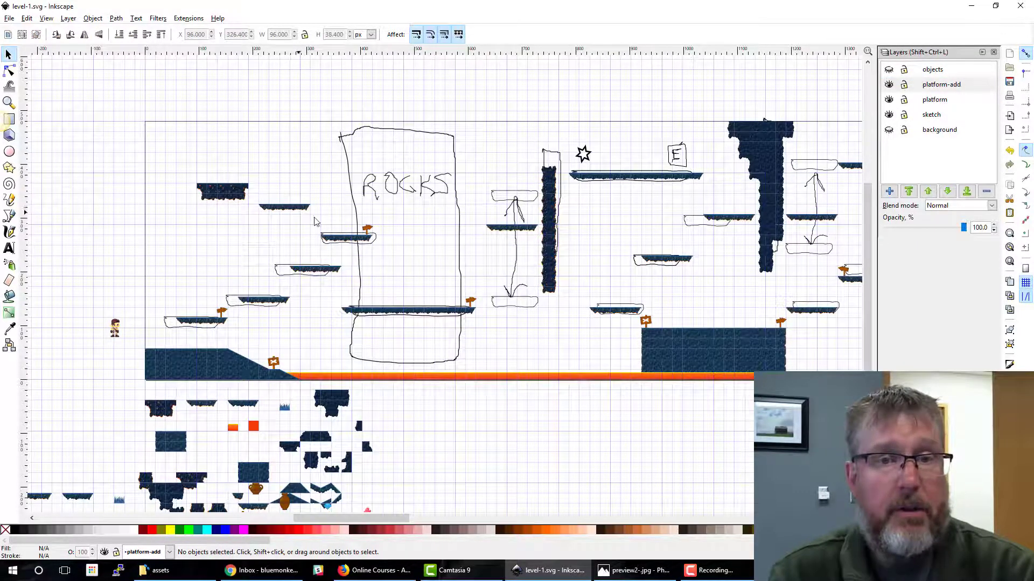
Inspect the long ledge in the first rocks area, the stepped ledge before it, the thick floating platform and the vertically moving ledge
click(391, 309)
click(333, 273)
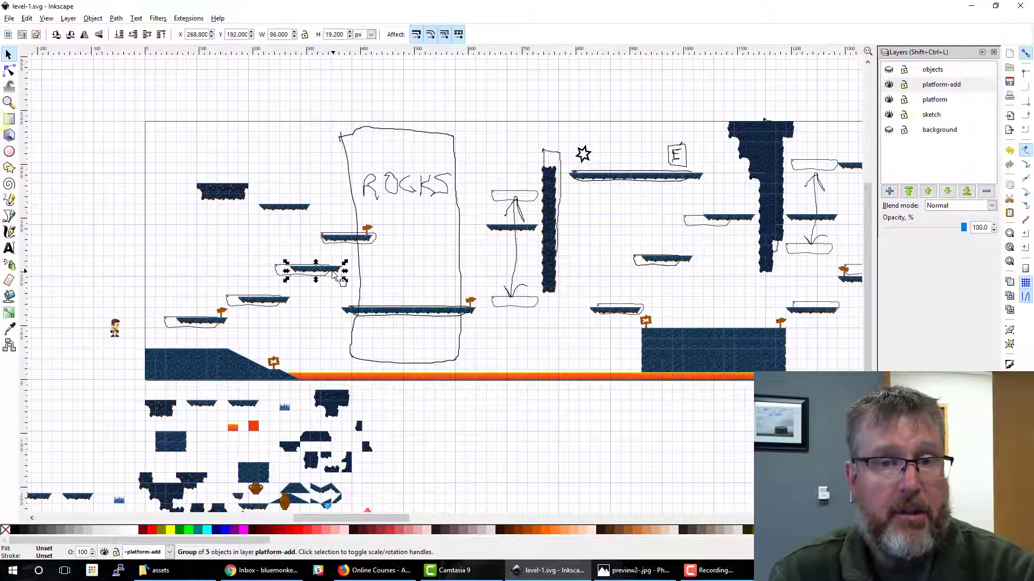
click(233, 193)
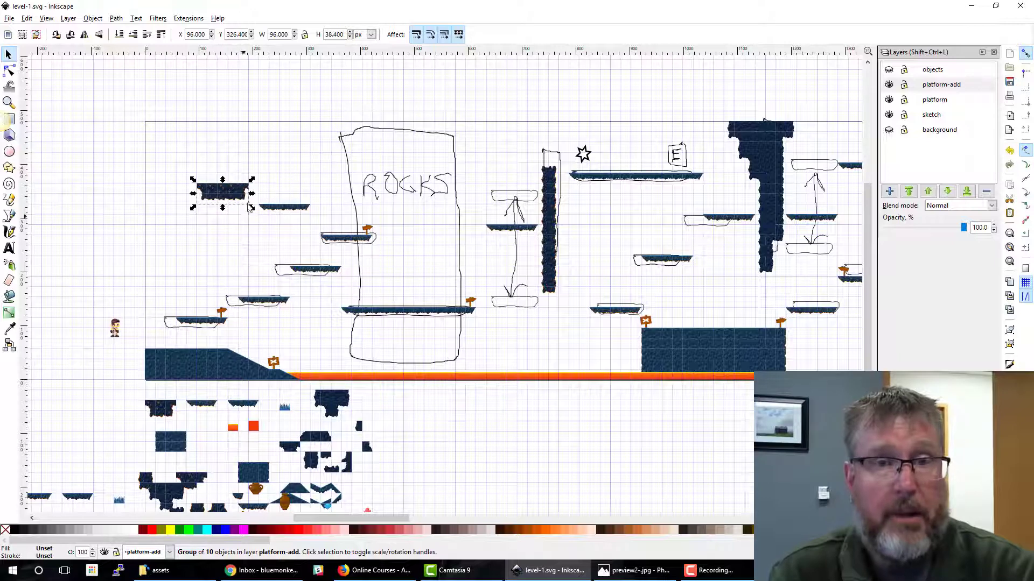
click(509, 232)
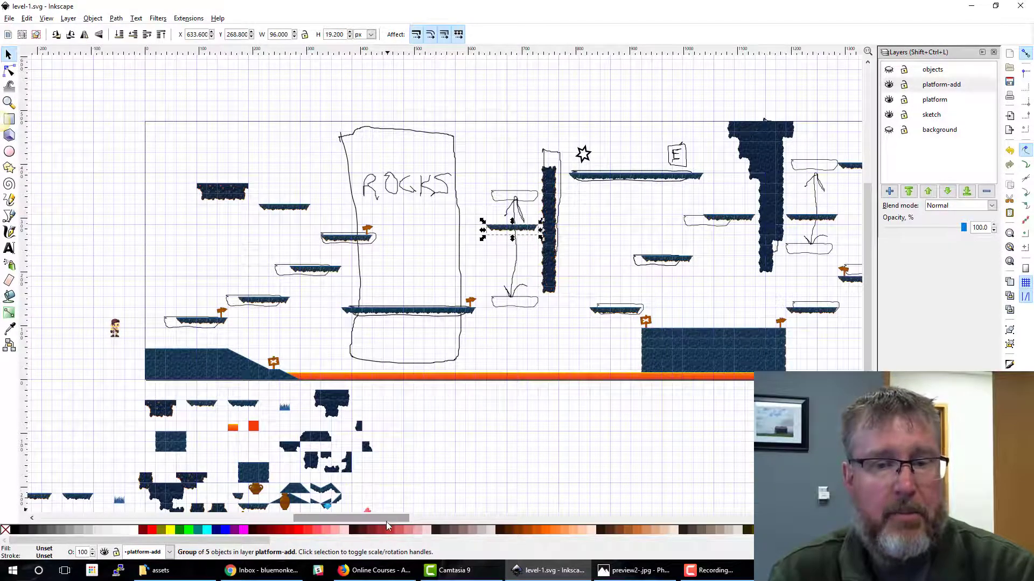
Examine the added platforms up to the level's end, select the ledge below the last star, and select a stepped ledge back at the start
drag(386, 518, 544, 512)
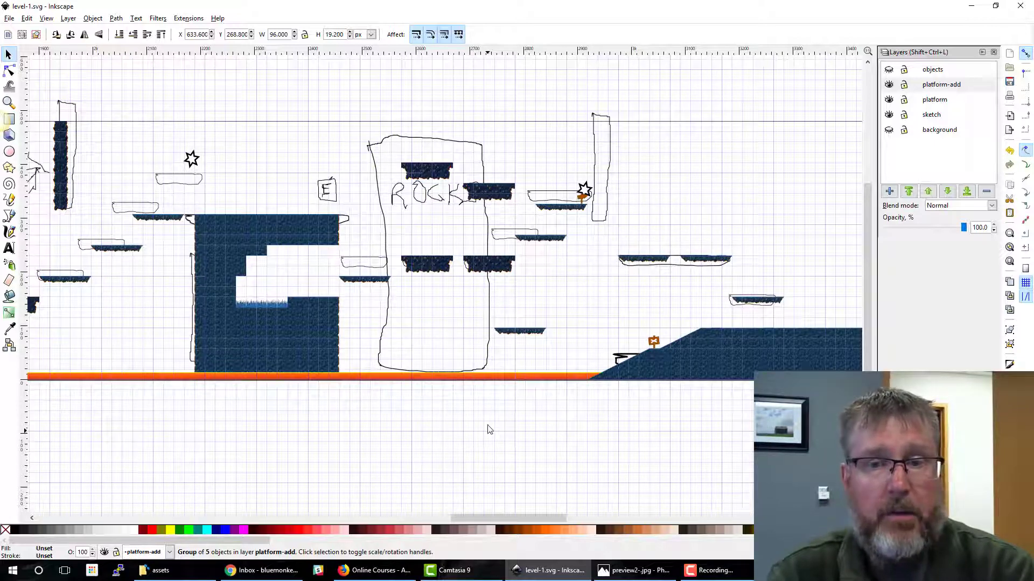
click(566, 210)
click(574, 214)
click(577, 217)
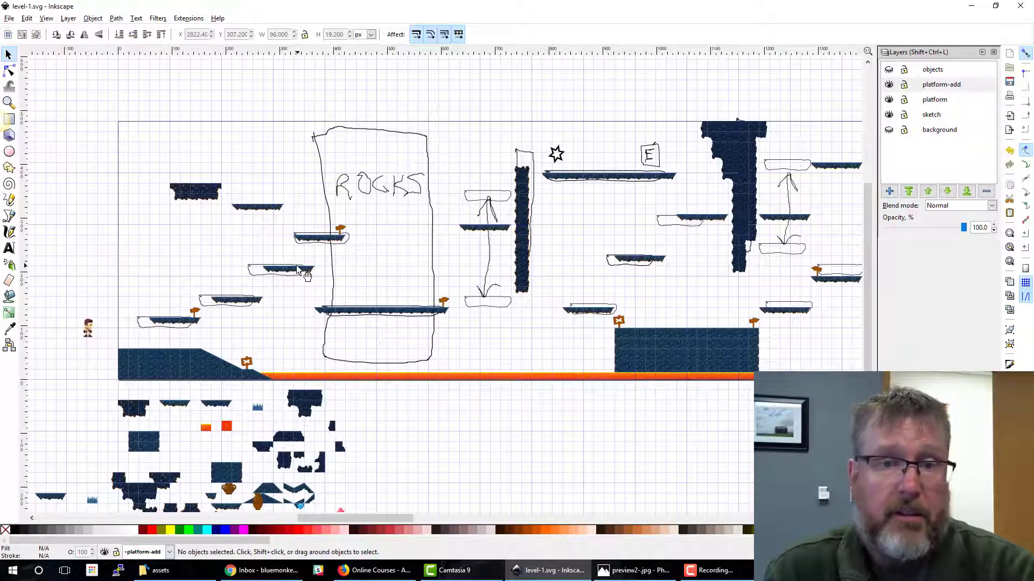
click(294, 269)
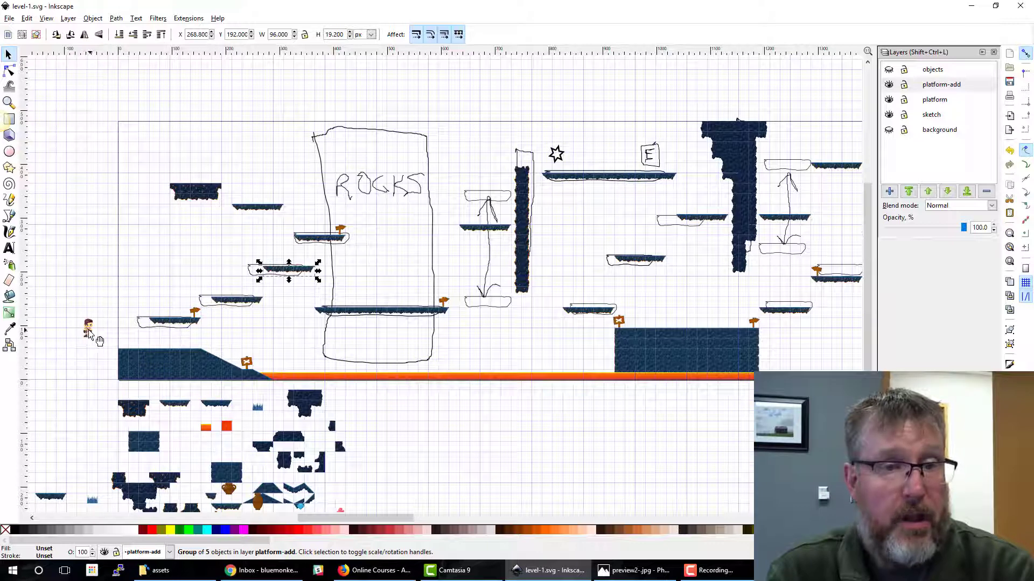
Try the character on the thick floating platform, and place it on the ground at the level's start at X 0, Y 70.2 px
drag(87, 332, 232, 168)
click(190, 200)
click(195, 195)
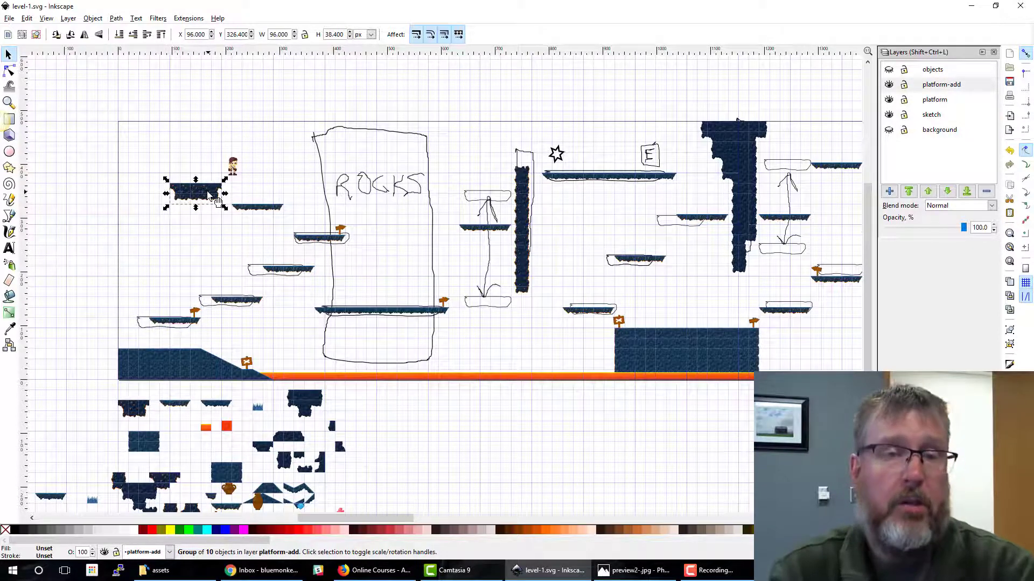
drag(231, 176, 202, 180)
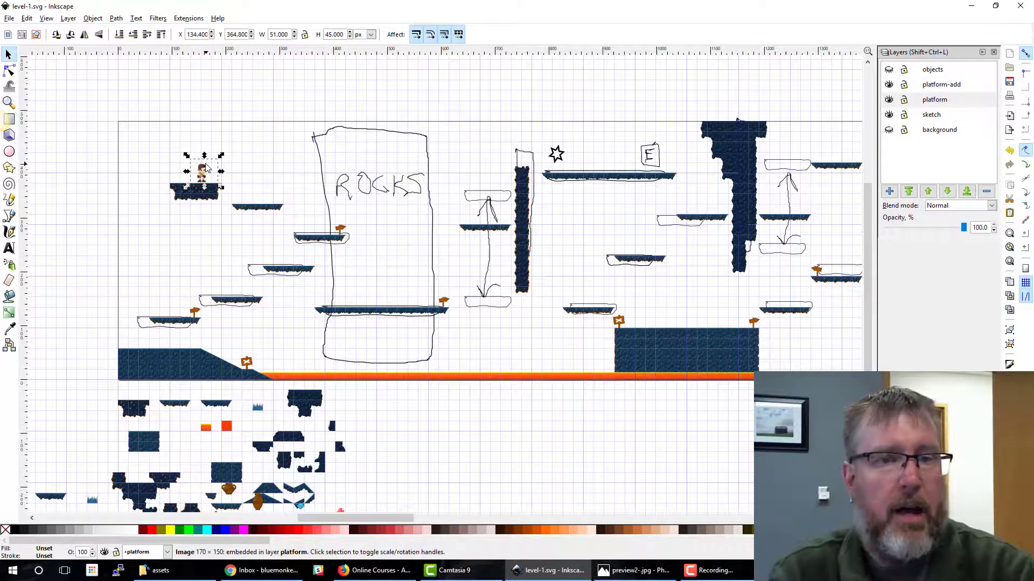
drag(191, 186, 135, 333)
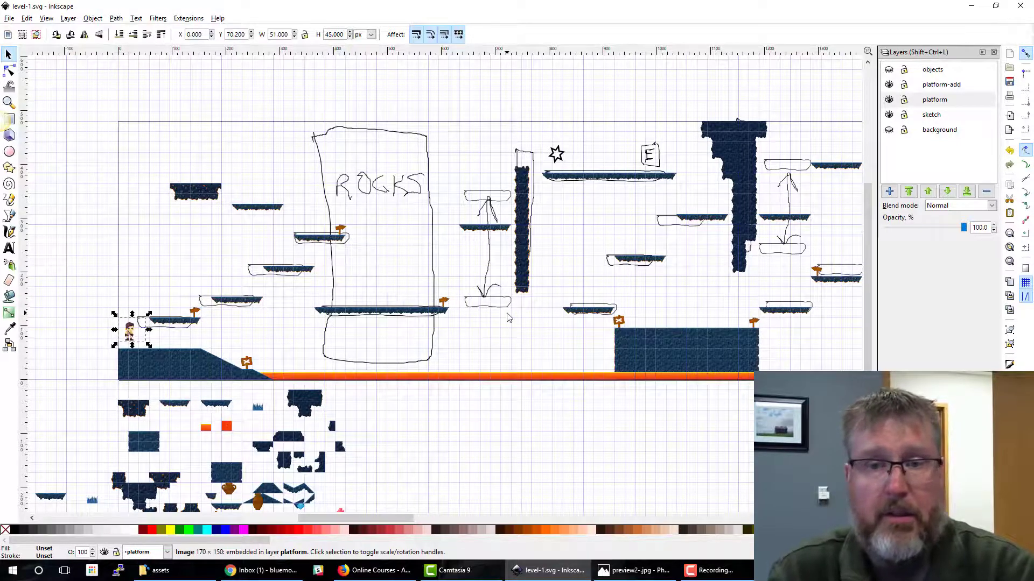
Select the long ledge in the first rocks area, clear the selection, and park the character outside the page at X -76.8, Y 76.8 px
click(408, 312)
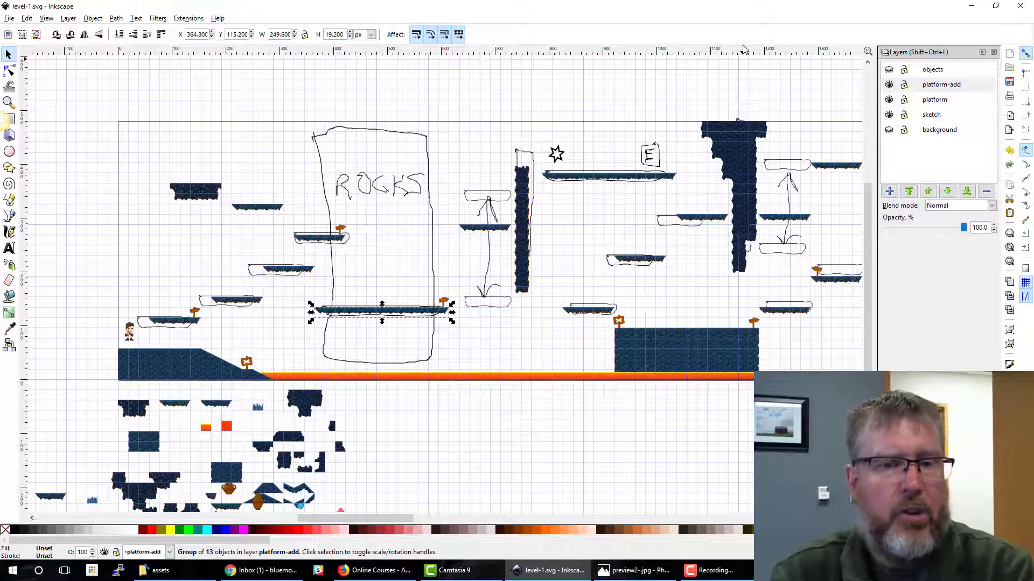
click(460, 267)
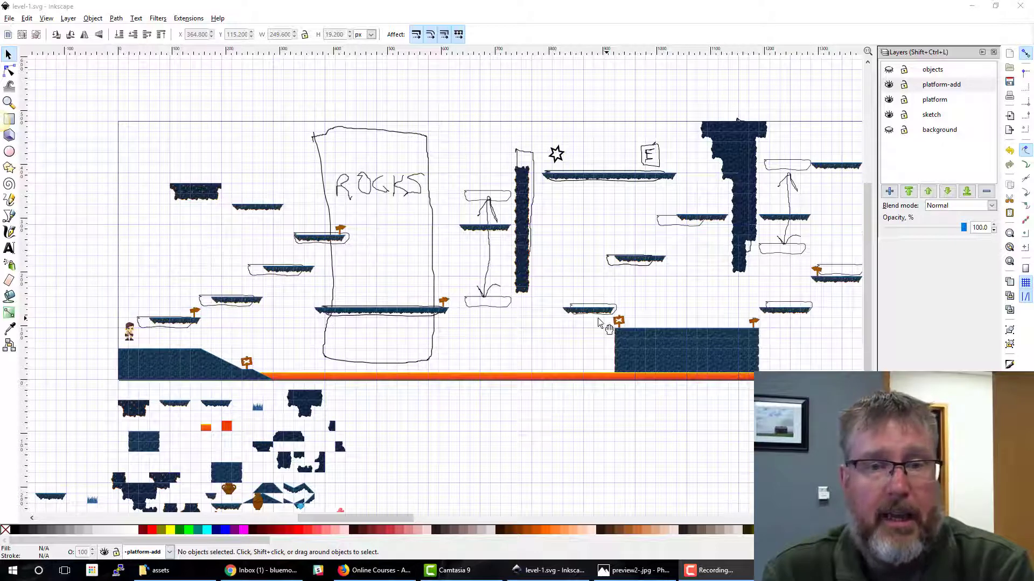
drag(131, 334, 90, 327)
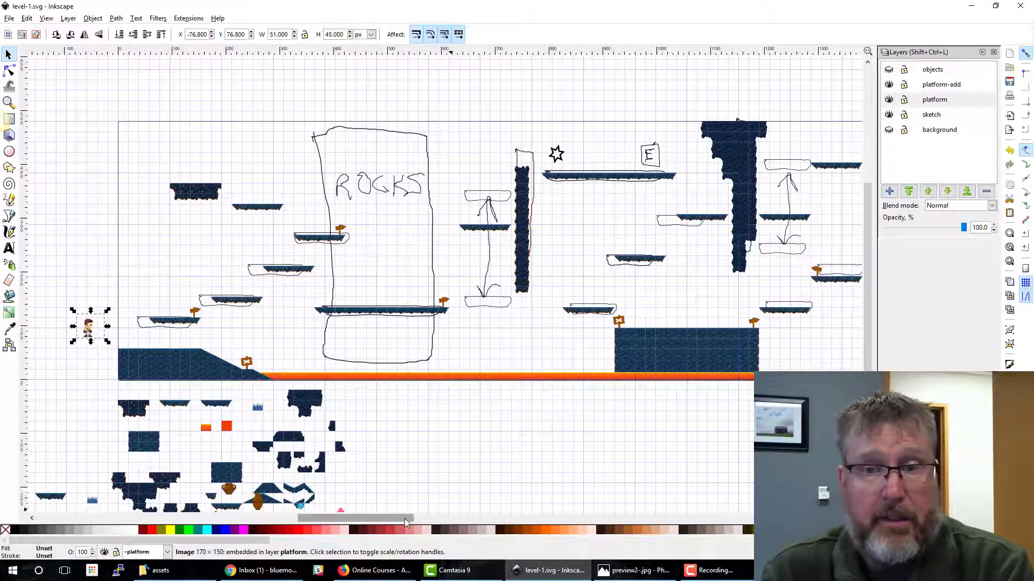
Select each of the three thick floating platforms in a row beneath the sketched swinging ball to inspect them
drag(405, 519, 504, 519)
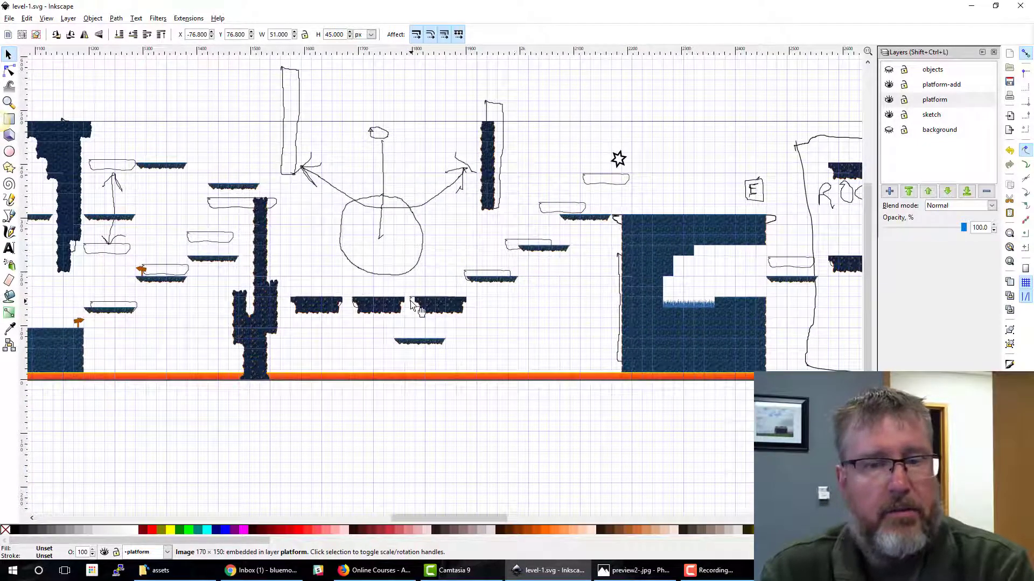
click(447, 299)
click(384, 302)
click(317, 307)
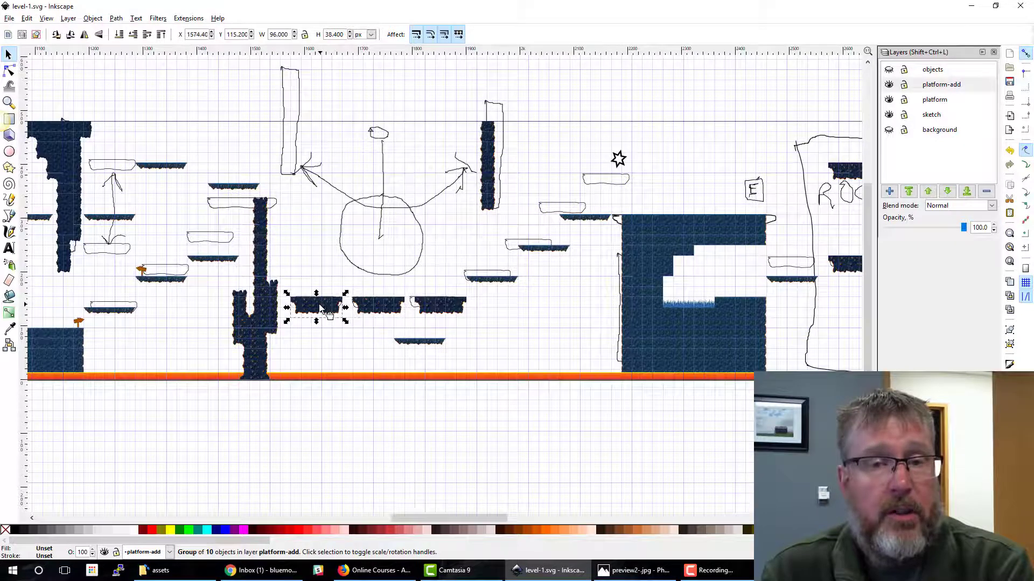
click(384, 309)
mouse_move(433, 309)
mouse_down()
mouse_move(515, 311)
mouse_move(433, 310)
mouse_up()
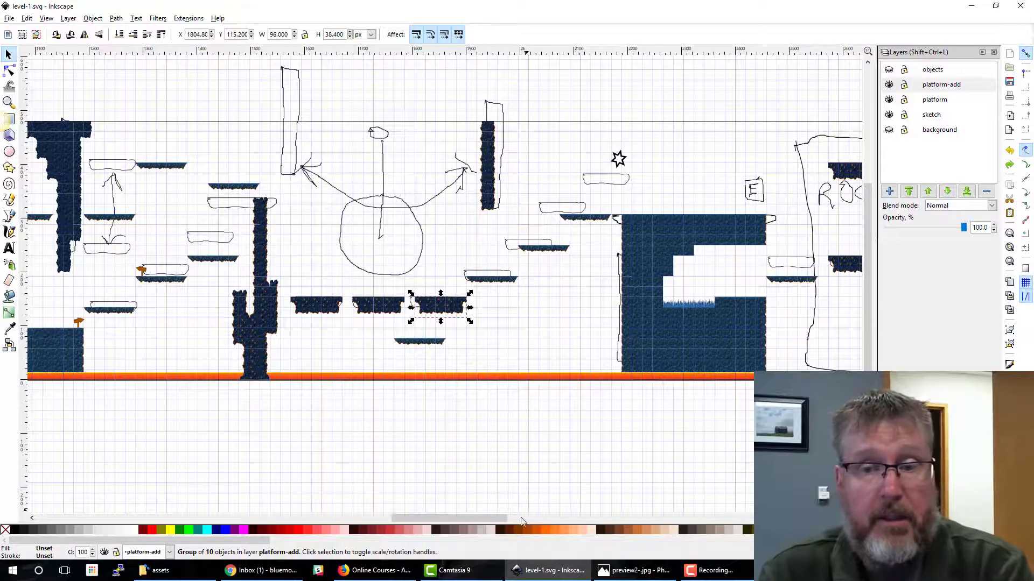
Hide the platform layer at the level's end and examine the added ledges on their own back to the level's start
drag(501, 517, 582, 512)
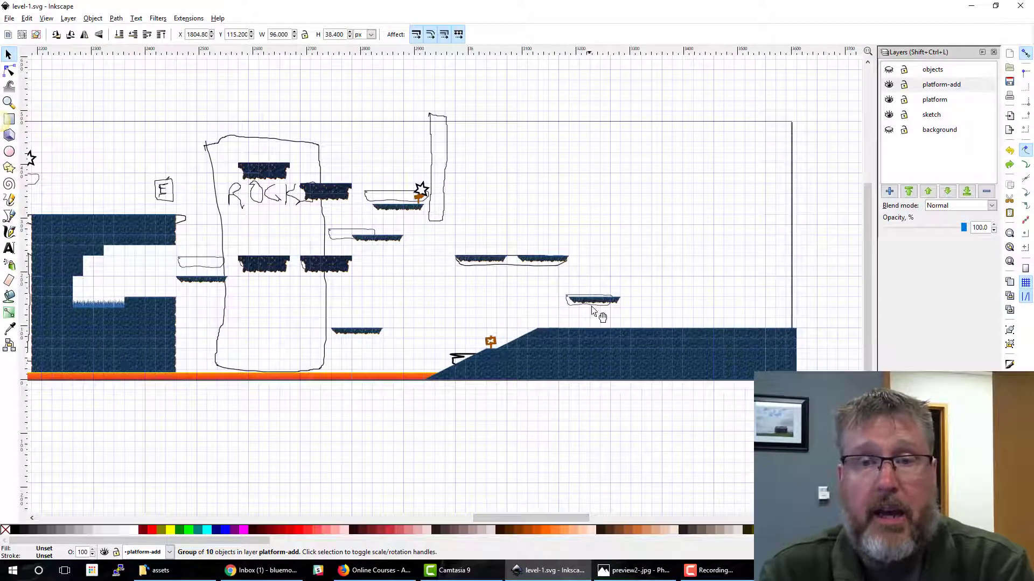
click(888, 100)
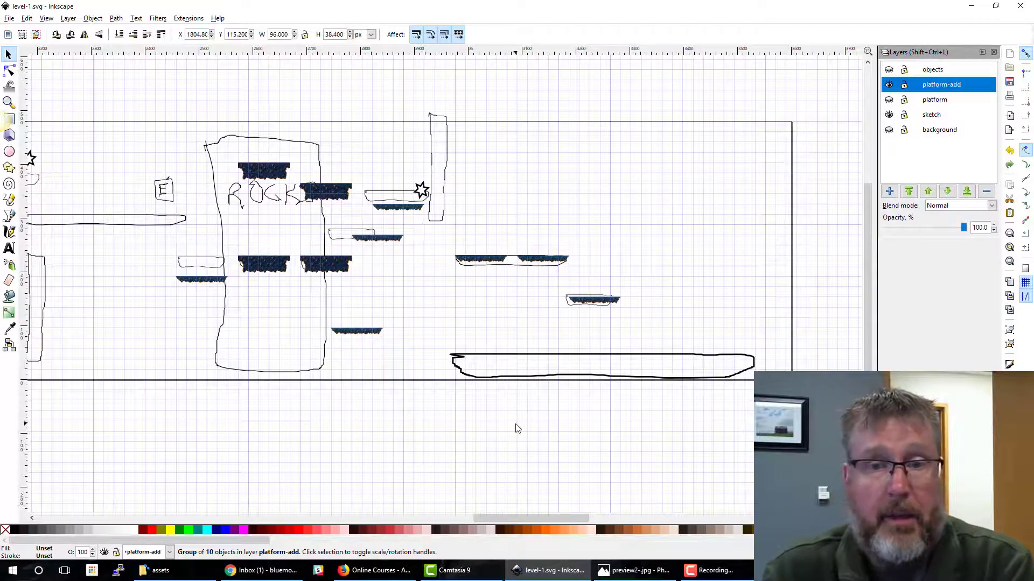
mouse_move(561, 515)
mouse_down()
mouse_move(525, 518)
mouse_move(363, 472)
mouse_move(554, 493)
mouse_up()
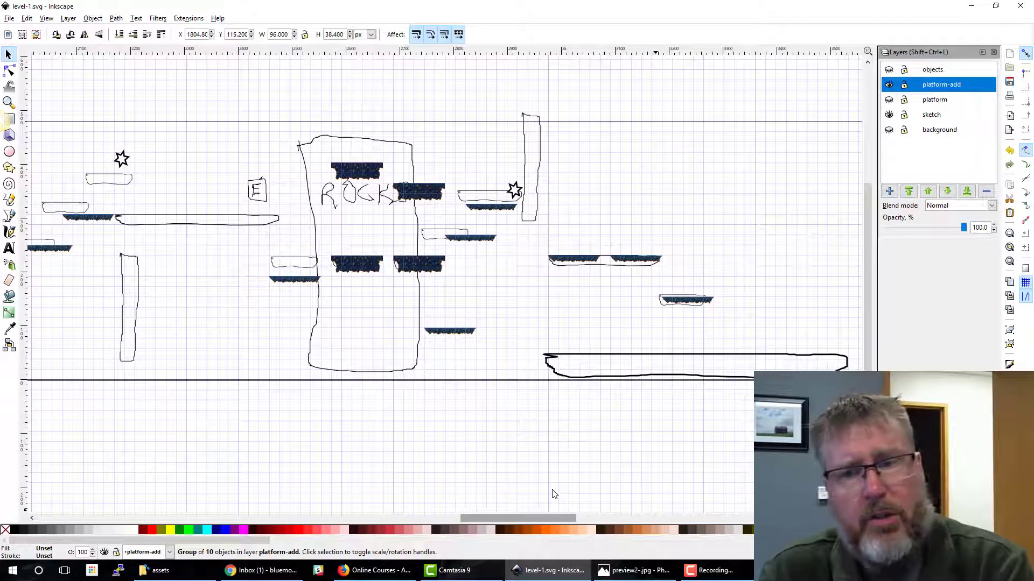
scroll(549, 494, left, 2)
drag(548, 494, 420, 484)
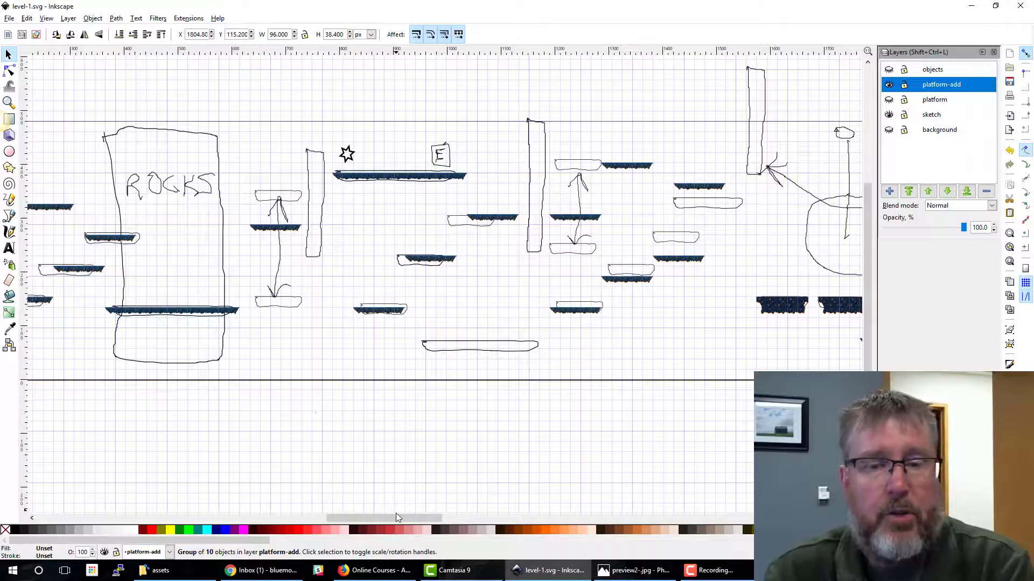
drag(395, 514, 346, 517)
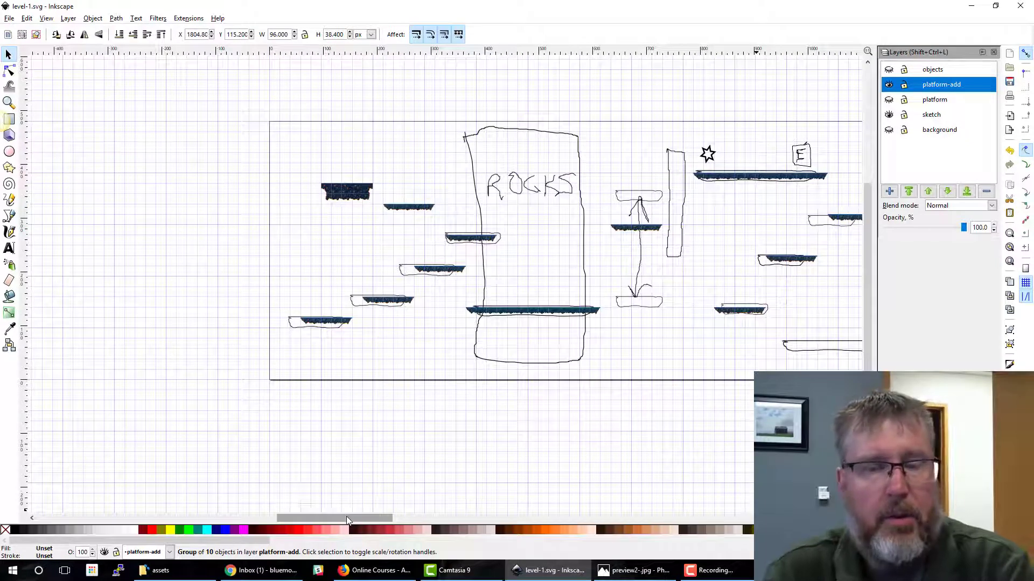
click(568, 413)
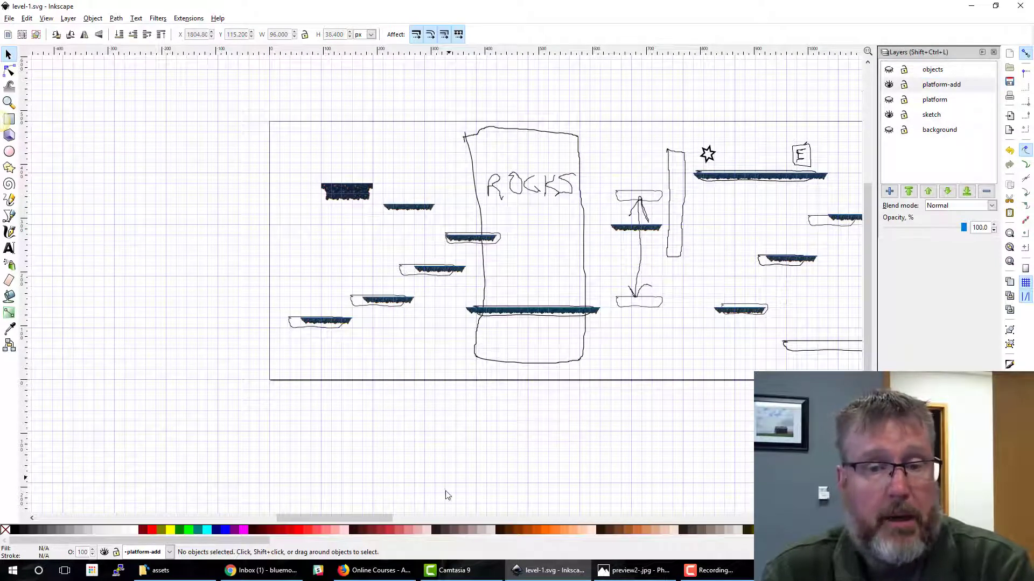
drag(380, 516, 582, 500)
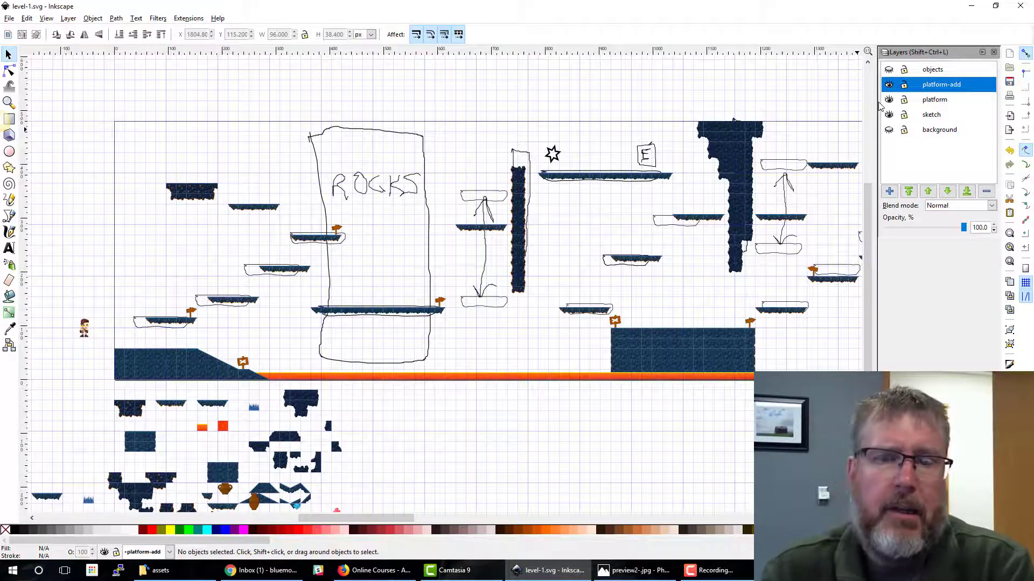
Activate and show the objects layer, and inspect the two stacked vases by the long ledge and the chest below the first star
click(932, 72)
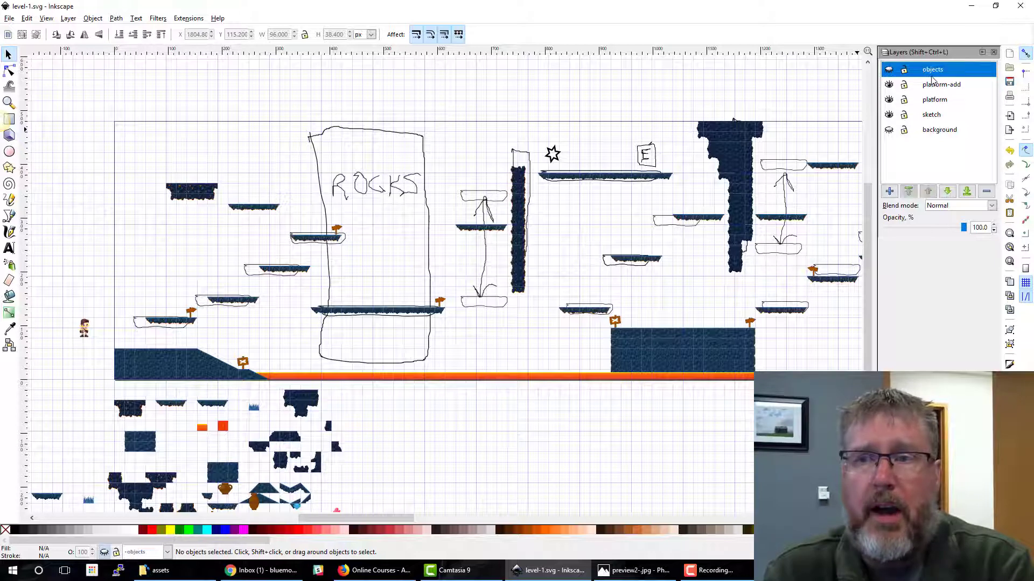
click(889, 70)
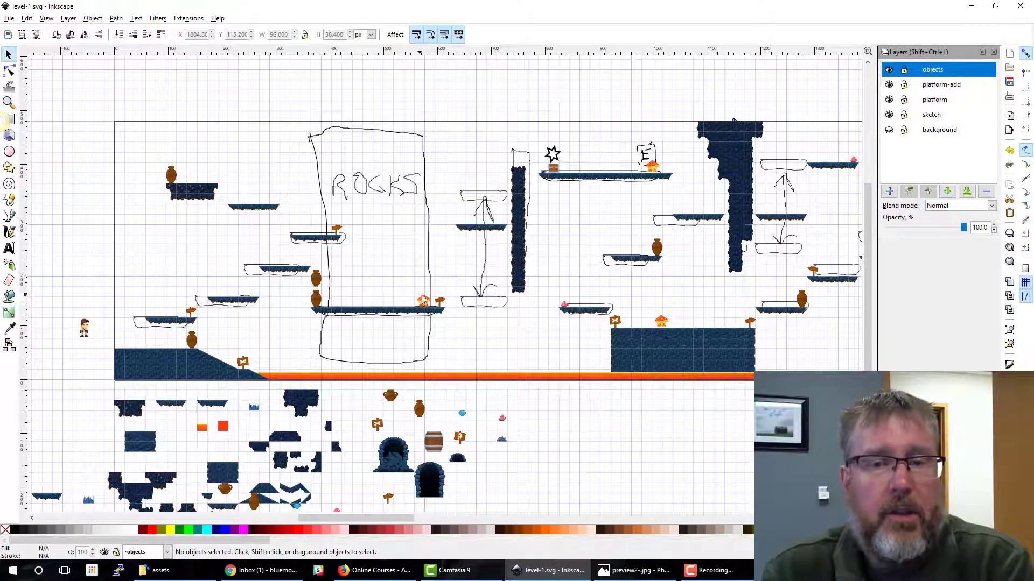
click(316, 299)
click(315, 279)
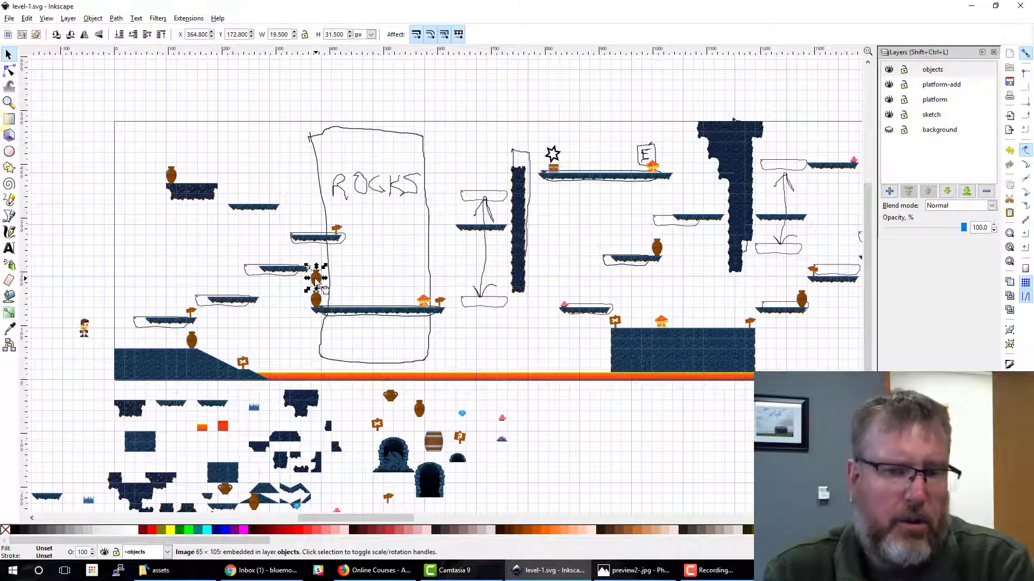
click(554, 171)
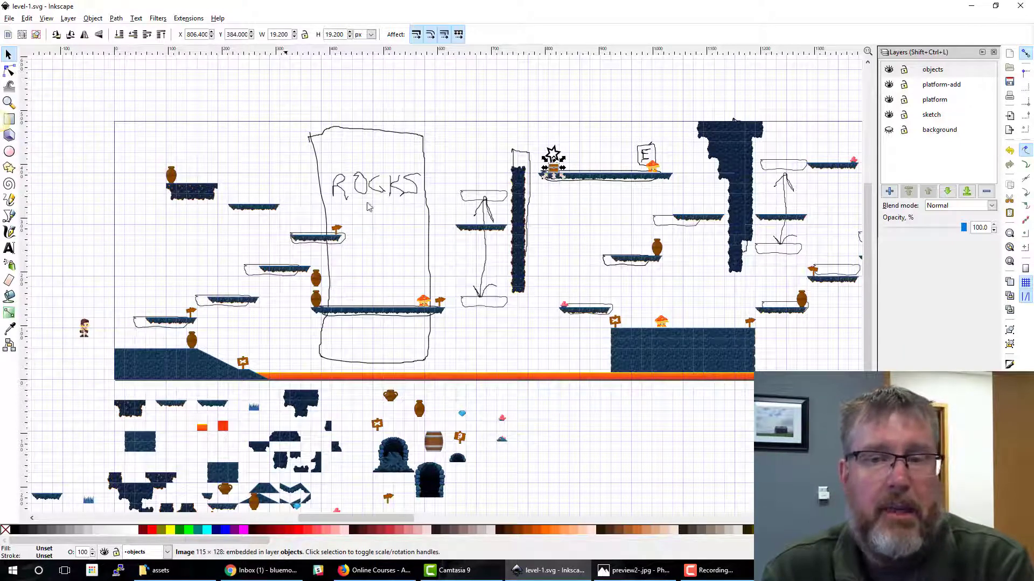
click(548, 414)
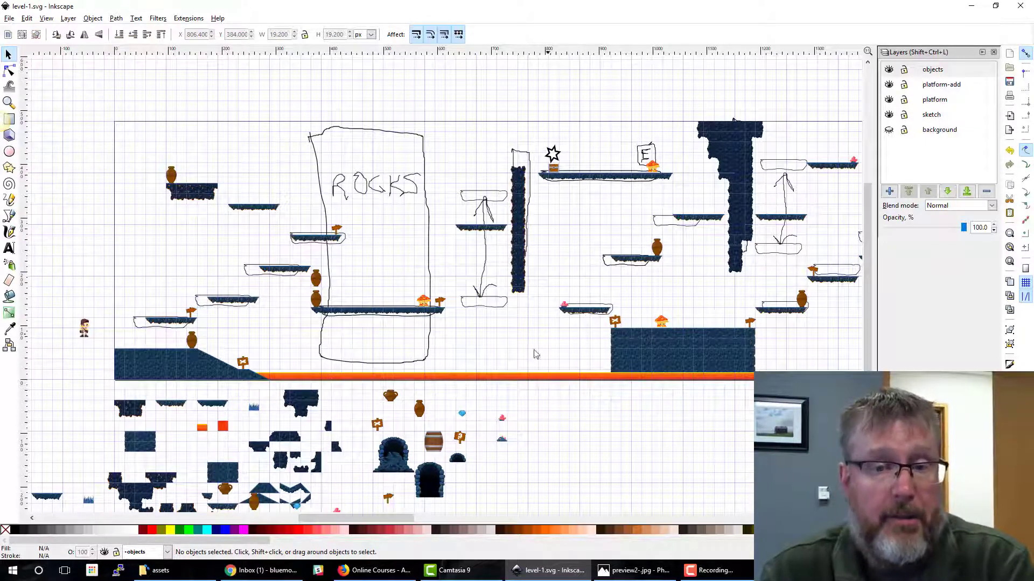
Examine the placed objects through to the level's end, selecting the pink object on the ledge below the last star and the exit door
drag(389, 519, 512, 522)
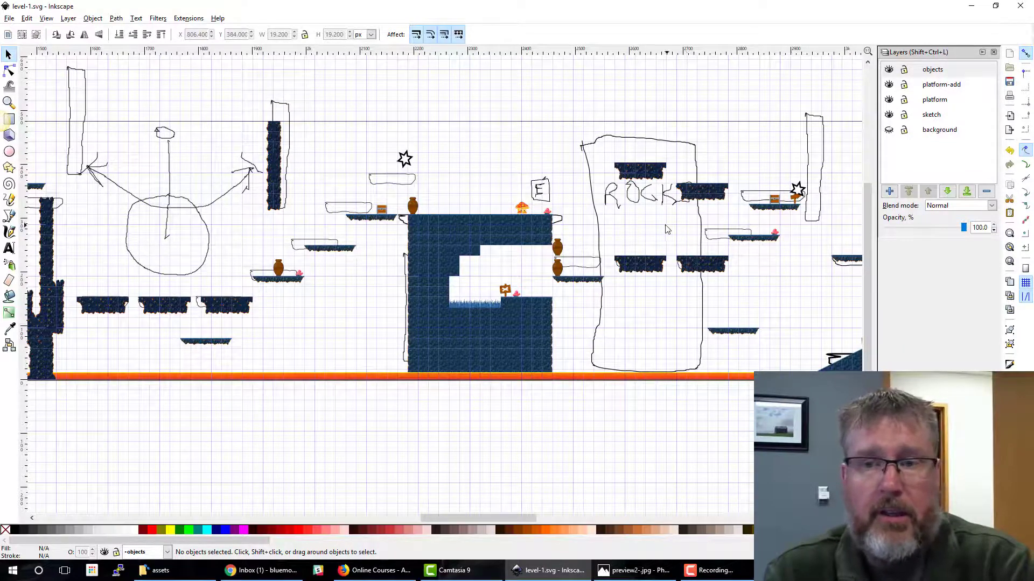
drag(490, 515, 525, 512)
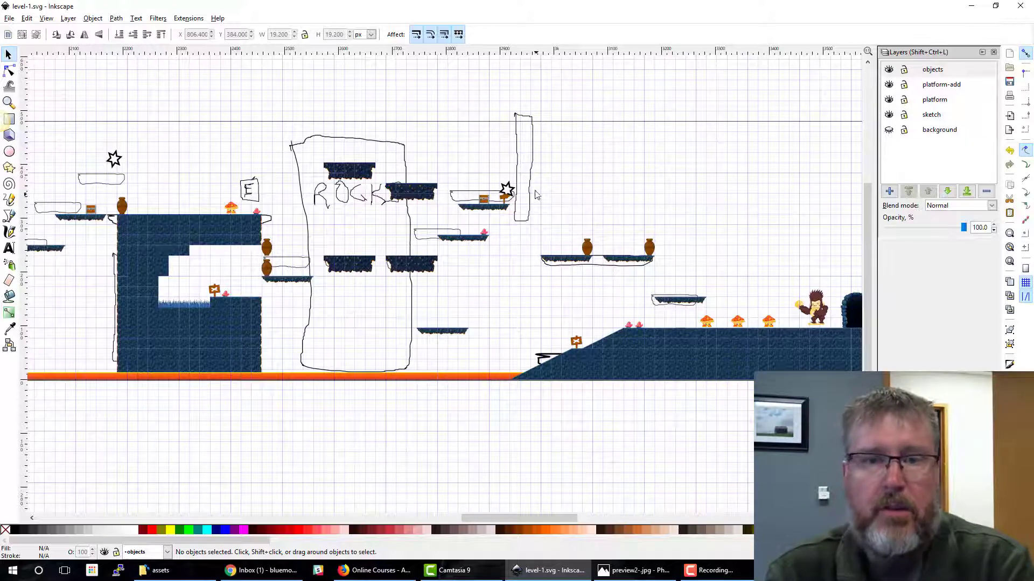
click(484, 234)
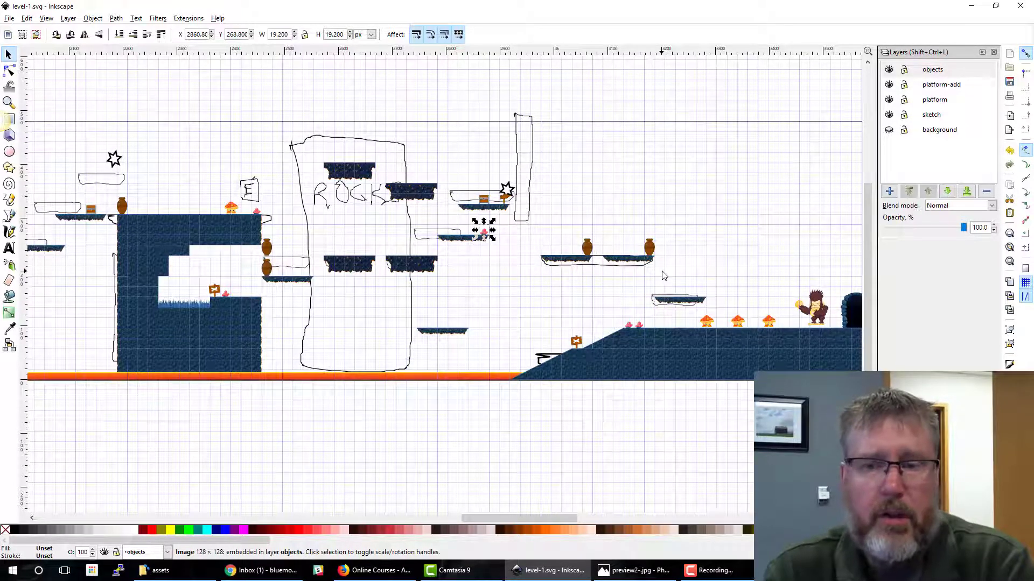
drag(563, 517, 580, 518)
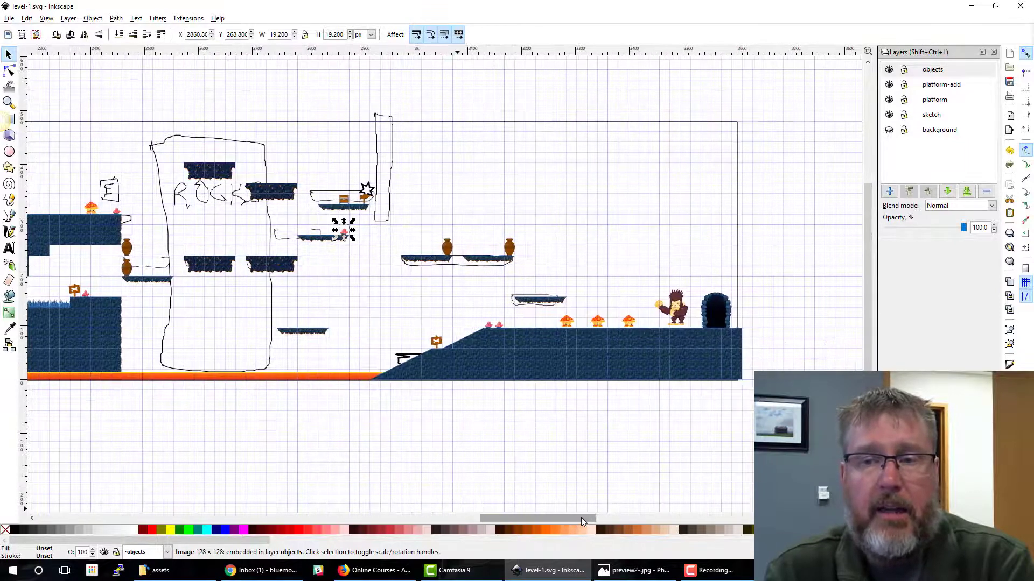
click(716, 314)
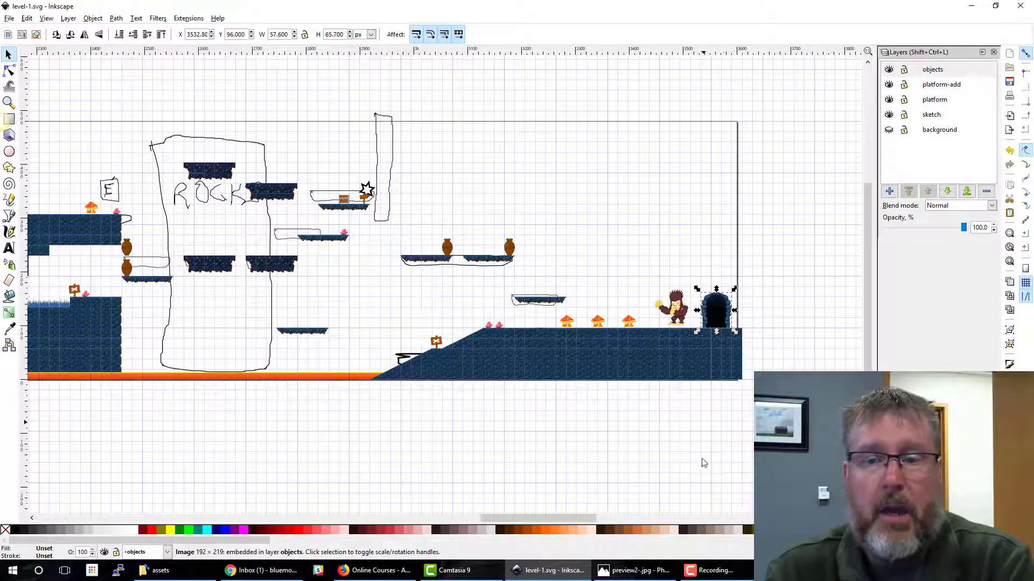
Hide the sketch layer, review the layer list from background up to objects, and show the background layer behind the level
drag(592, 516, 413, 502)
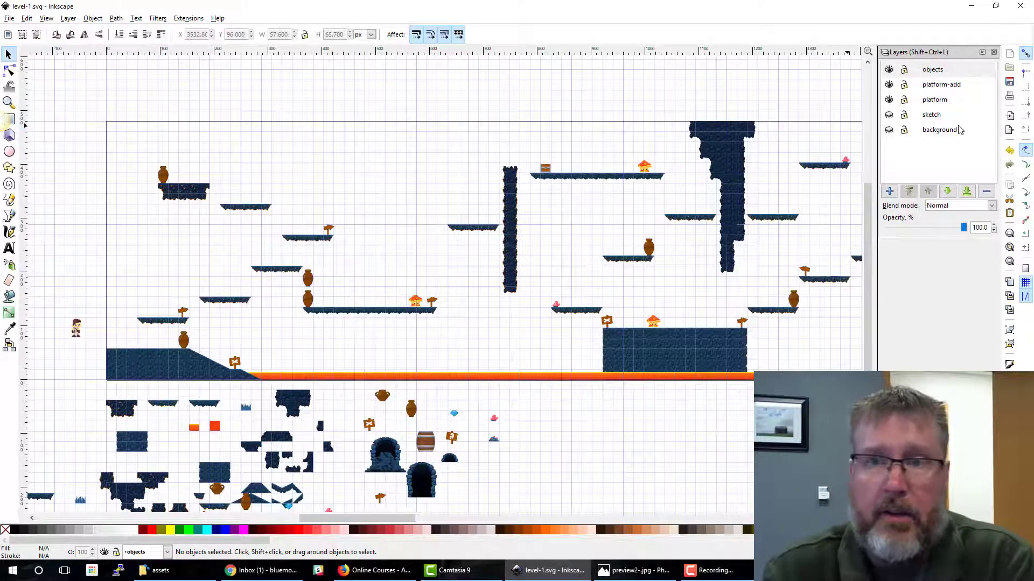
click(942, 132)
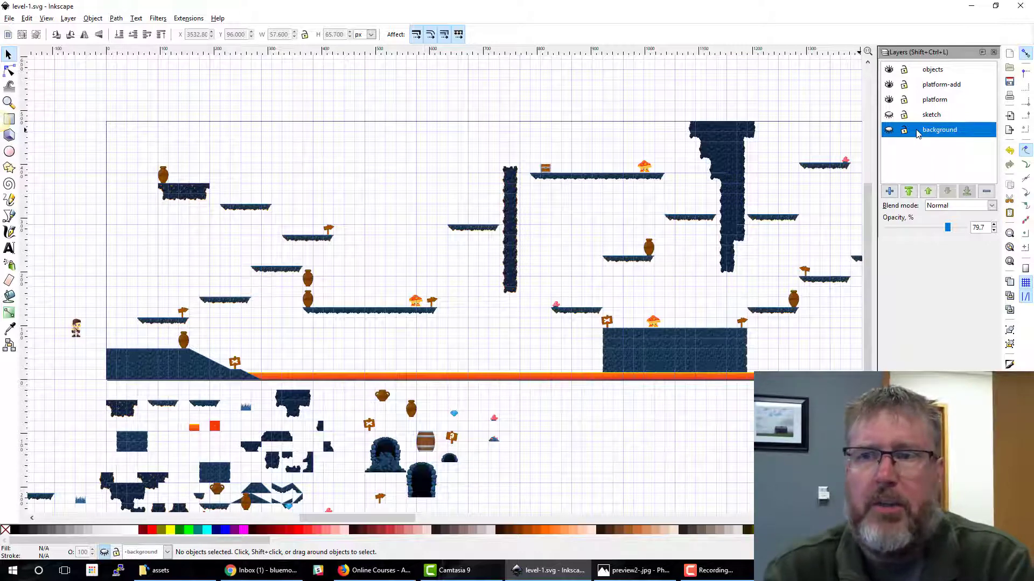
double_click(938, 135)
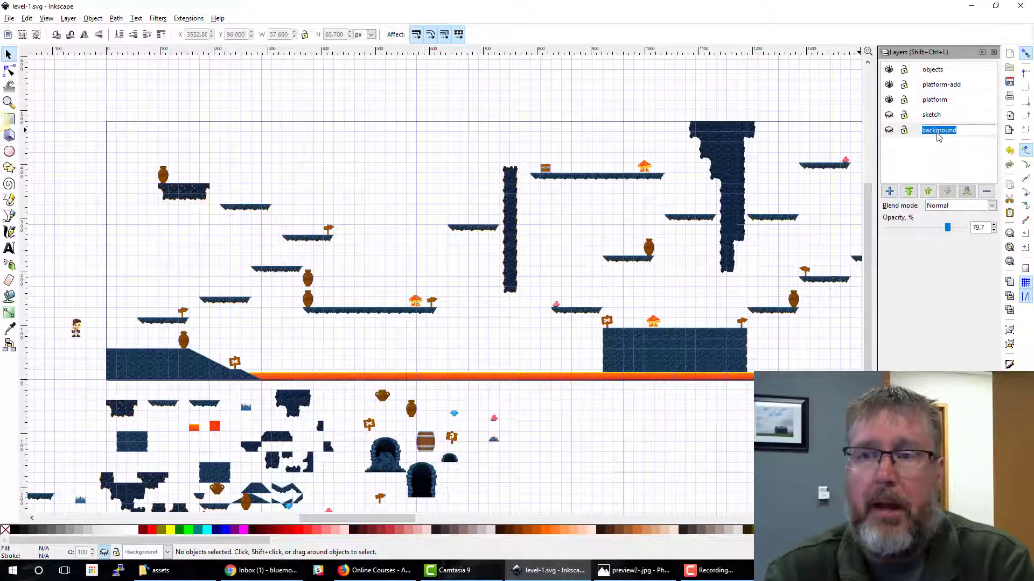
click(940, 101)
click(942, 86)
click(942, 71)
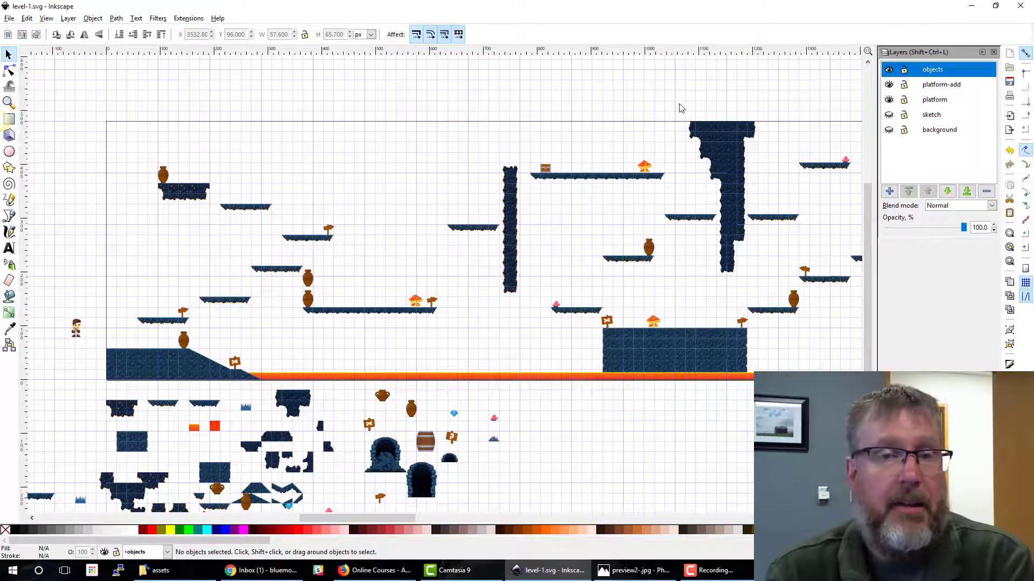
click(889, 131)
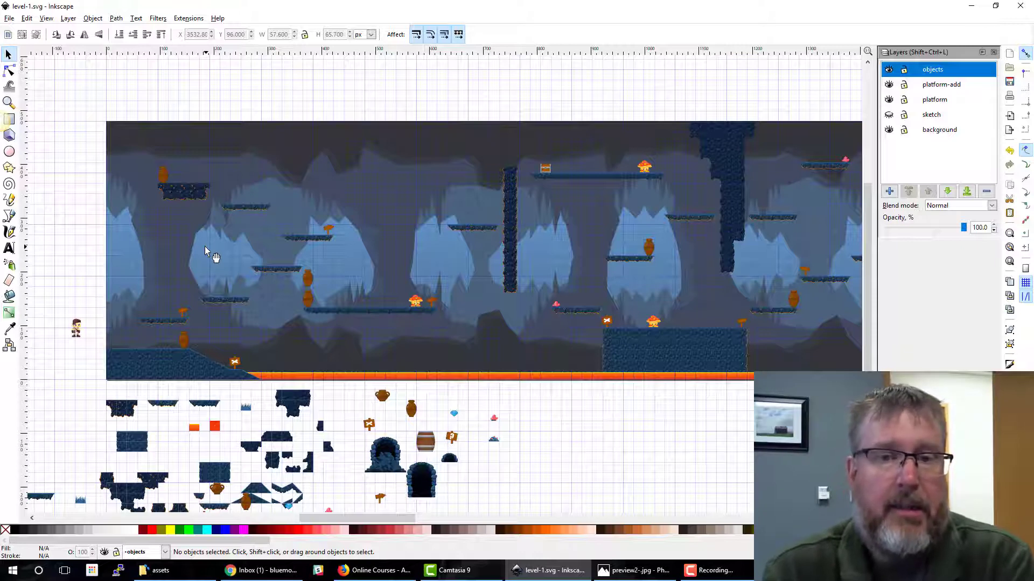
Place the character on the ground at the level's start, at X 6.6, Y 57.6 px
click(91, 268)
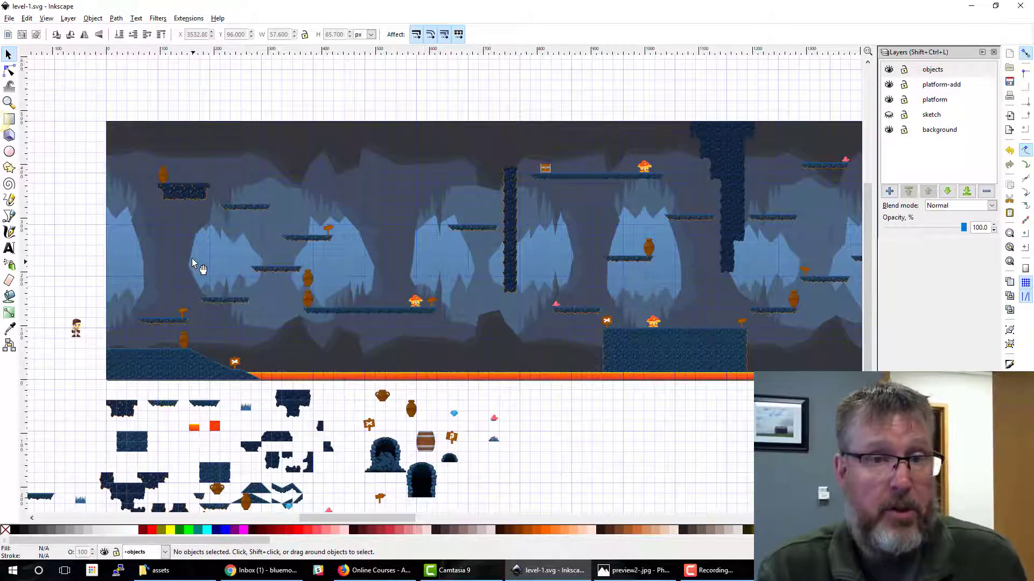
scroll(192, 258, up, 3)
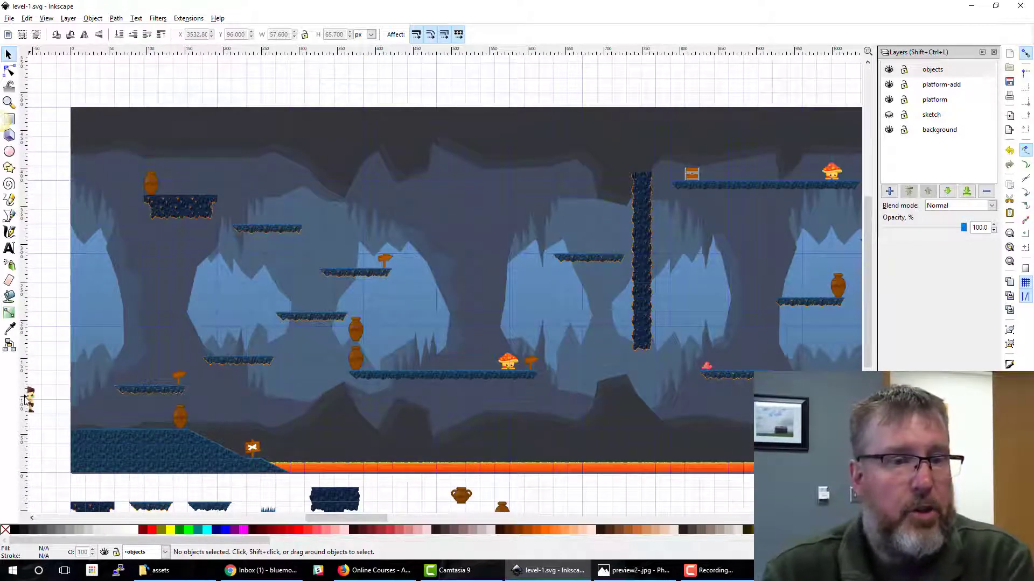
drag(30, 403, 98, 415)
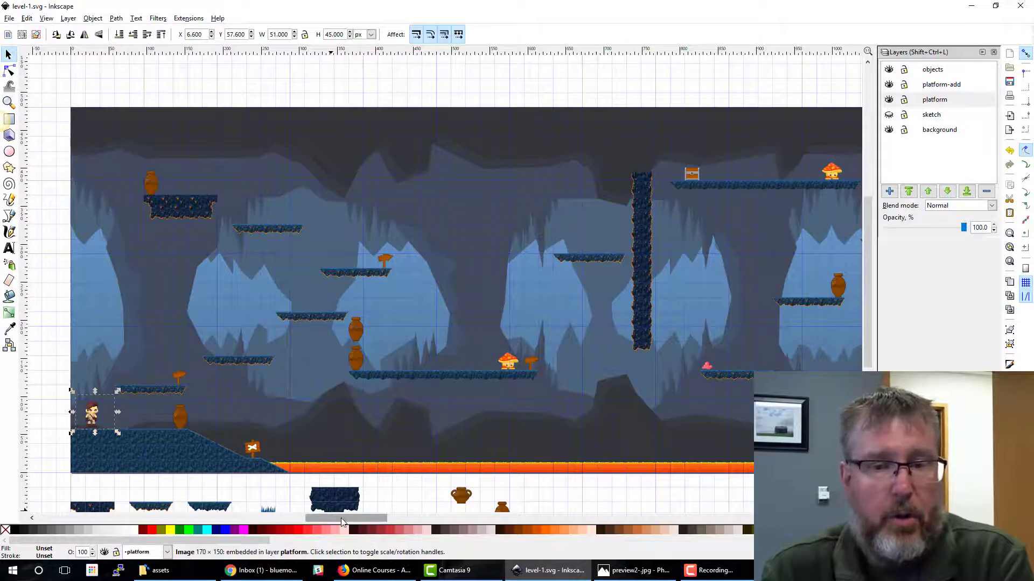
Examine the finished level against its cave background from the start to the exit door and back
drag(343, 518, 411, 515)
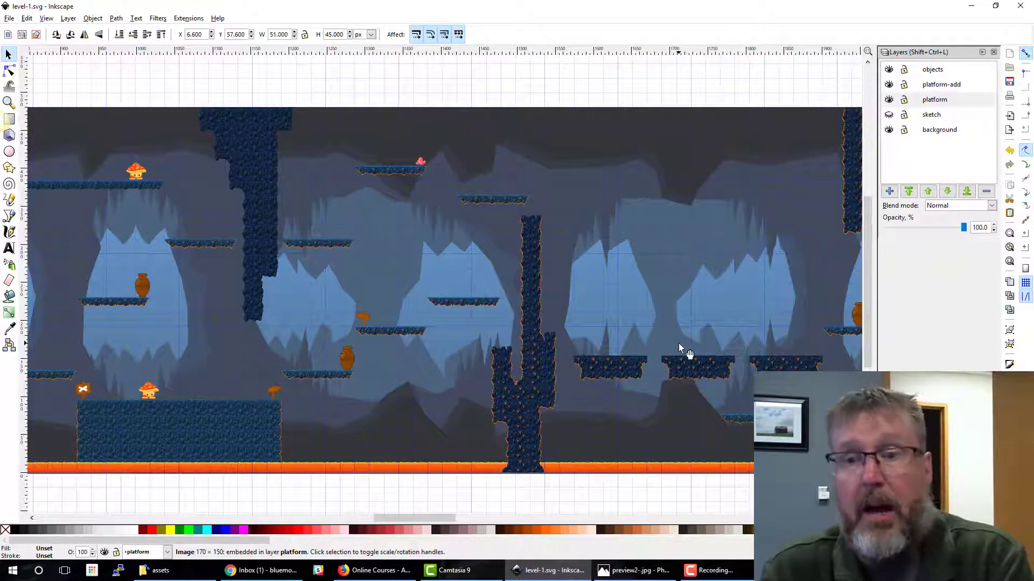
drag(434, 517, 503, 517)
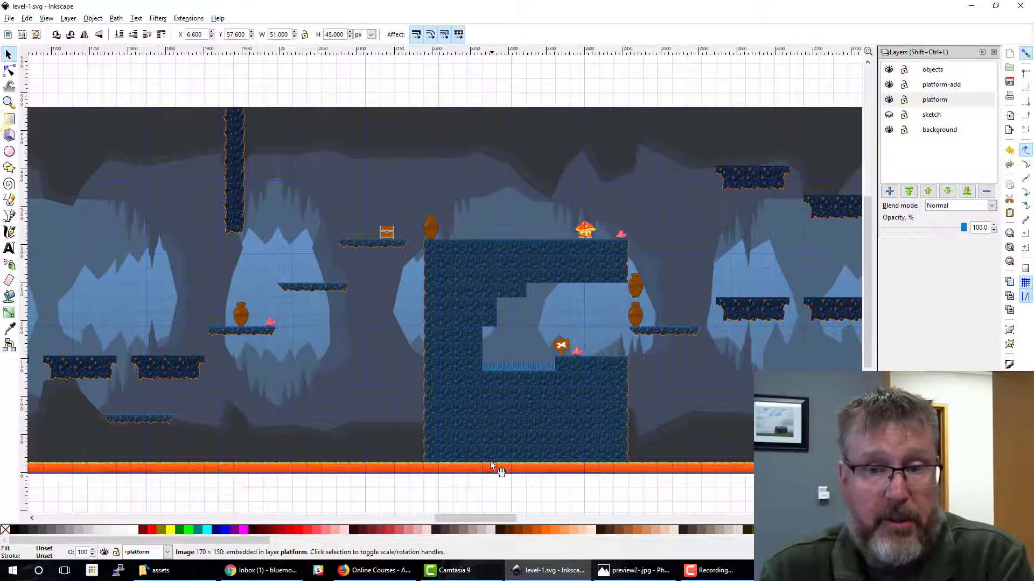
drag(472, 517, 535, 519)
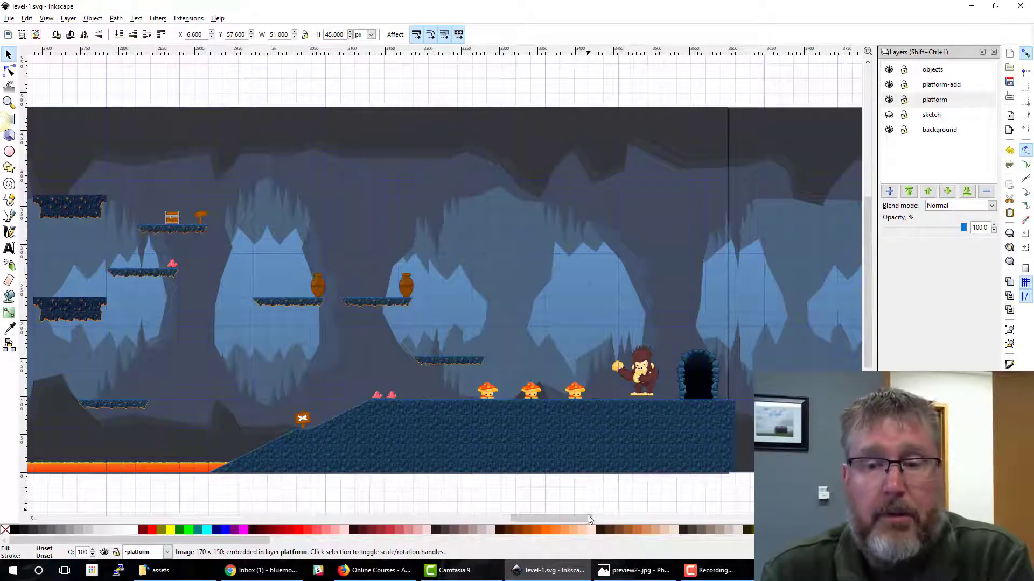
drag(585, 519, 375, 498)
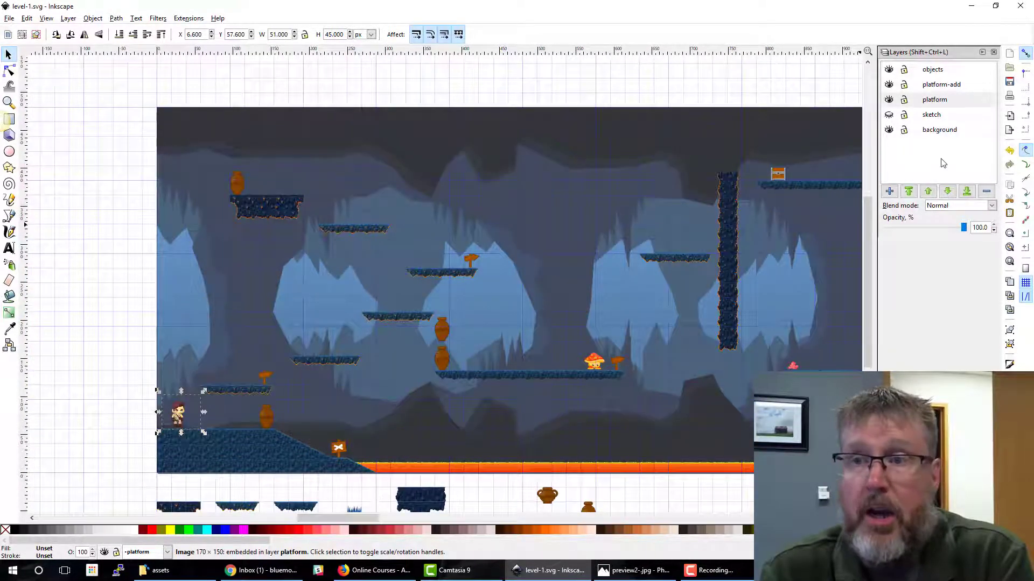
Show the sketch layer over the level and compare the sketched outlines with the built platforms through to the exit door
click(888, 115)
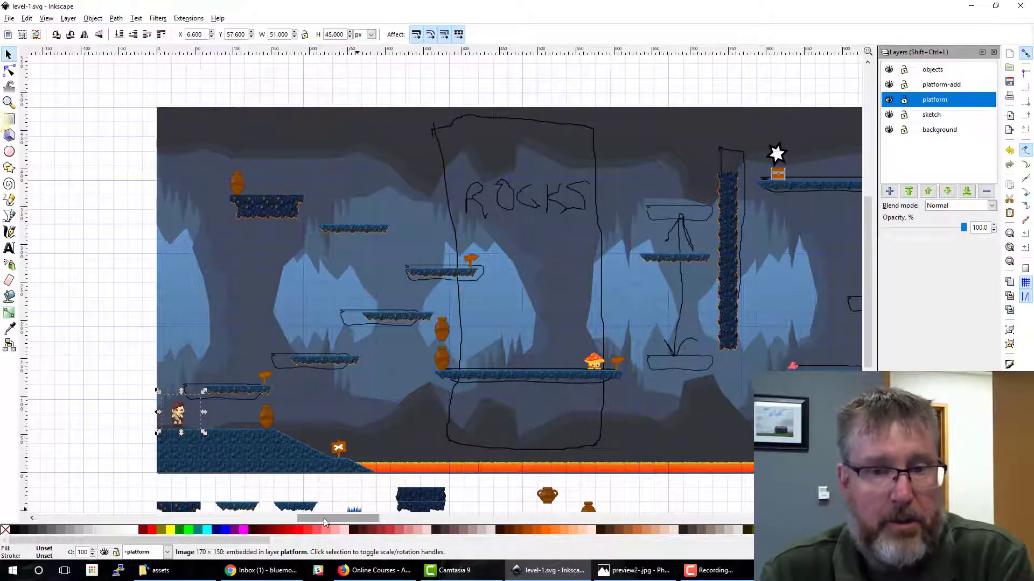
mouse_move(324, 518)
mouse_down()
mouse_move(535, 503)
mouse_move(532, 486)
mouse_up()
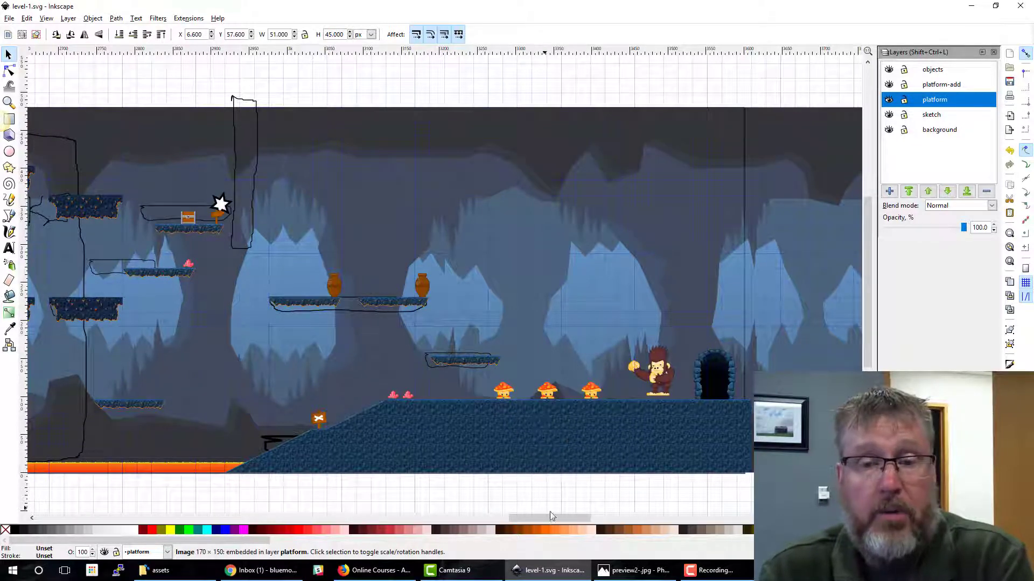
drag(551, 518, 356, 525)
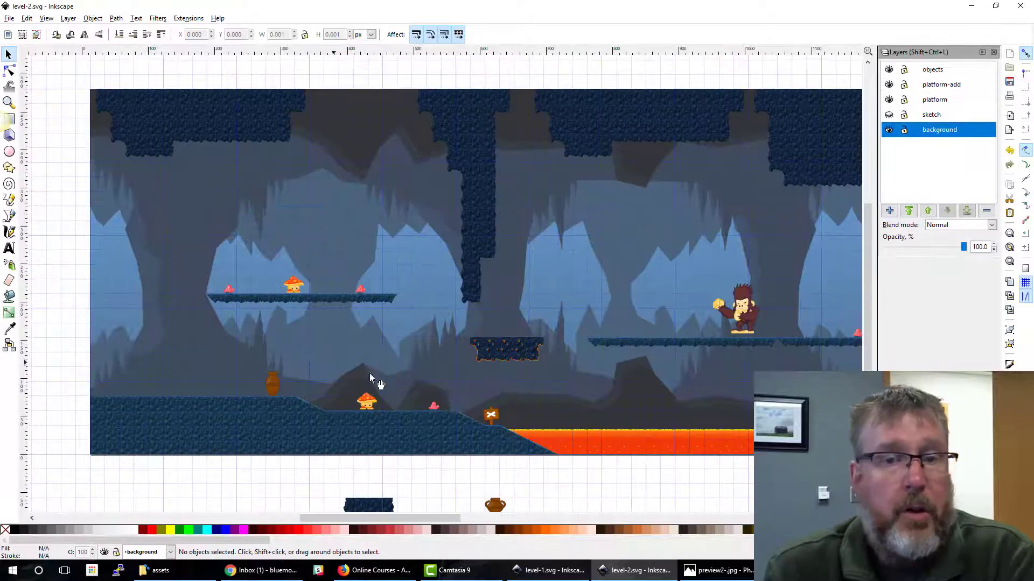
Switch to level-2.svg and examine its cave layout from start to end, selecting the large gorilla on the final ground section
drag(361, 518, 501, 513)
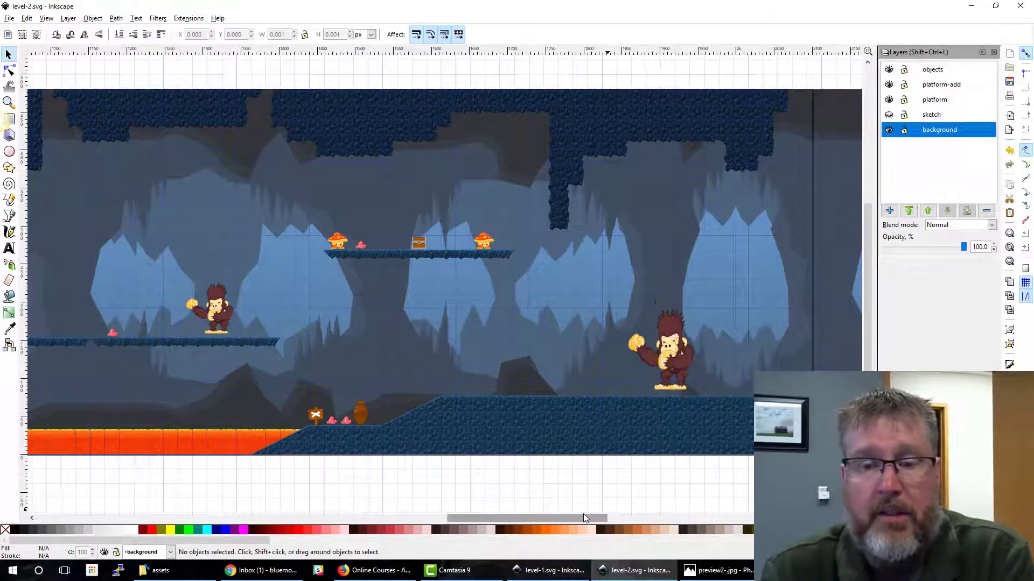
drag(576, 517, 421, 514)
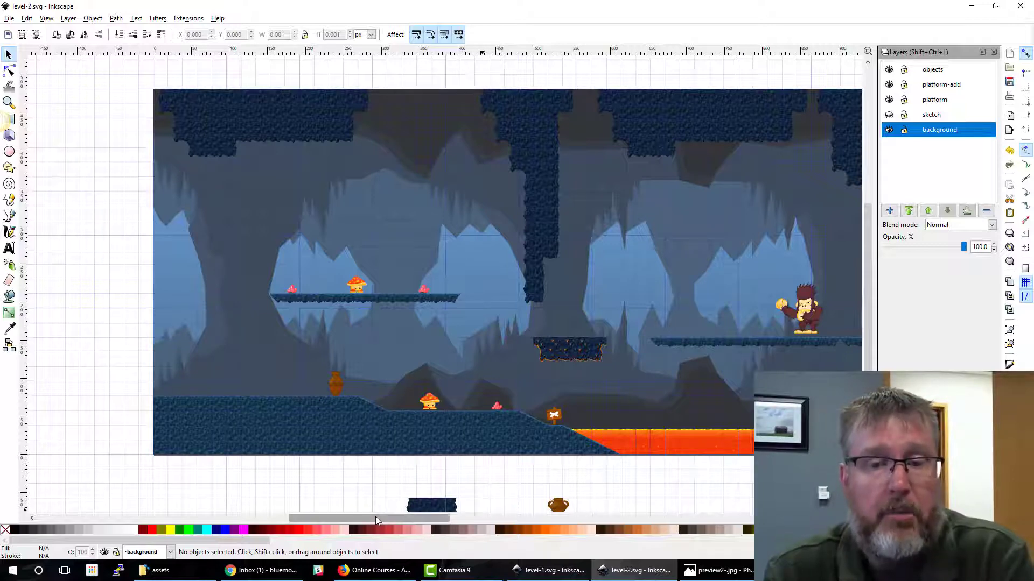
drag(392, 520, 469, 518)
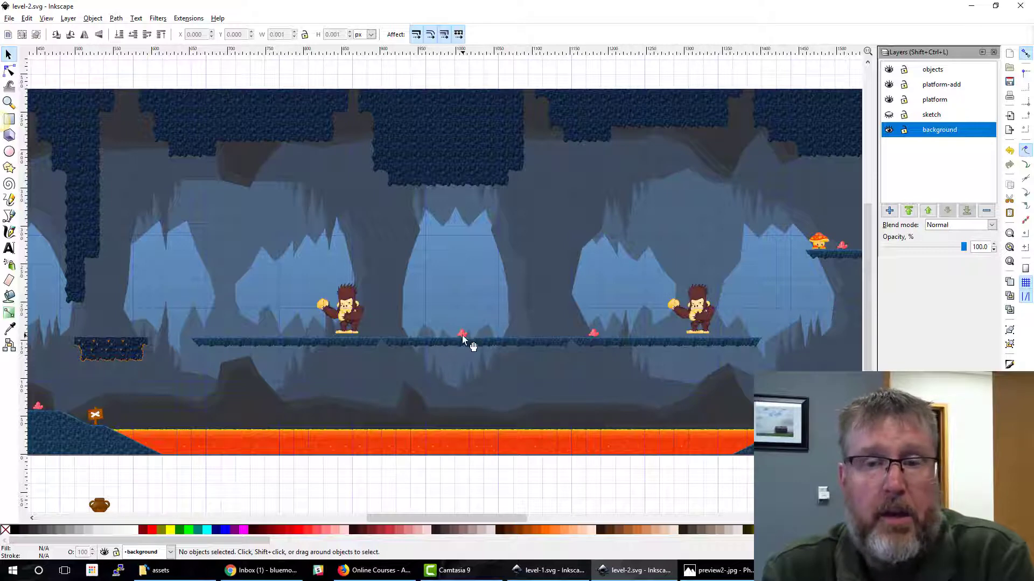
drag(479, 518, 536, 521)
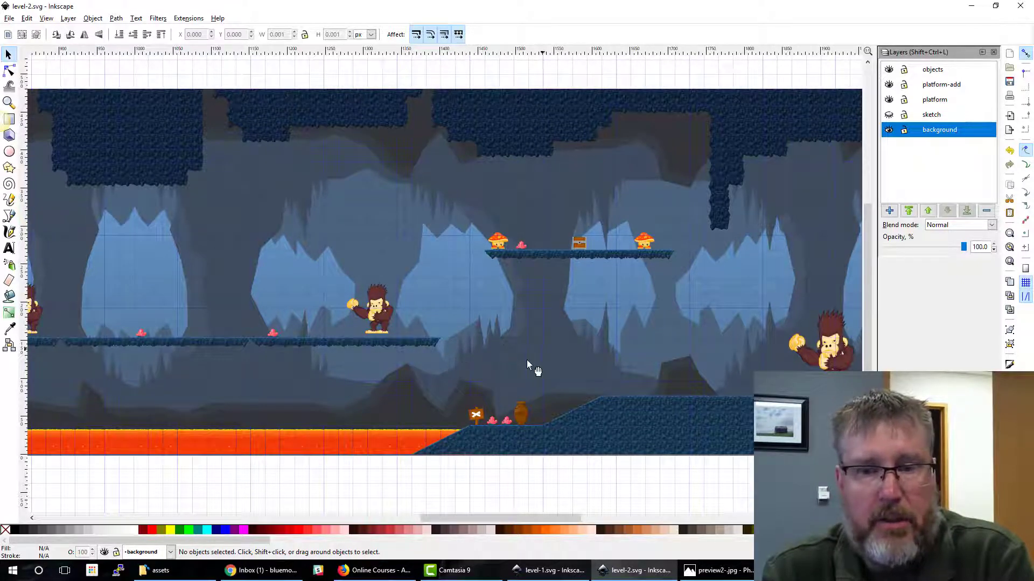
drag(522, 521, 556, 519)
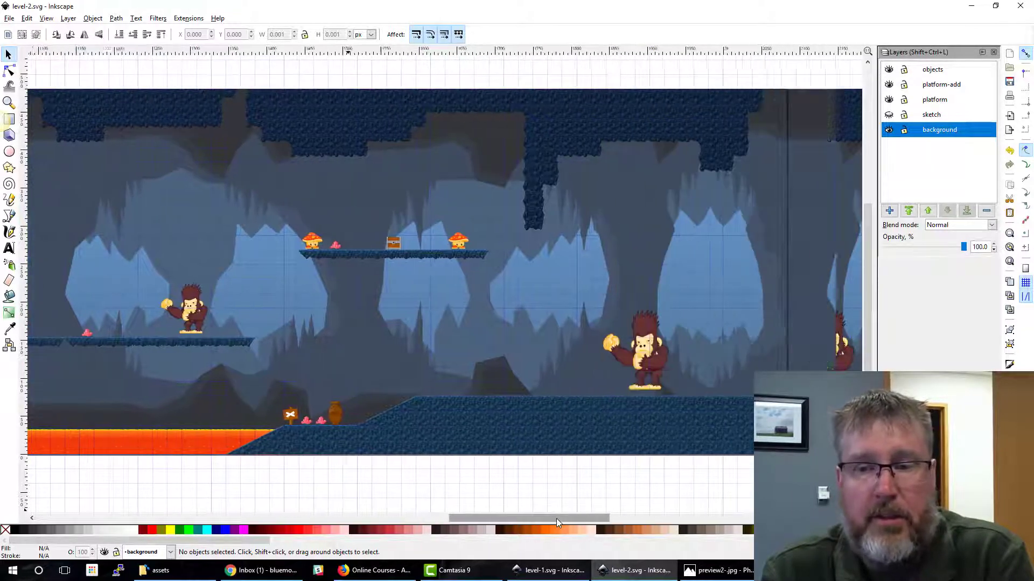
click(656, 351)
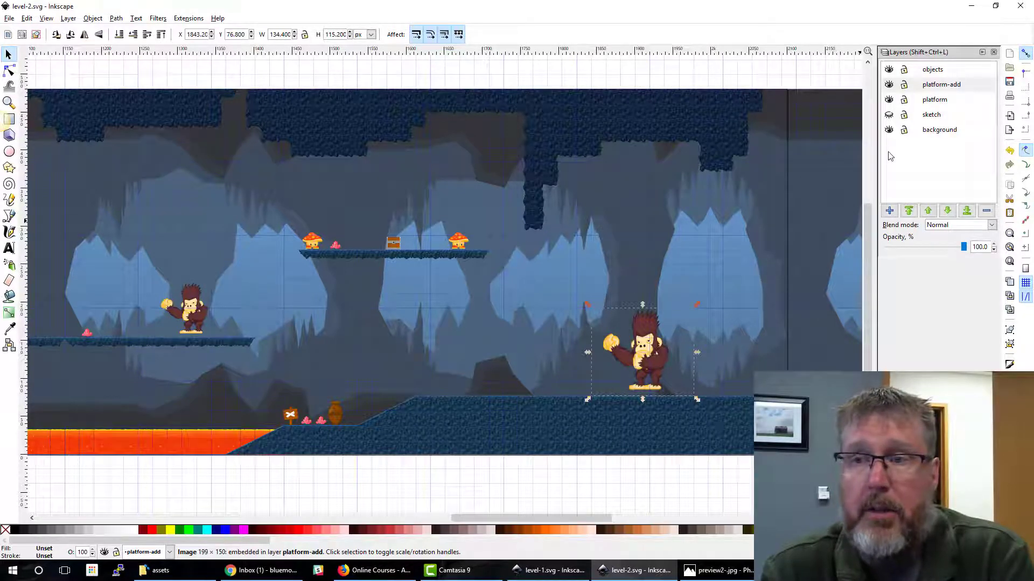
Hide the background, platform-add, objects and platform layers and show the sketch layer on its own
click(888, 130)
click(888, 85)
click(888, 70)
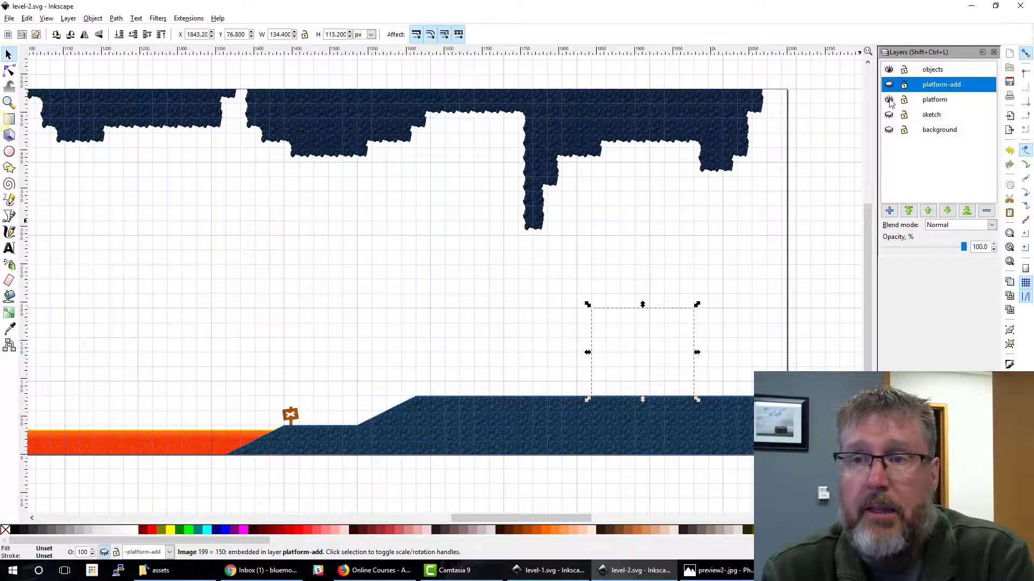
click(888, 100)
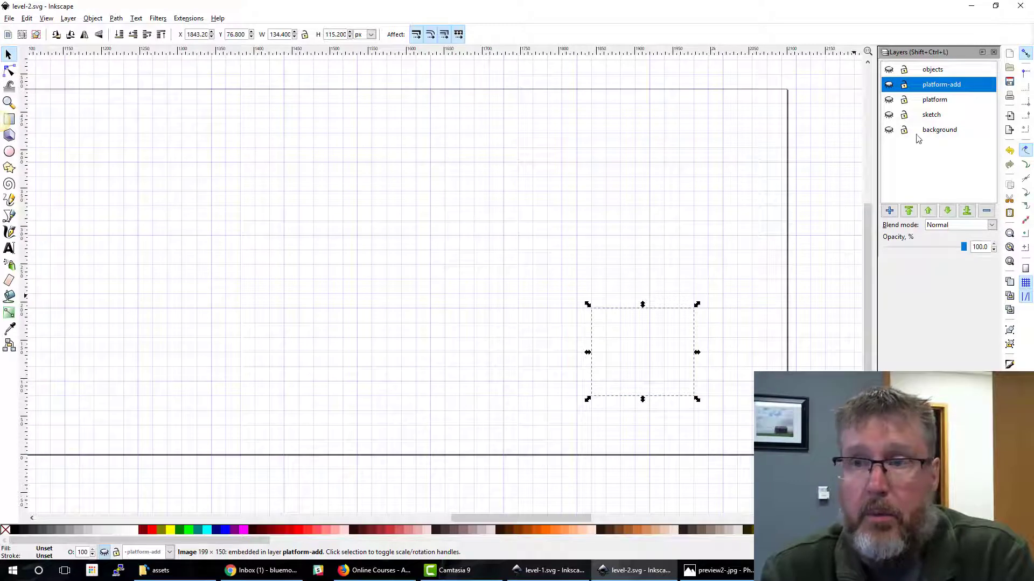
click(889, 114)
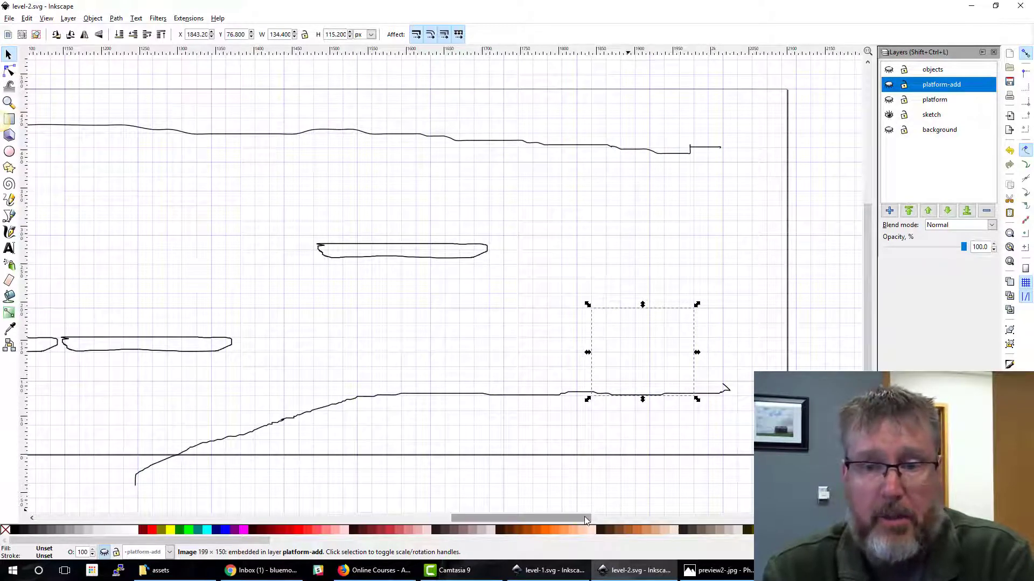
Examine the rough sketch of the ceiling, ledges and ground across the whole level
mouse_move(584, 516)
mouse_down()
mouse_move(314, 518)
mouse_move(441, 517)
mouse_up()
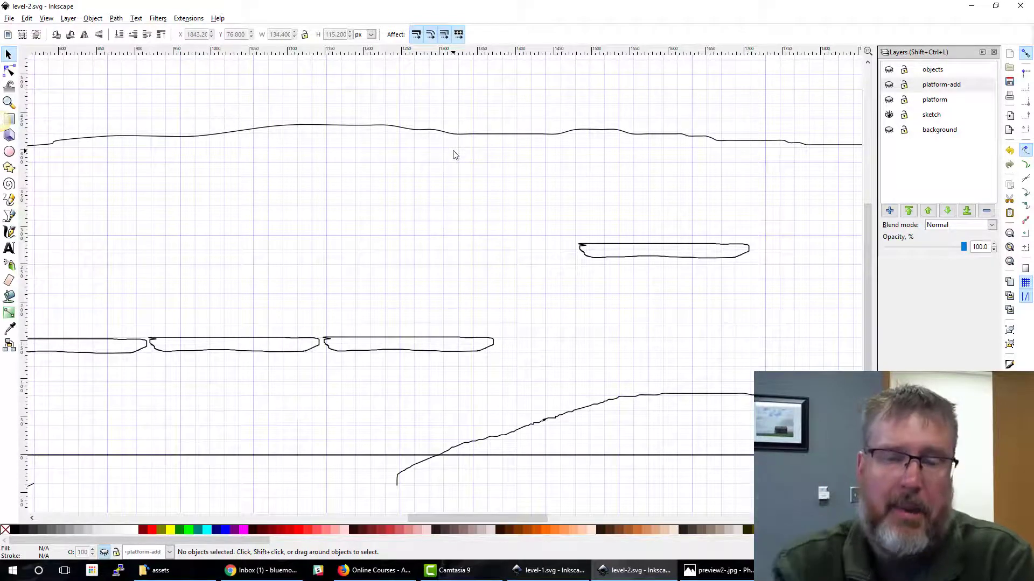
drag(521, 521, 580, 514)
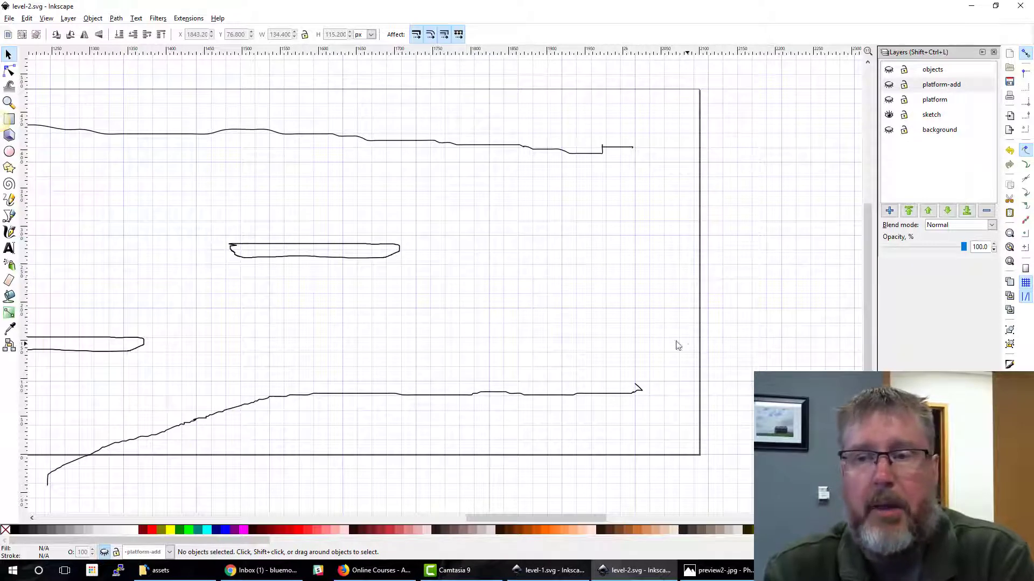
drag(579, 518, 404, 496)
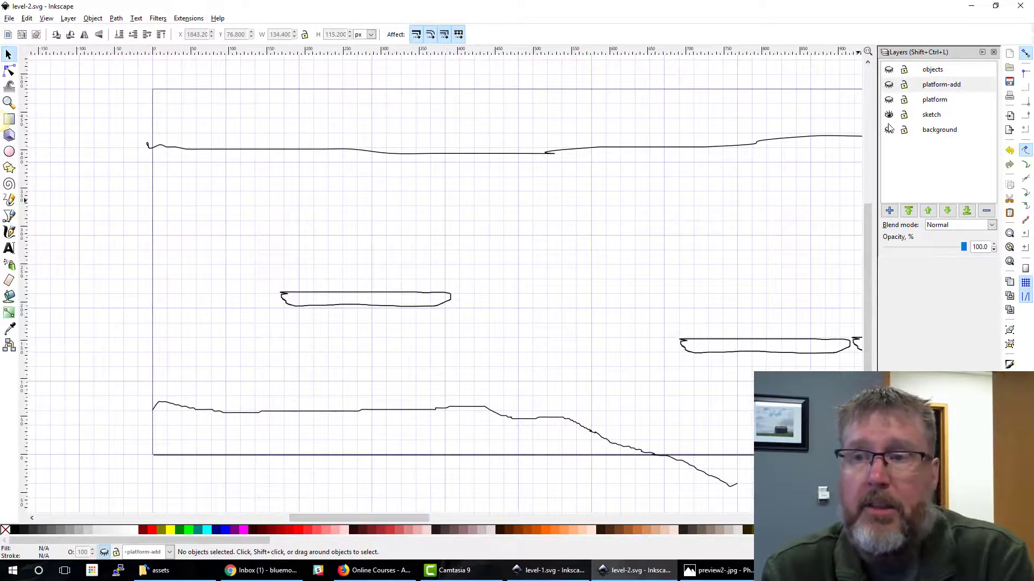
Show the platform layer and compare its ceiling, ground and lava tiles with the sketch lines along the level
click(889, 101)
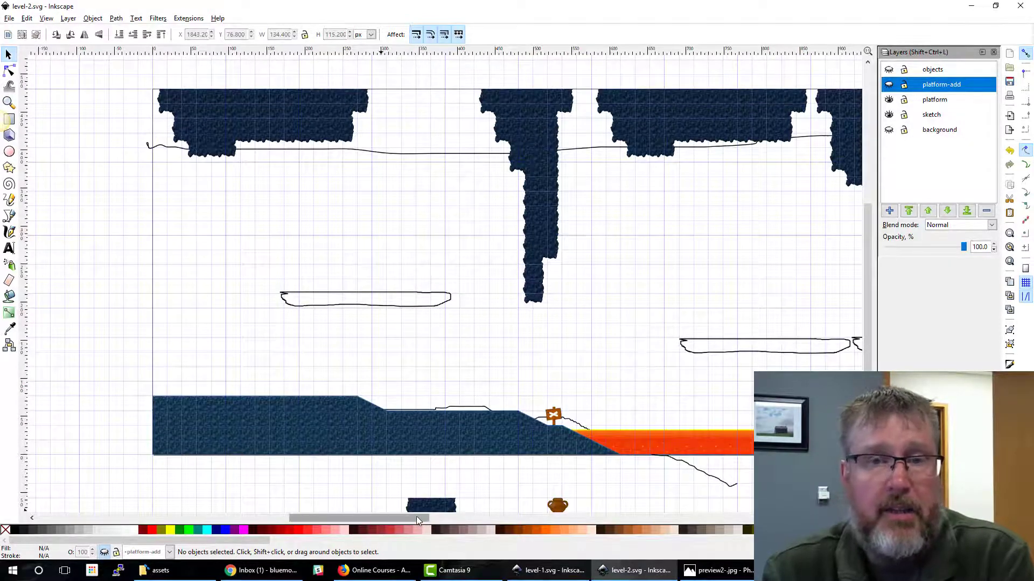
drag(415, 516, 427, 516)
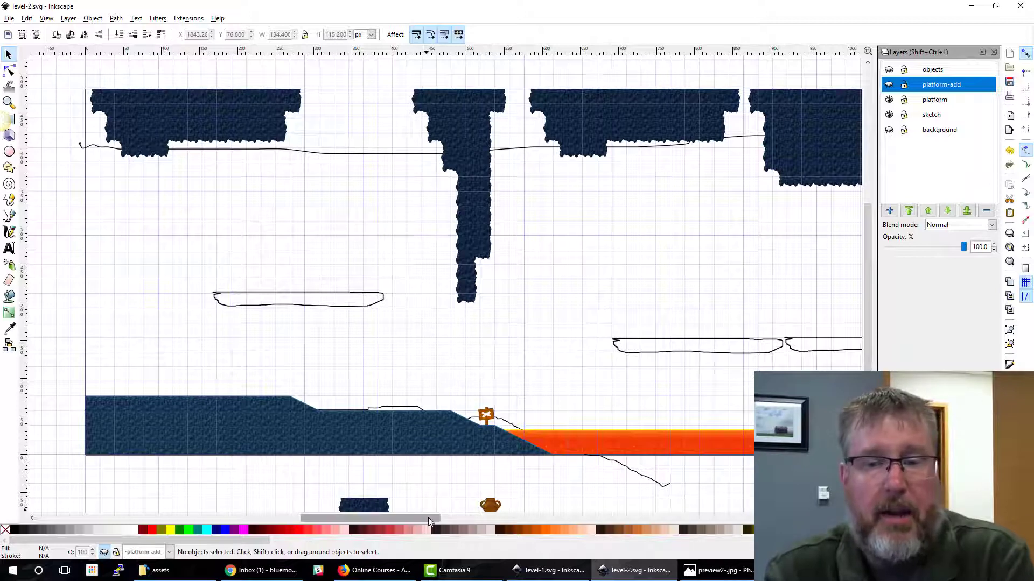
drag(427, 517, 479, 519)
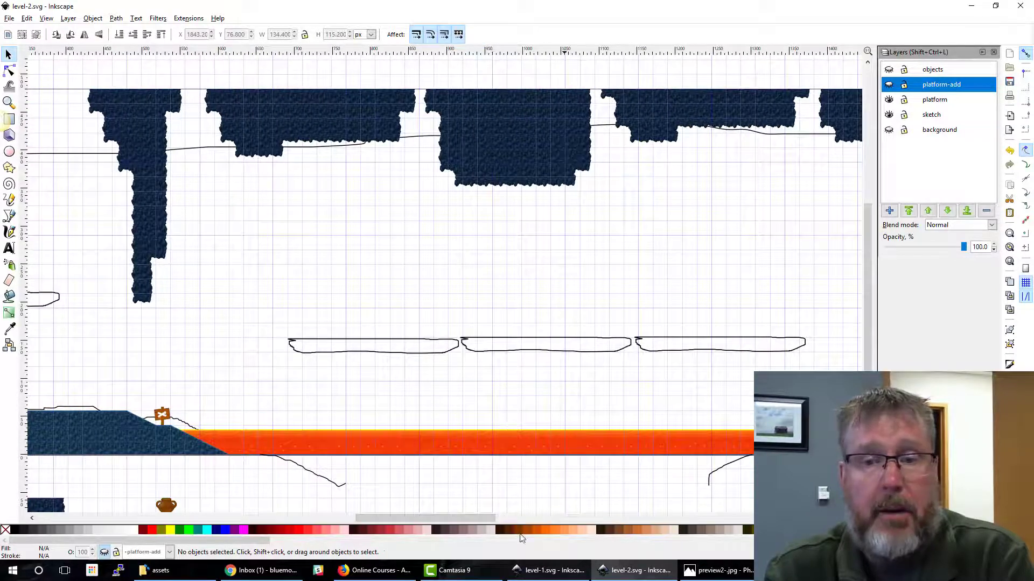
drag(399, 518, 441, 519)
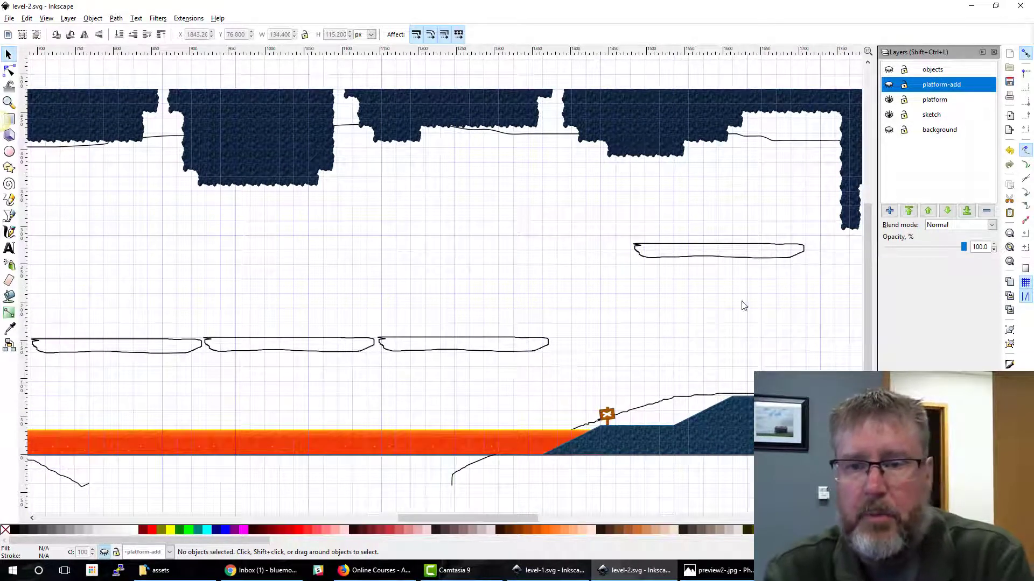
drag(531, 520, 599, 520)
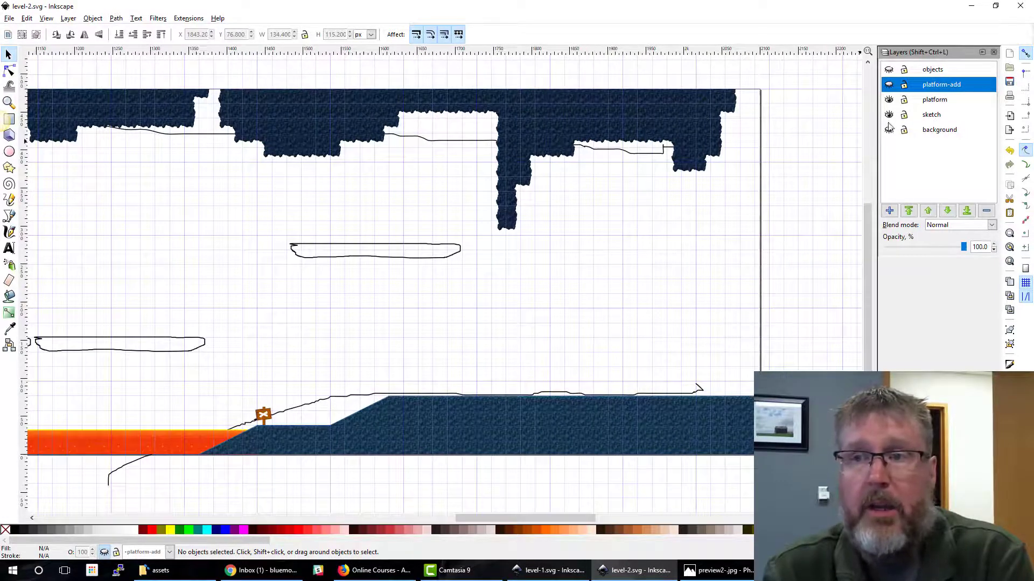
Show the platform-add layer and examine the added ledges, enemies and items from the level's end back to its start
click(889, 86)
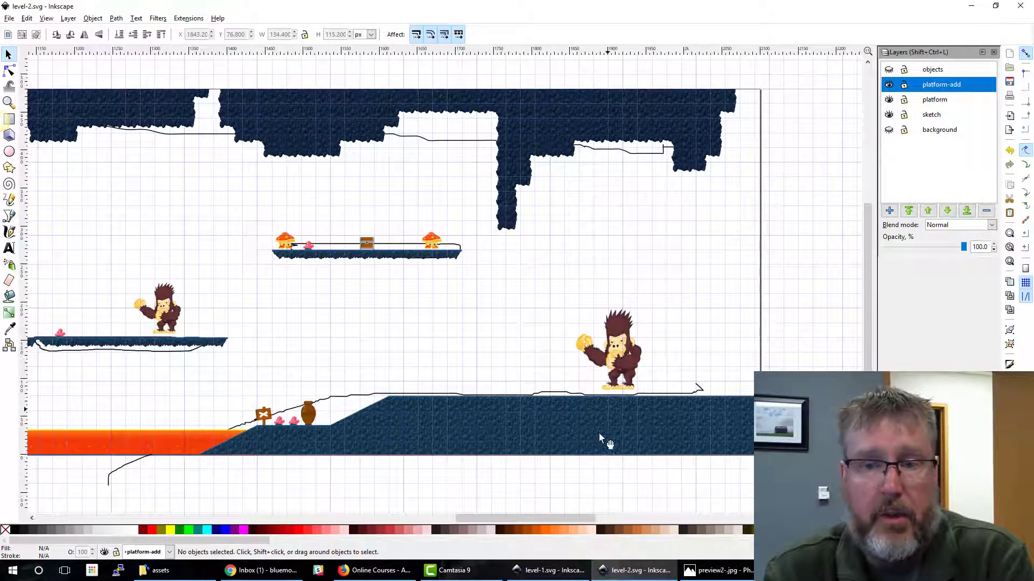
drag(580, 521, 568, 521)
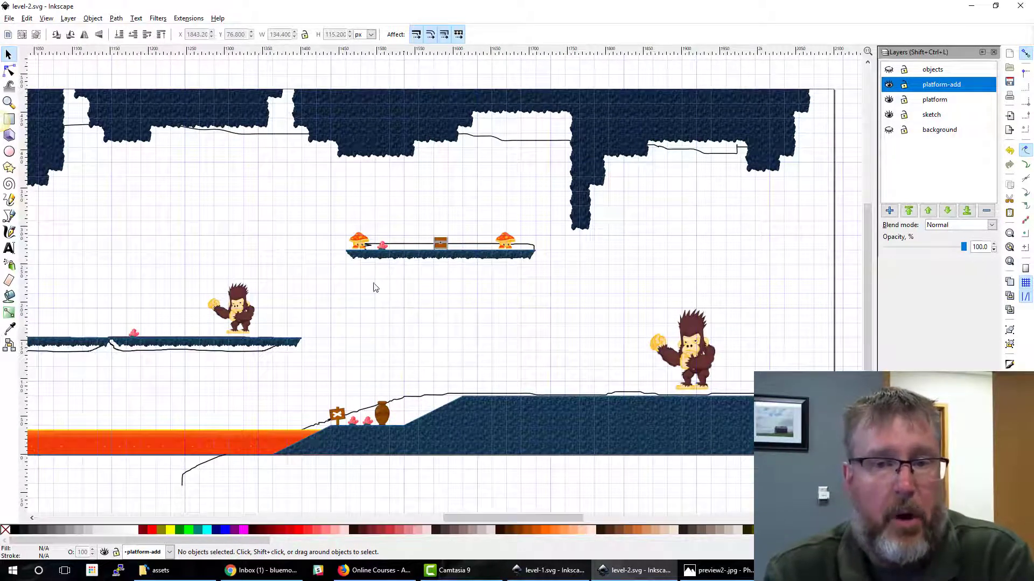
drag(473, 519, 393, 519)
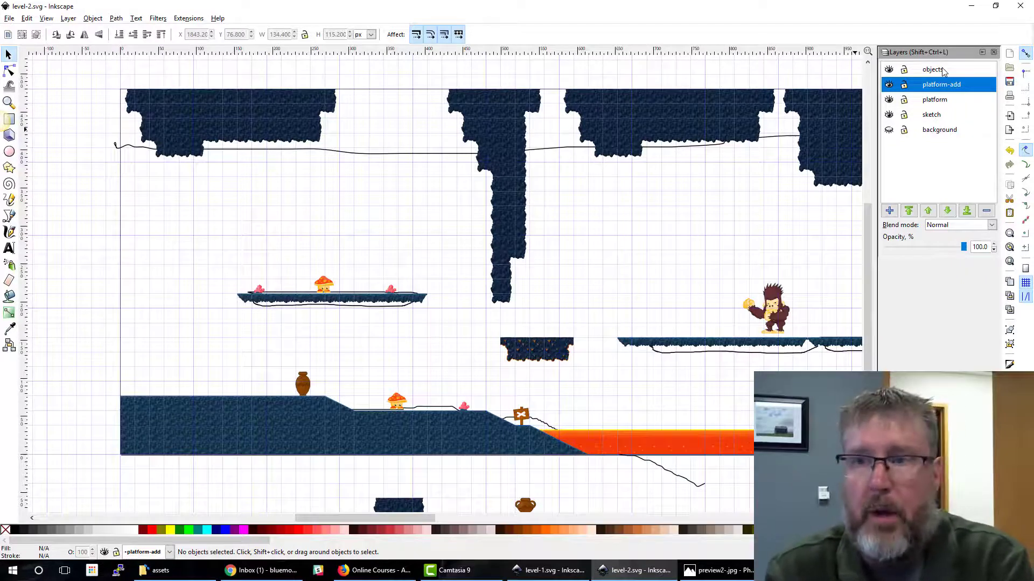
Show the objects and background layers, hide the sketch layer, and review the completed level to its end and back
click(888, 130)
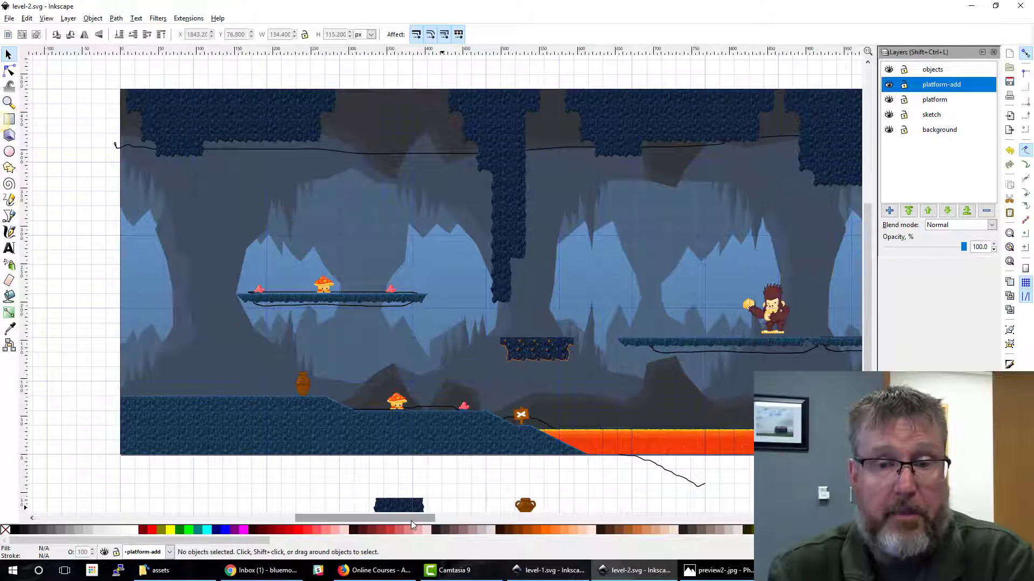
drag(412, 521, 529, 512)
click(890, 116)
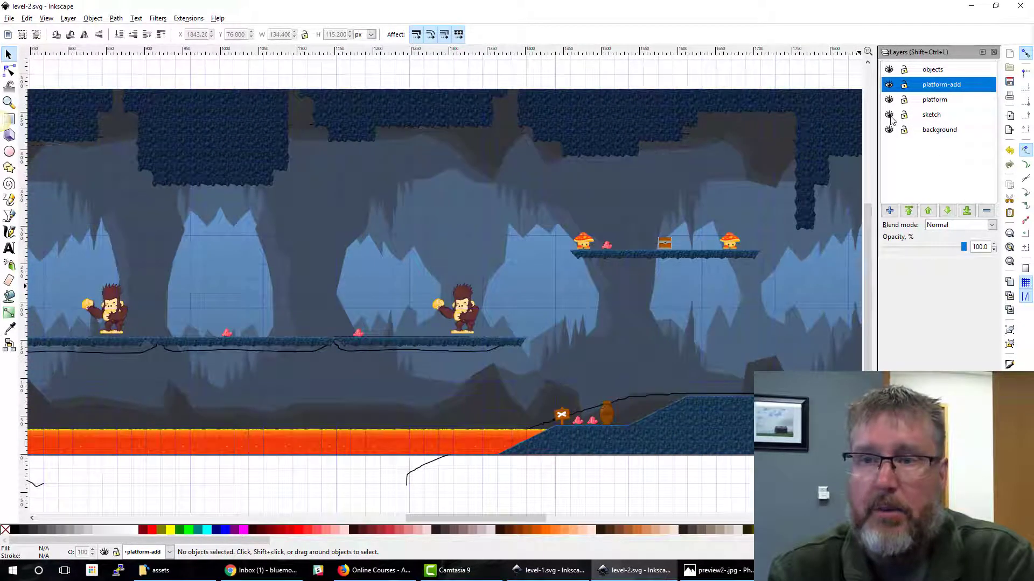
drag(514, 517, 582, 515)
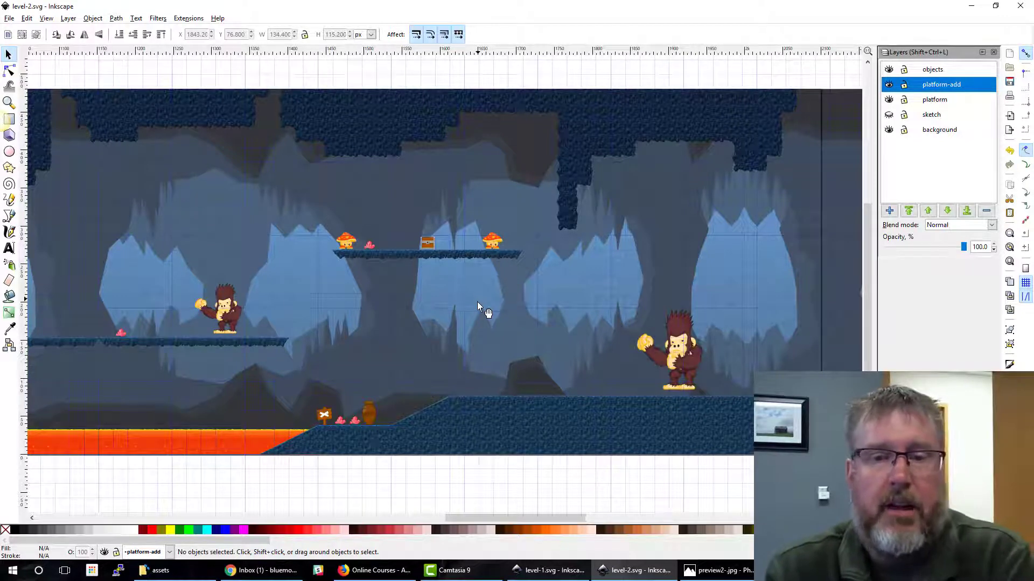
drag(551, 519, 399, 512)
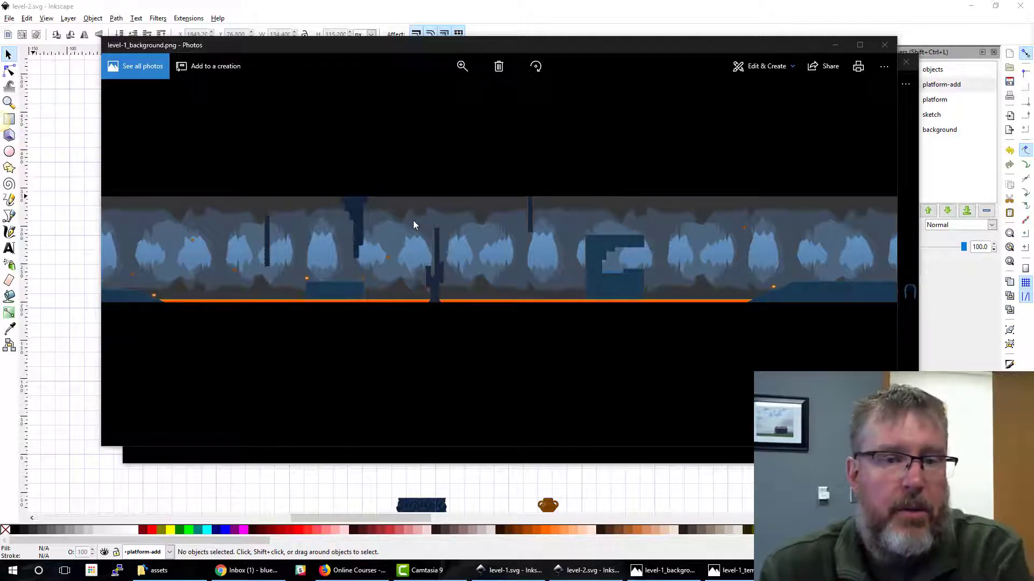
Examine level-1_background.png in Photos at a closer zoom, from the starting ground past the rock columns to the final slope
click(462, 66)
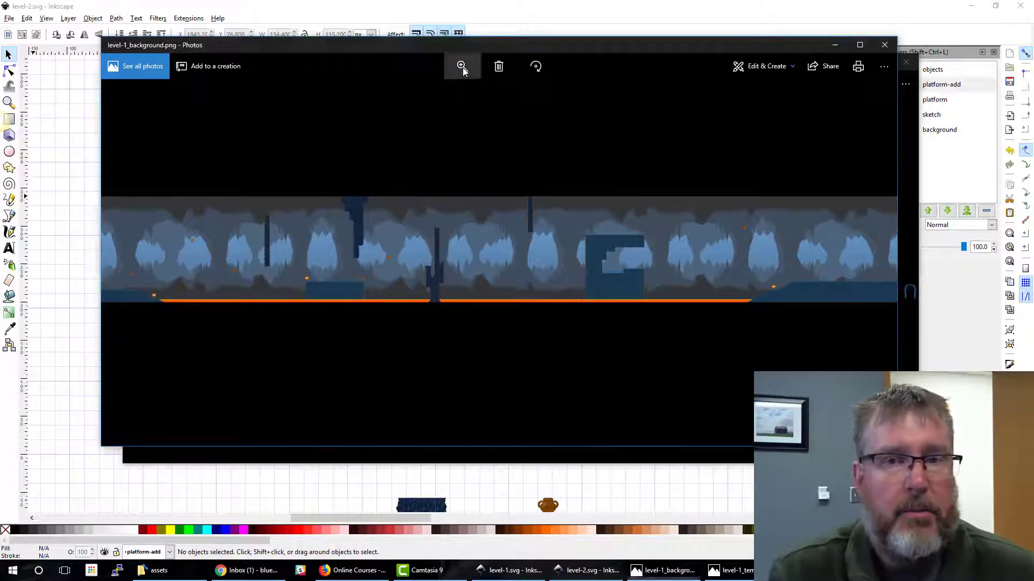
drag(417, 92, 422, 92)
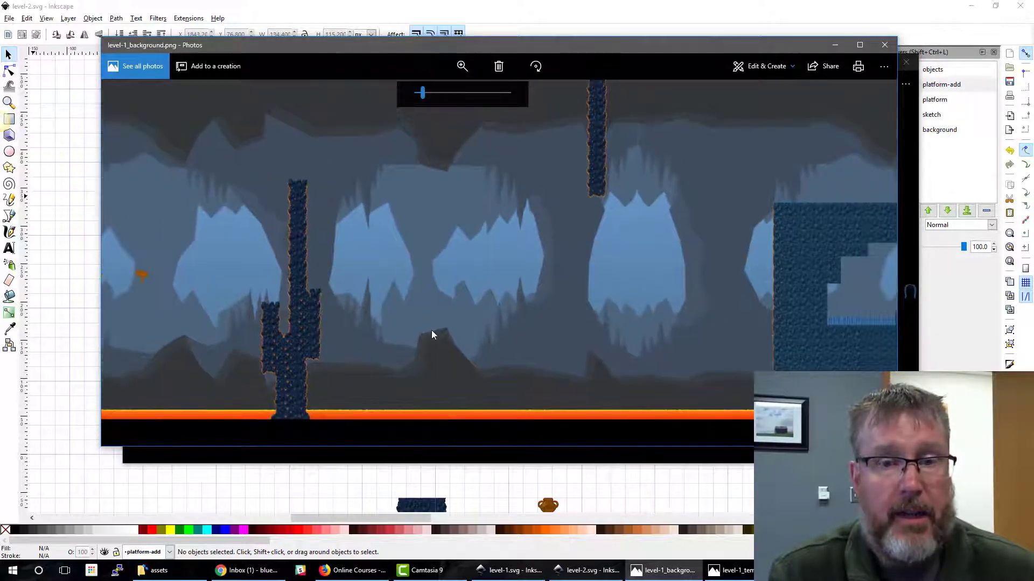
drag(296, 281, 618, 257)
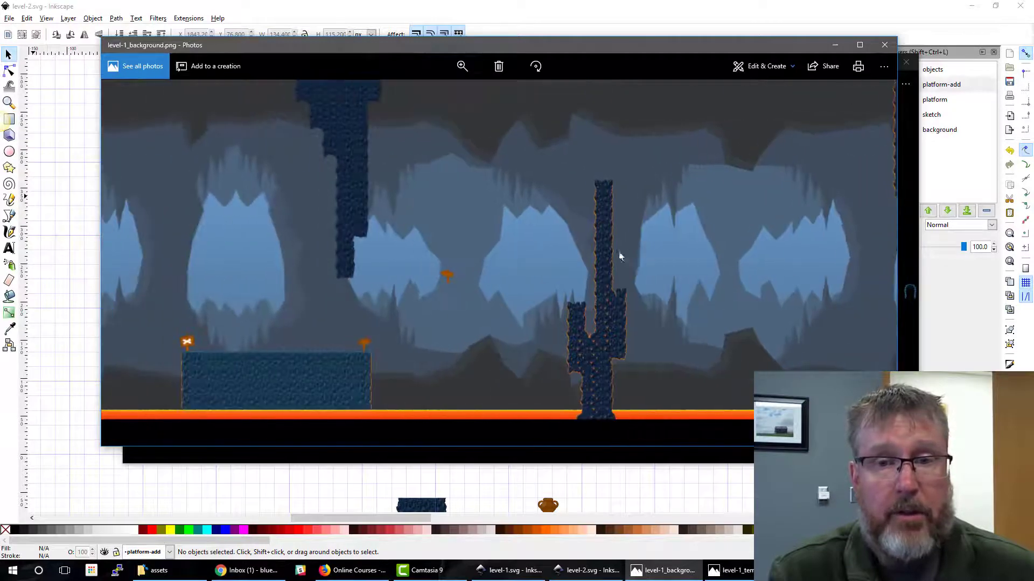
drag(330, 261, 508, 264)
drag(127, 256, 526, 256)
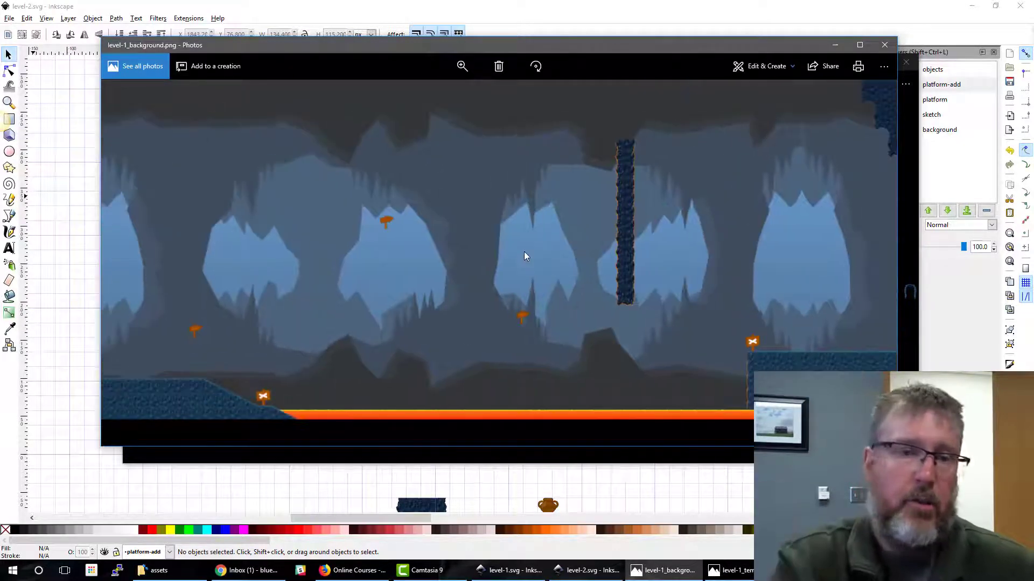
drag(416, 251, 515, 249)
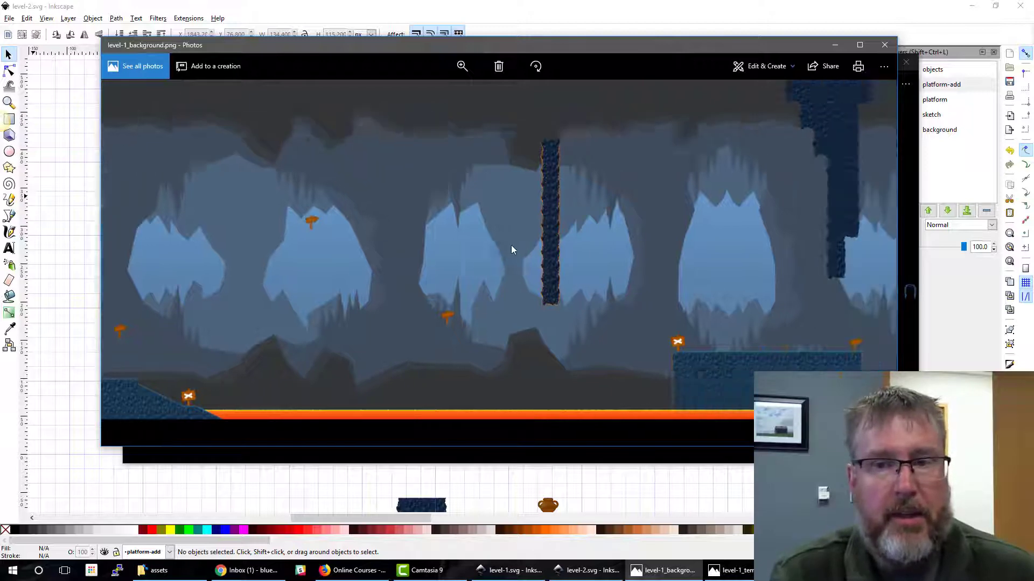
drag(697, 249, 415, 244)
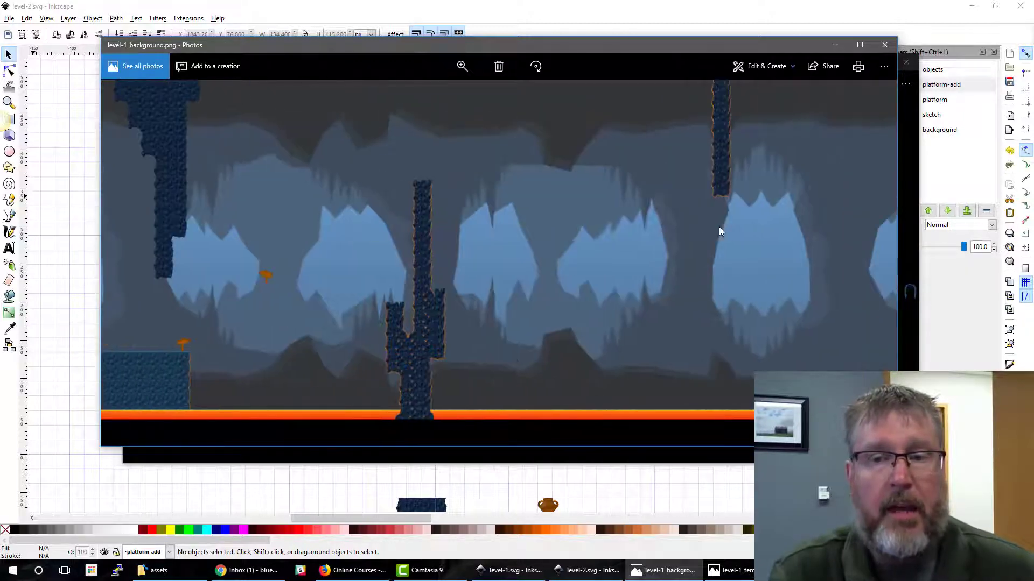
drag(719, 228, 398, 213)
drag(576, 210, 411, 245)
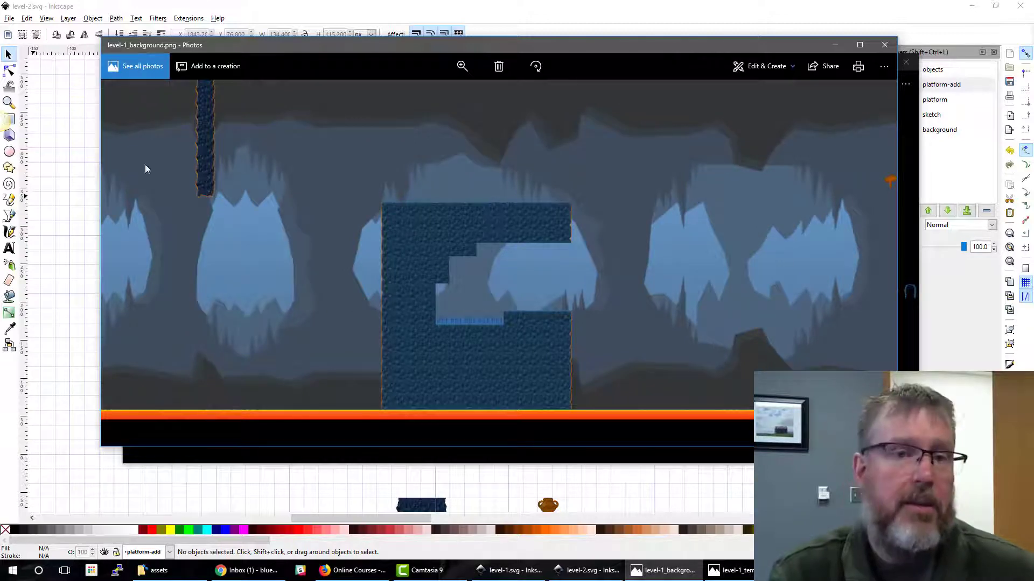
drag(669, 201, 423, 380)
drag(702, 215, 512, 380)
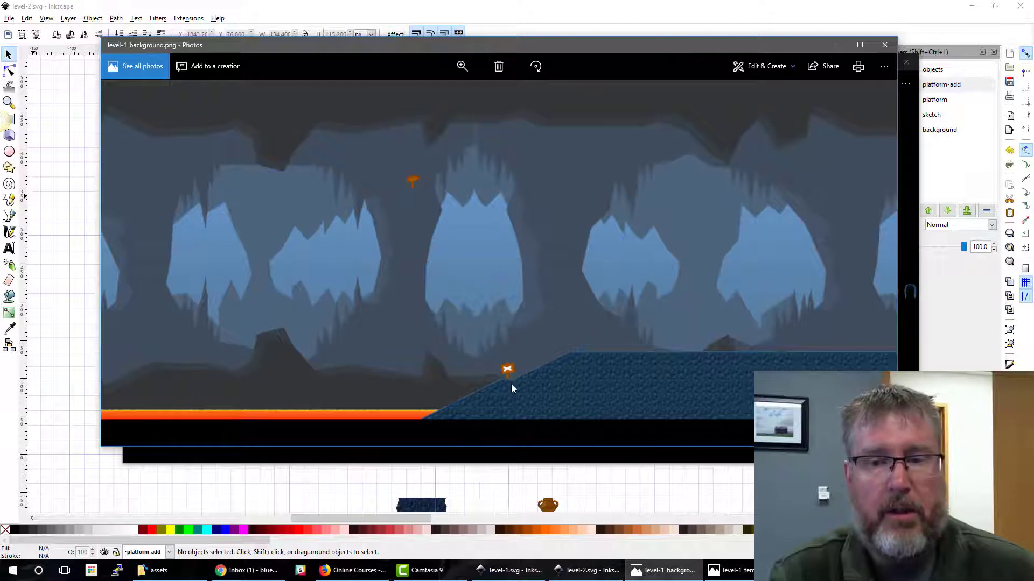
Finish viewing level-1_background.png, switch to level-1_template.png in Photos, and examine it at a closer zoom back to the level's start
drag(655, 225, 648, 228)
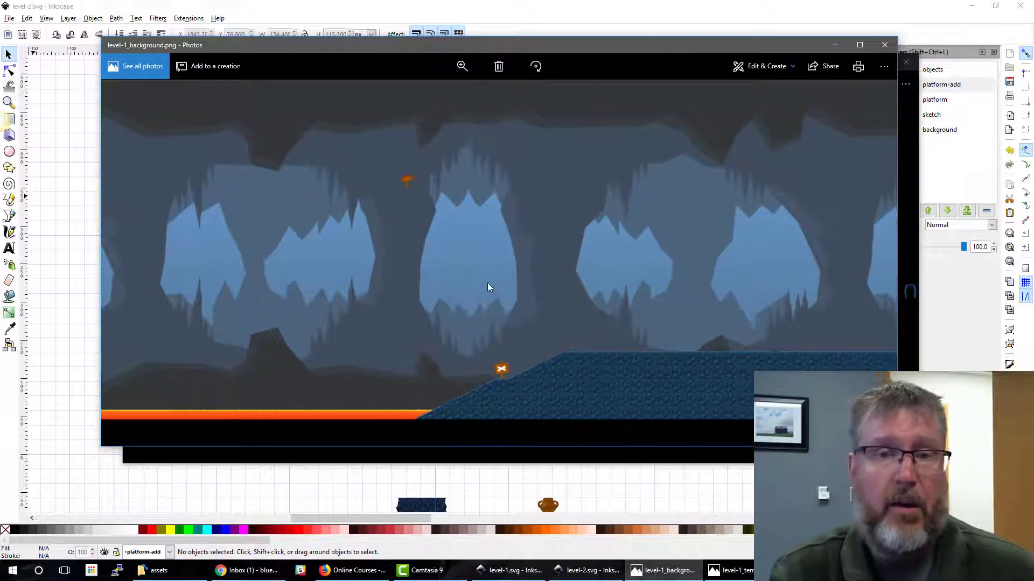
drag(386, 248, 623, 153)
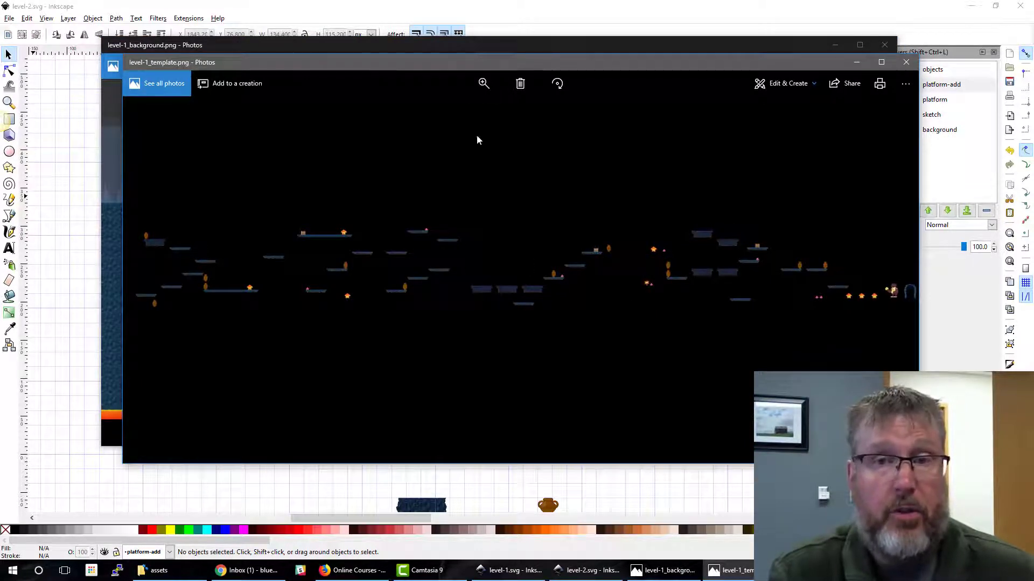
click(487, 85)
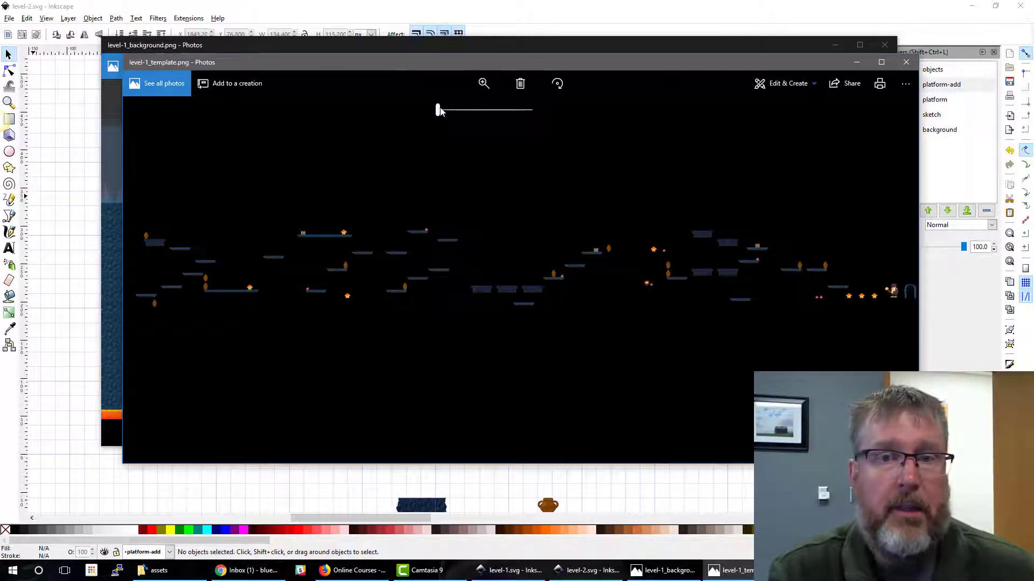
drag(438, 110, 446, 109)
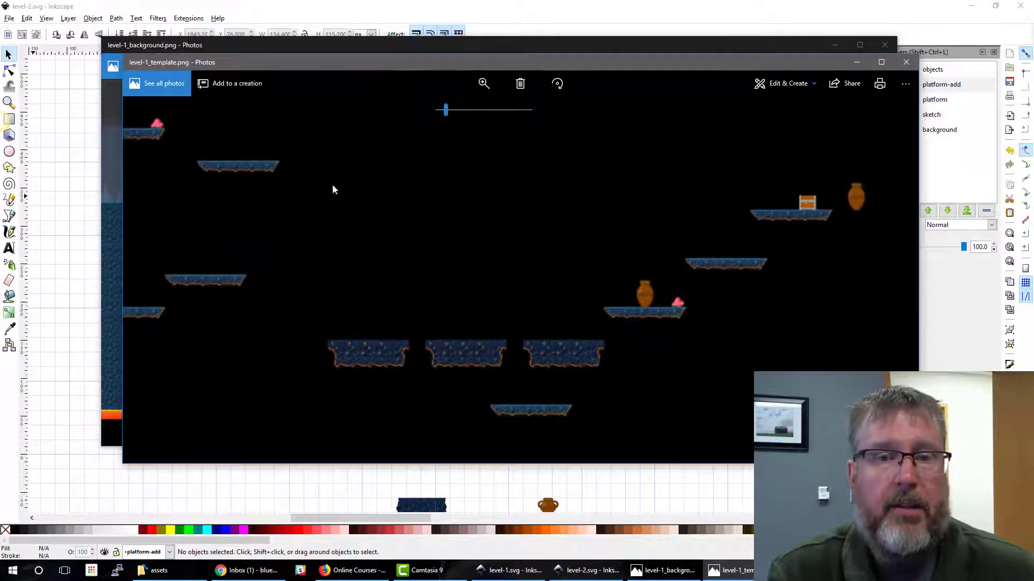
drag(339, 189, 814, 262)
drag(272, 249, 686, 242)
drag(339, 229, 588, 231)
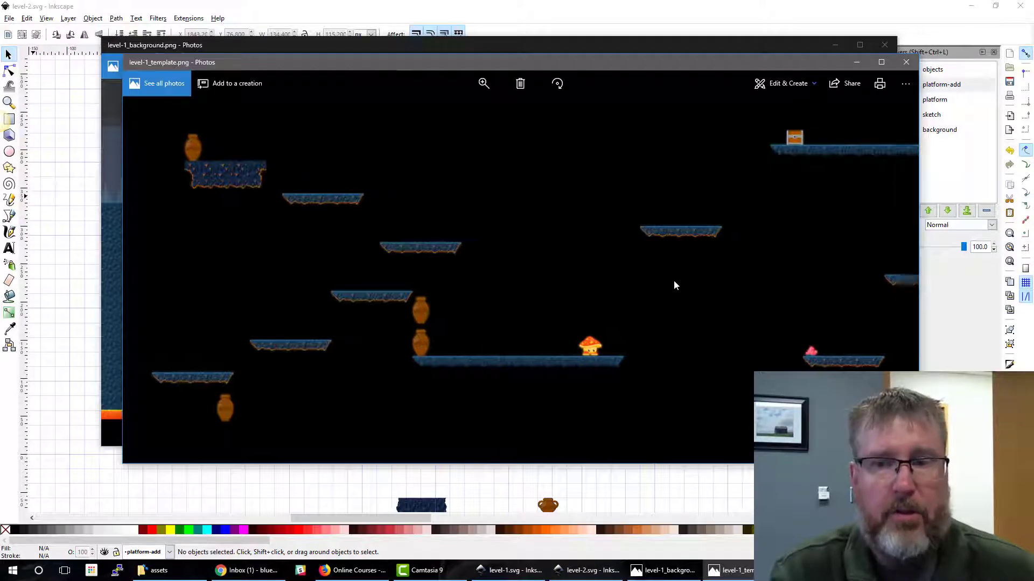
Examine the ledges, vases, chests, gems and mushrooms in level-1_template.png from the level's start to its end
drag(673, 280, 485, 271)
drag(722, 192, 511, 278)
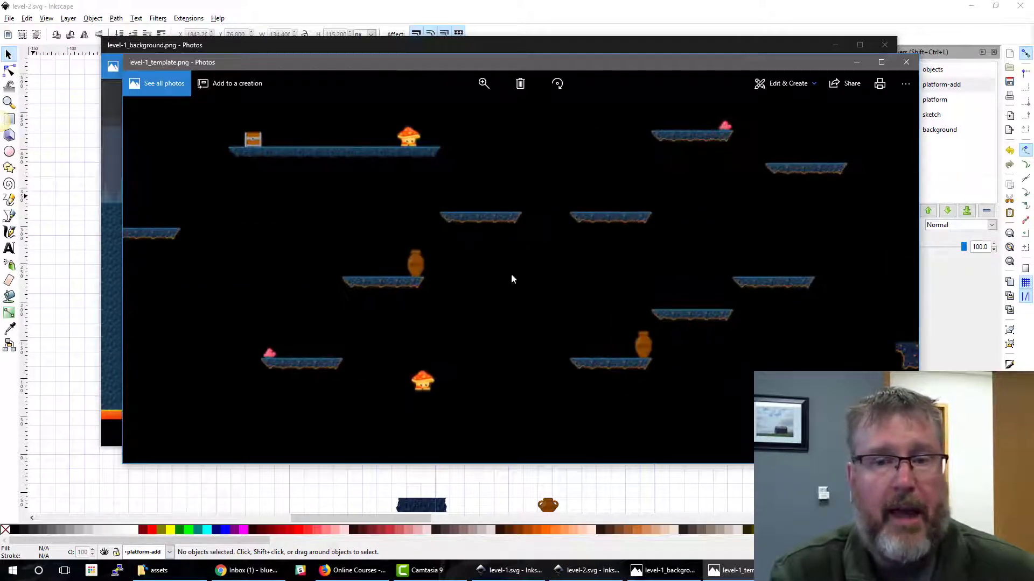
drag(760, 286, 483, 93)
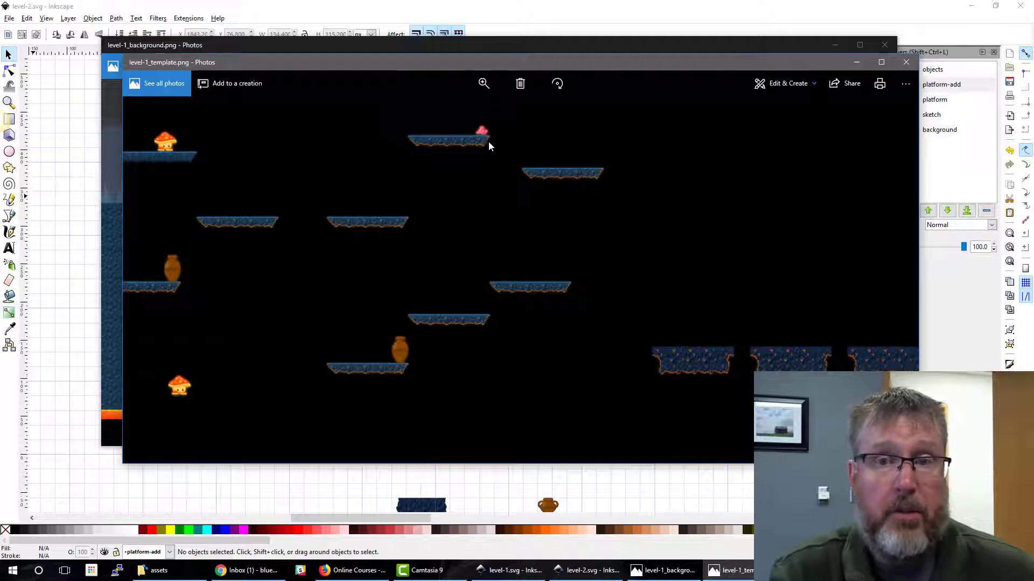
drag(783, 259, 473, 280)
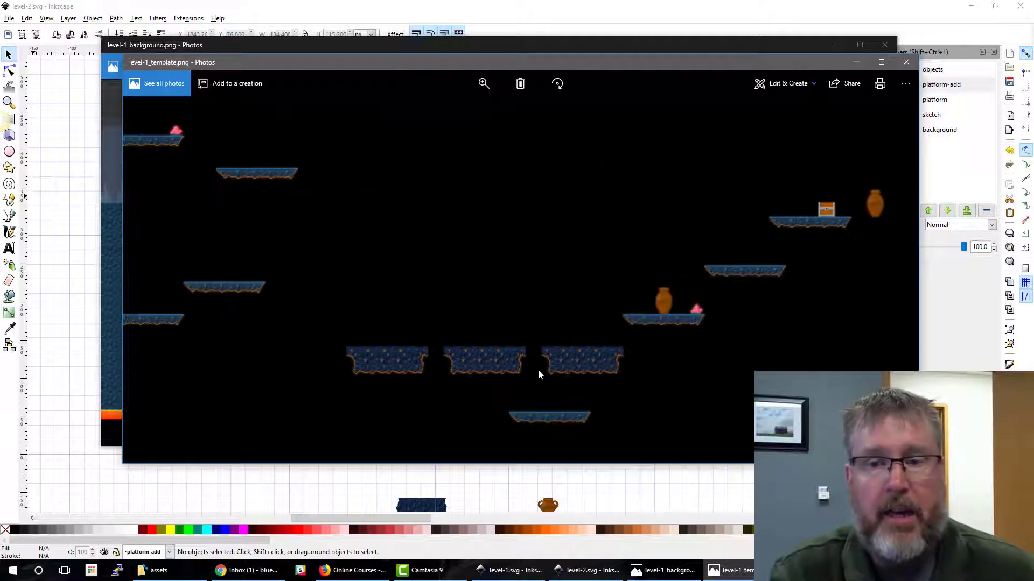
drag(683, 358, 550, 178)
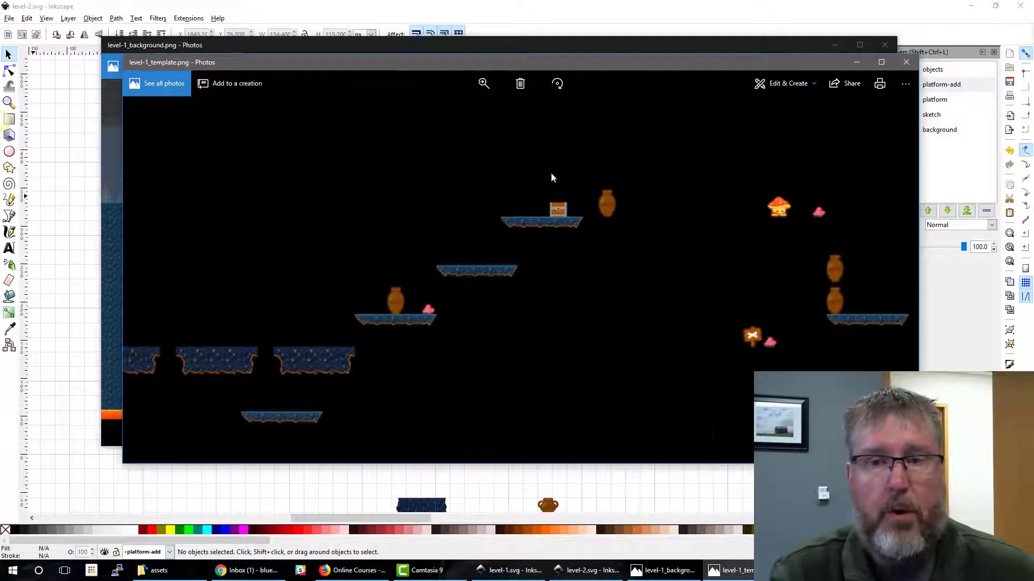
drag(832, 259, 512, 272)
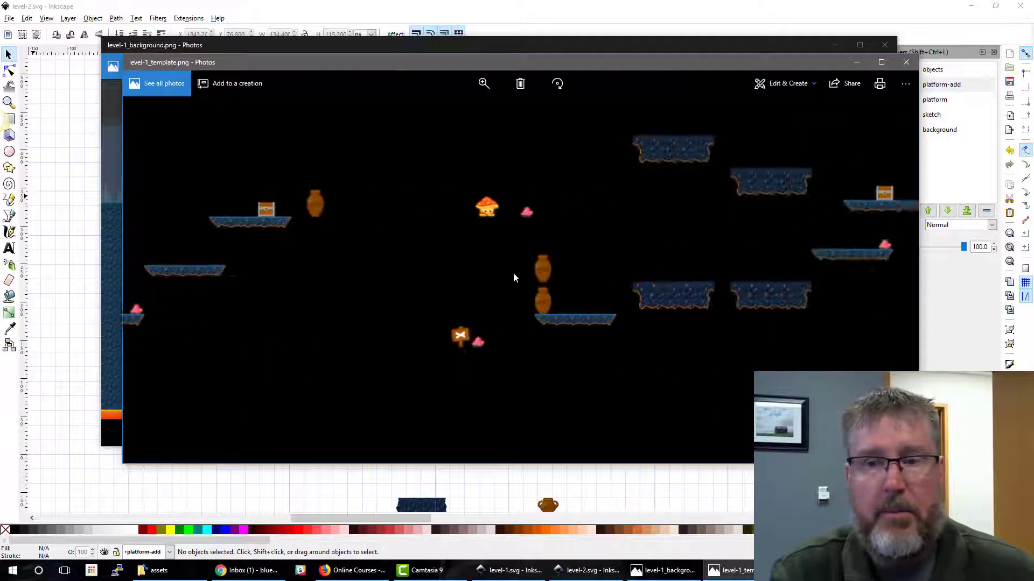
drag(796, 272, 471, 283)
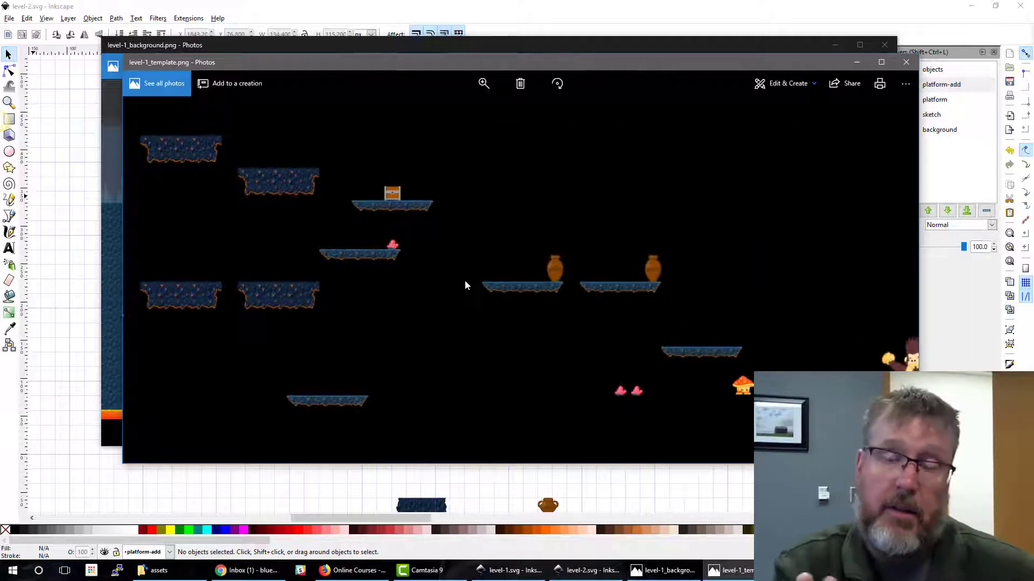
drag(667, 266, 395, 344)
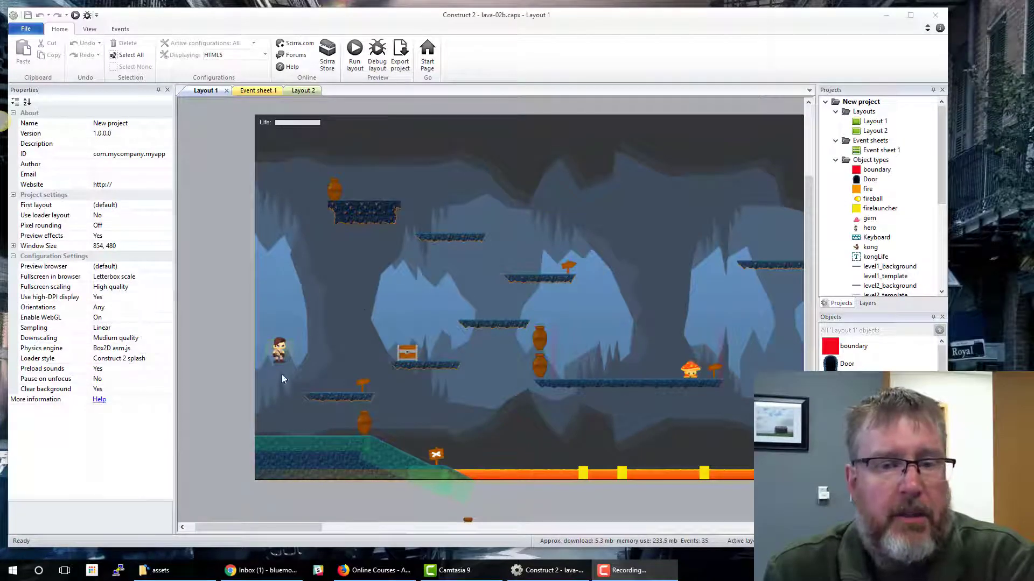
In Construct 2, inspect the kong, mushroom and boundary objects at the far end of Layout 1
drag(294, 528, 751, 540)
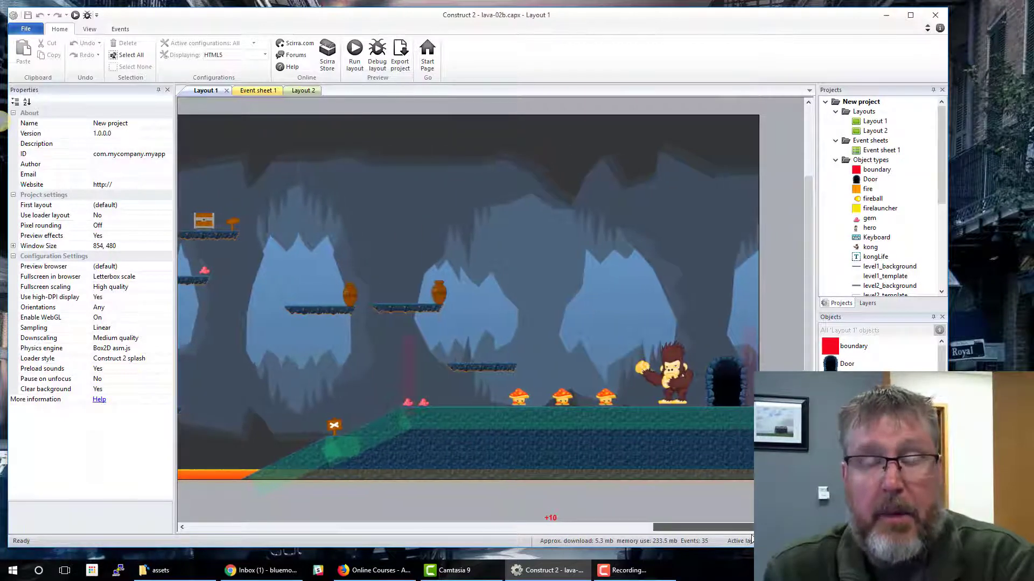
click(666, 382)
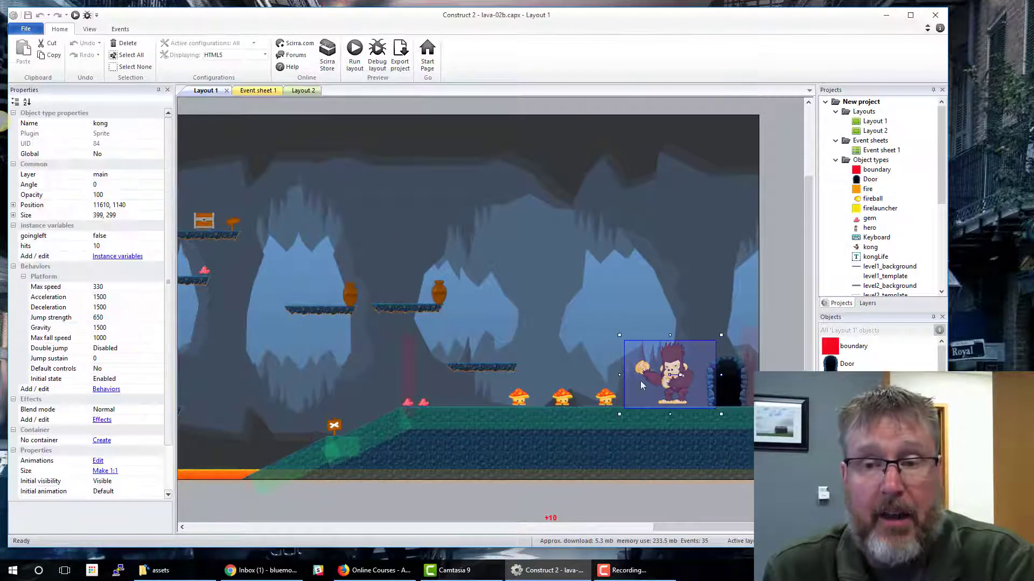
click(607, 399)
click(562, 397)
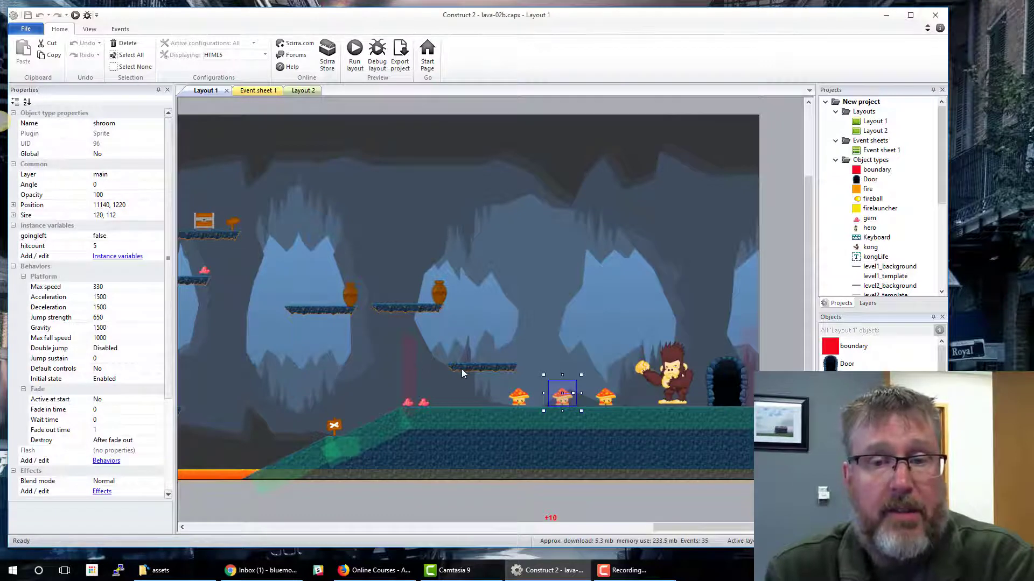
click(479, 377)
click(407, 394)
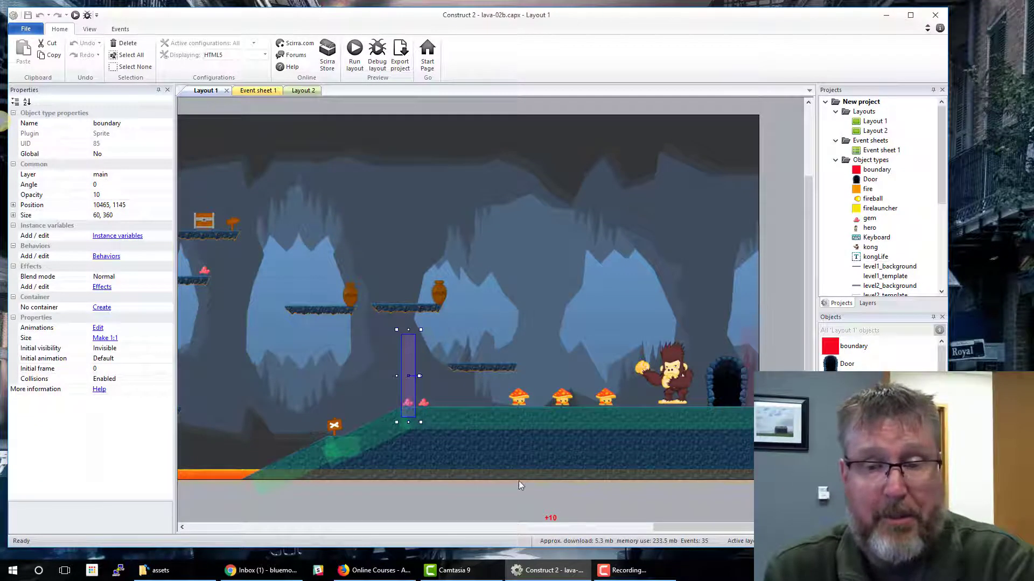
Return to the start of Layout 1 and show its list of layers
drag(671, 527, 218, 496)
click(296, 290)
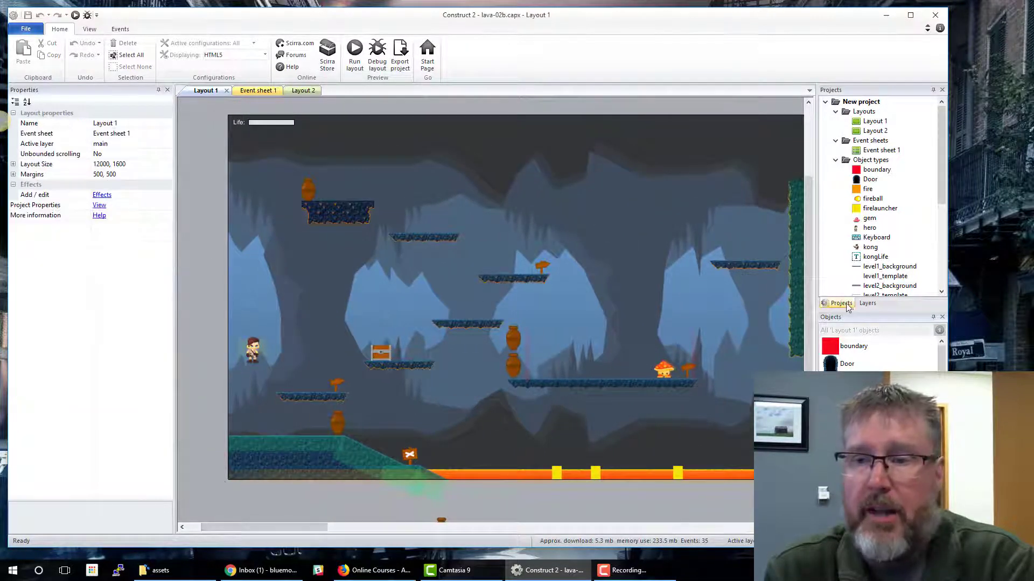
click(864, 303)
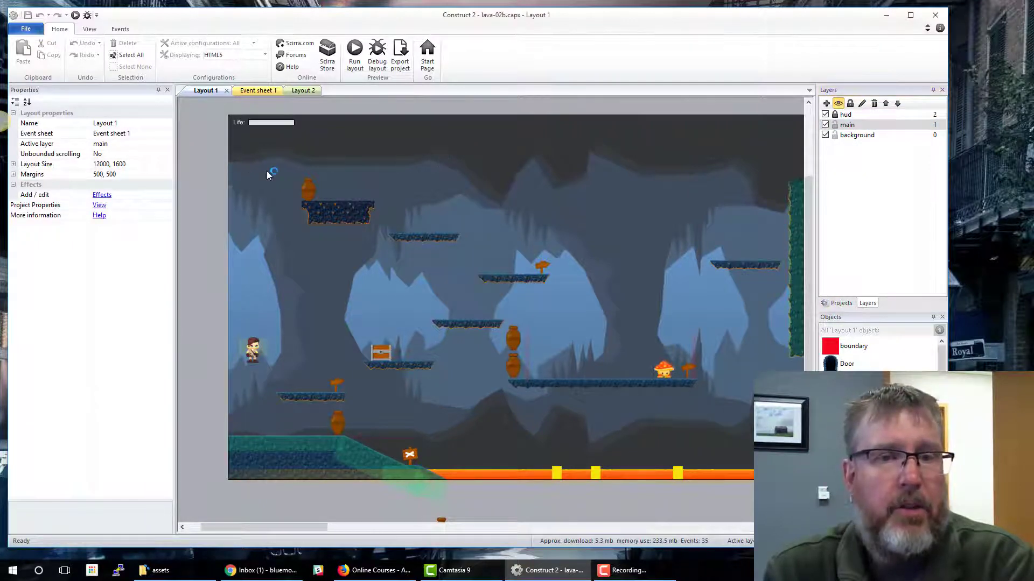
Shift the level1_template image off the level1_background image to show them separately, and undo the moves
click(239, 182)
drag(247, 180, 337, 153)
click(265, 255)
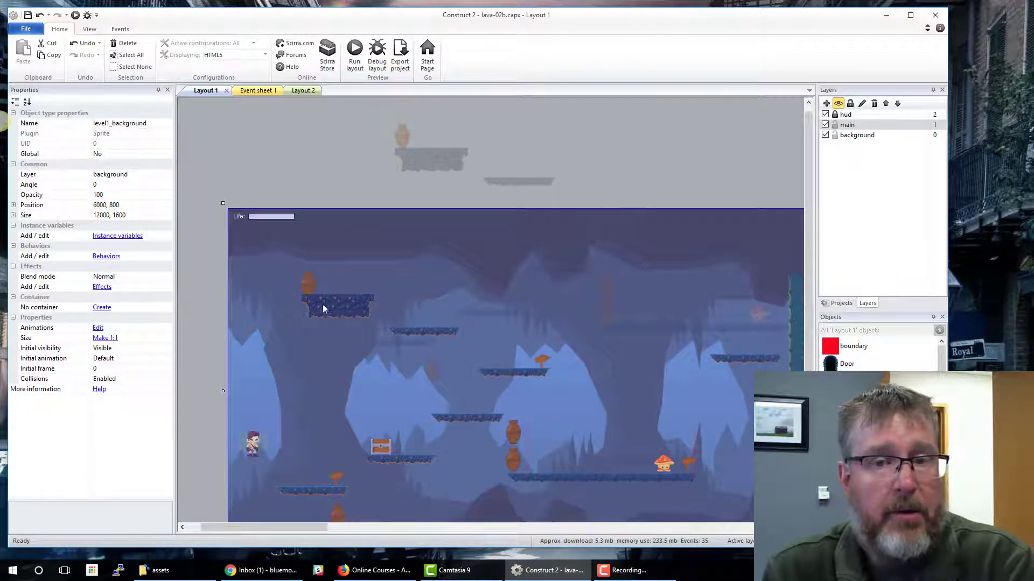
mouse_move(527, 141)
mouse_down()
mouse_move(589, 127)
mouse_move(543, 169)
mouse_move(490, 88)
mouse_move(558, 169)
mouse_move(493, 203)
mouse_move(515, 205)
mouse_move(548, 143)
mouse_move(525, 157)
mouse_up()
key(ctrl+z)
key(ctrl+z)
key(ctrl+z)
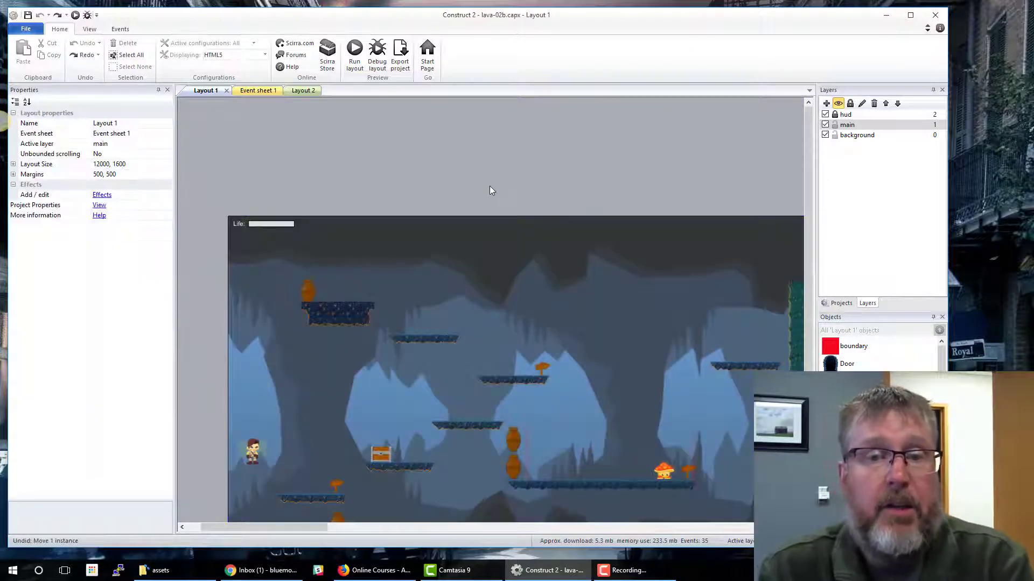
Adjust the vase on the thick ledge near the level's start over the template image, placing the vase at 360, 330
scroll(492, 184, down, 3)
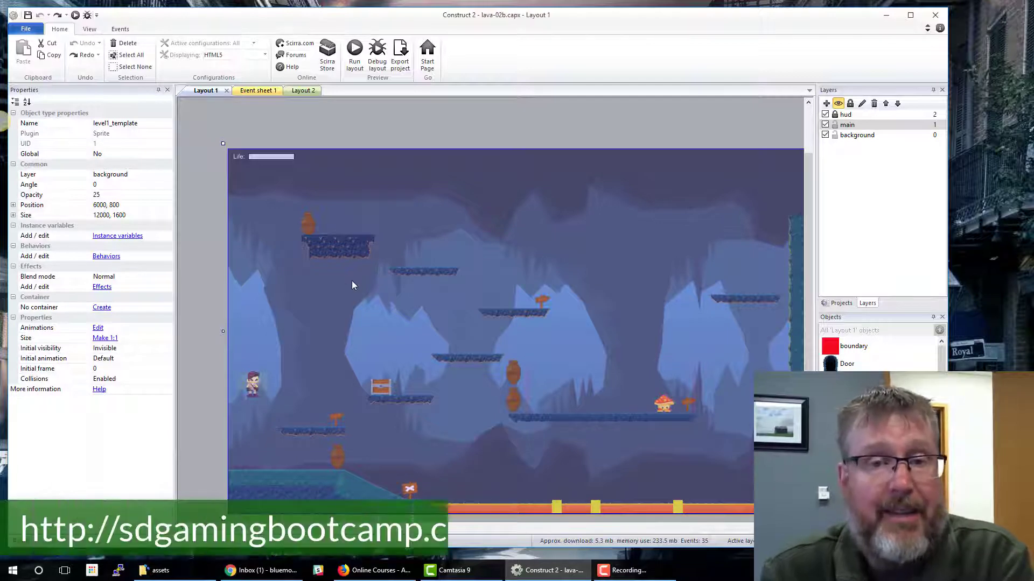
click(344, 249)
click(287, 255)
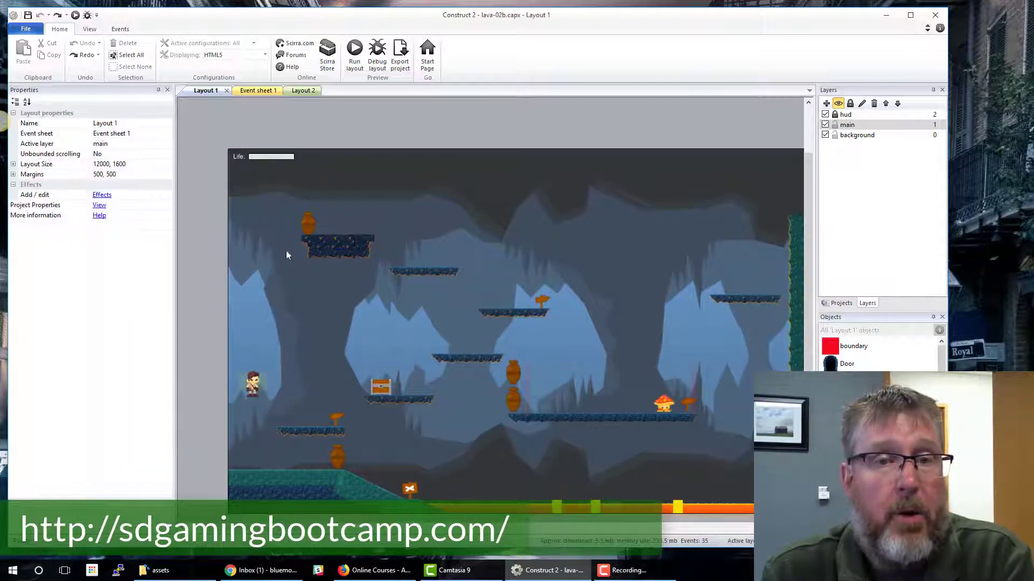
mouse_move(319, 252)
mouse_down()
mouse_move(261, 314)
mouse_move(331, 291)
mouse_move(354, 247)
mouse_move(270, 229)
mouse_move(313, 233)
mouse_up()
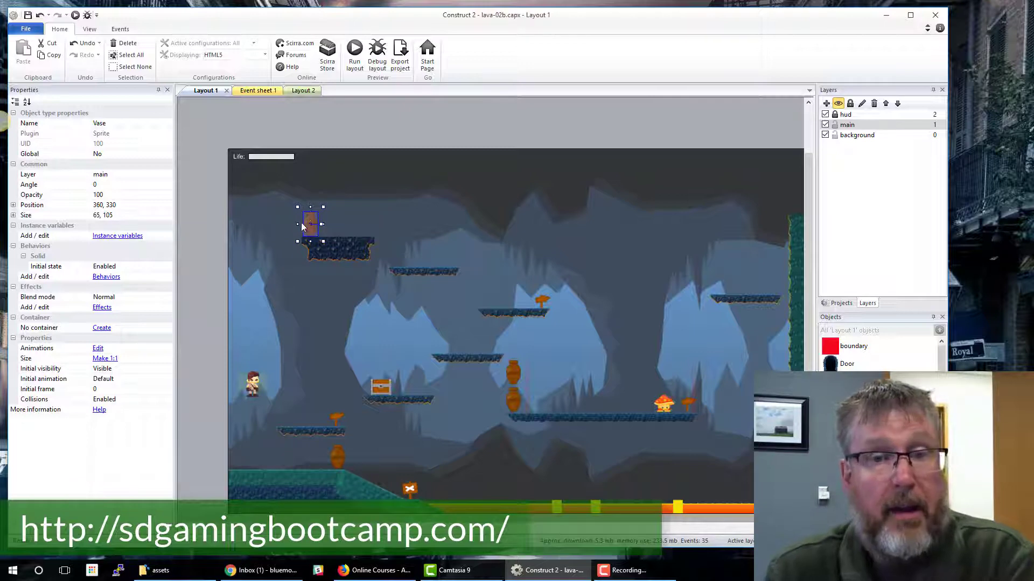
click(182, 218)
Inspect the level1_template image and the small ledges and stacked vases near the level's start
click(273, 292)
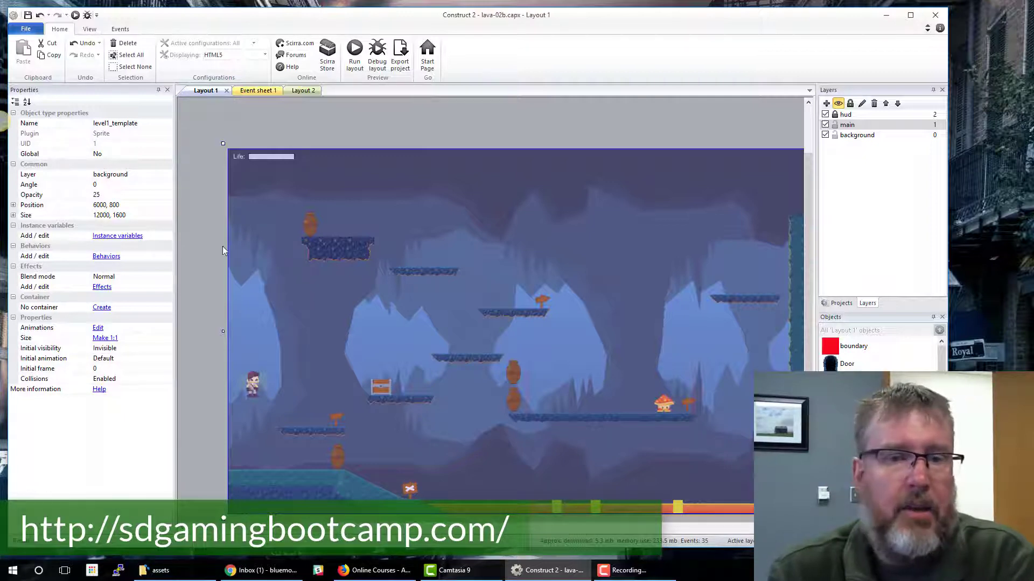
click(202, 254)
scroll(346, 470, down, 1)
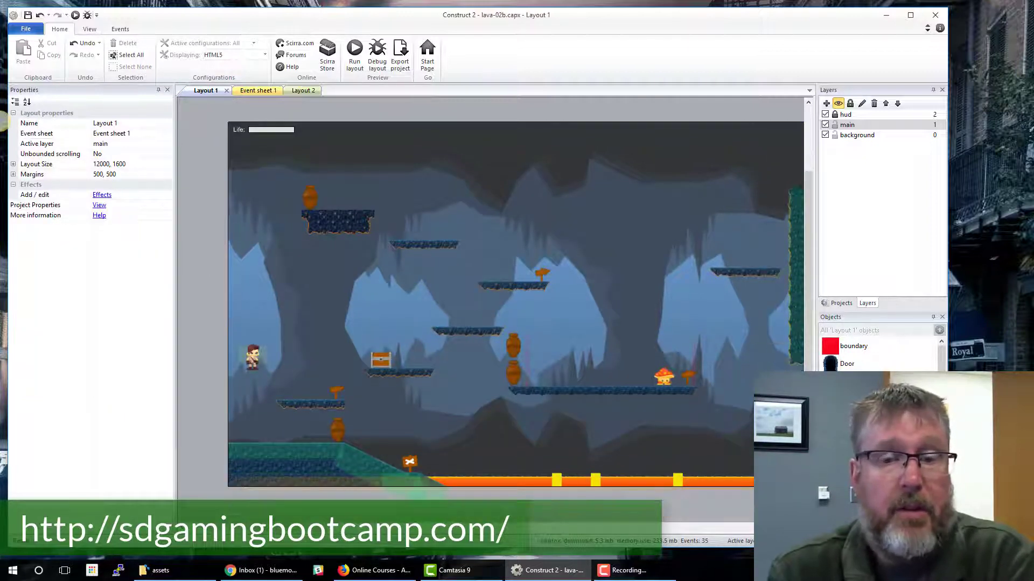
click(442, 333)
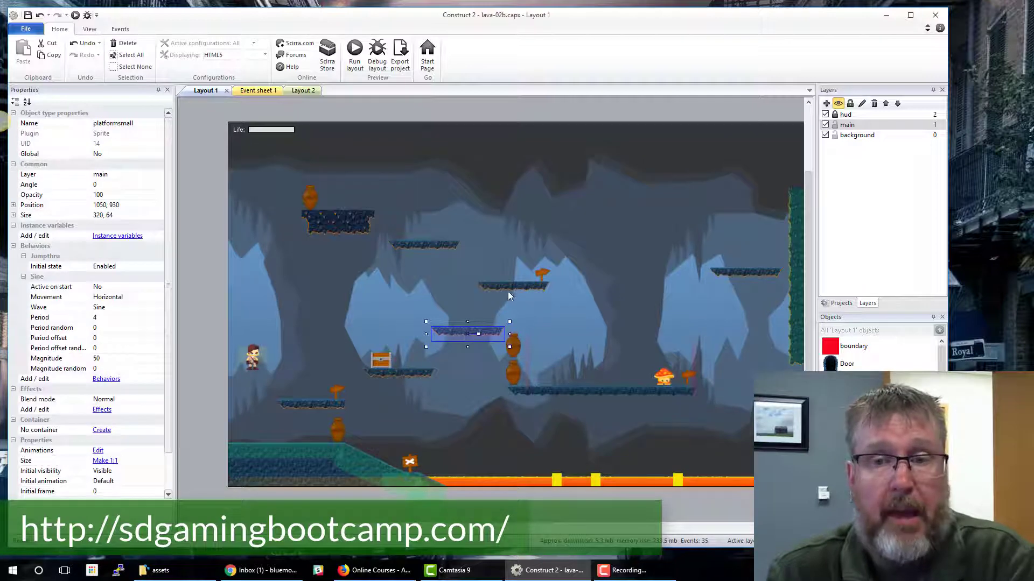
click(509, 290)
click(513, 348)
click(508, 380)
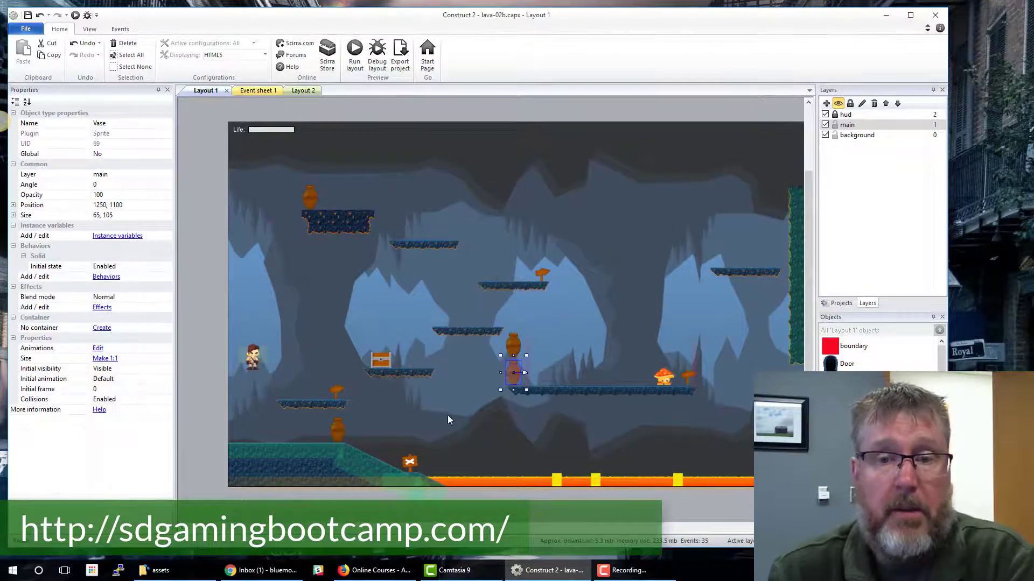
Inspect the translucent platform blocks covering the ground, the hanging column and the rock pillar farther along the level
drag(301, 528, 497, 528)
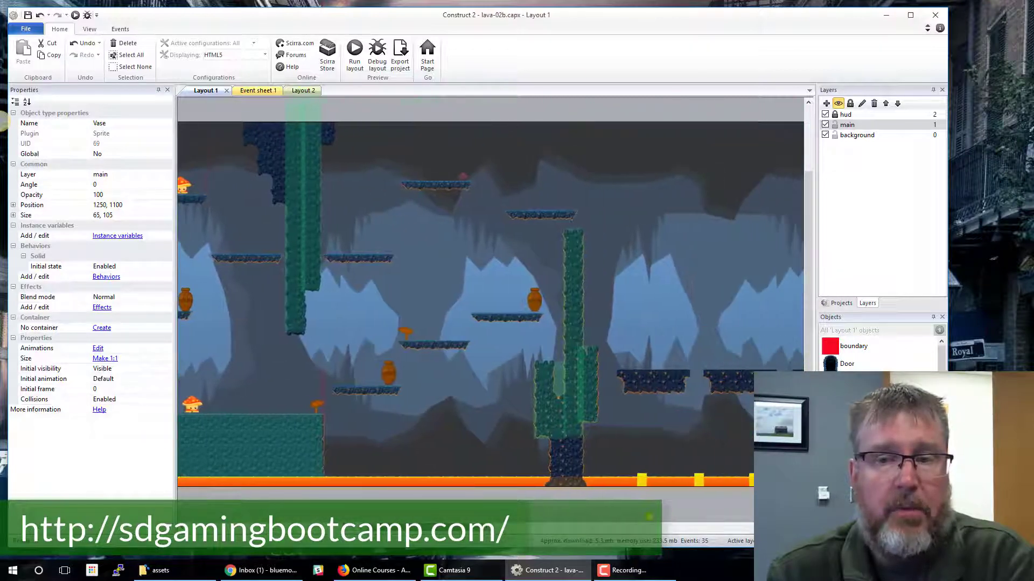
click(304, 428)
click(302, 270)
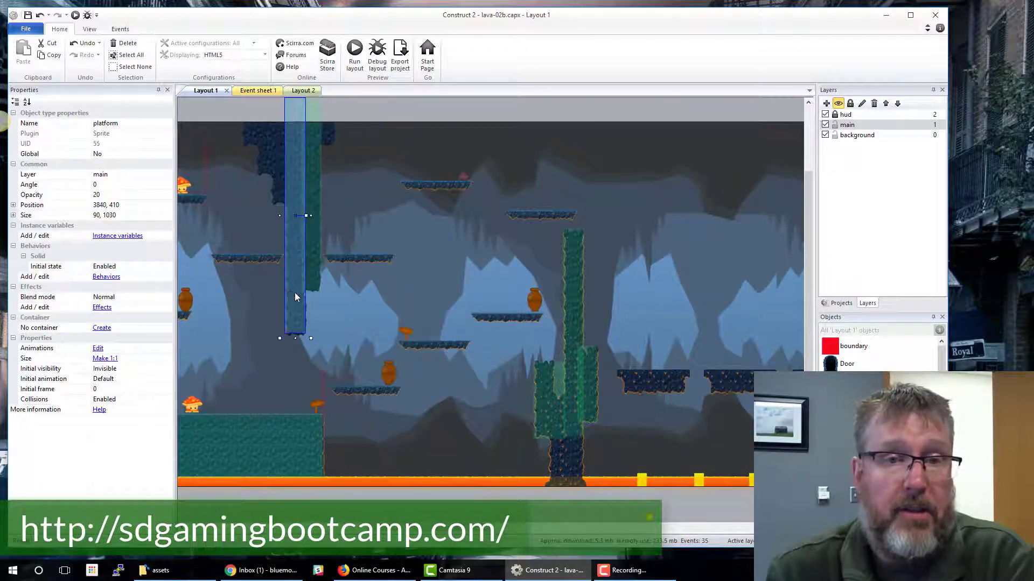
click(545, 400)
click(577, 395)
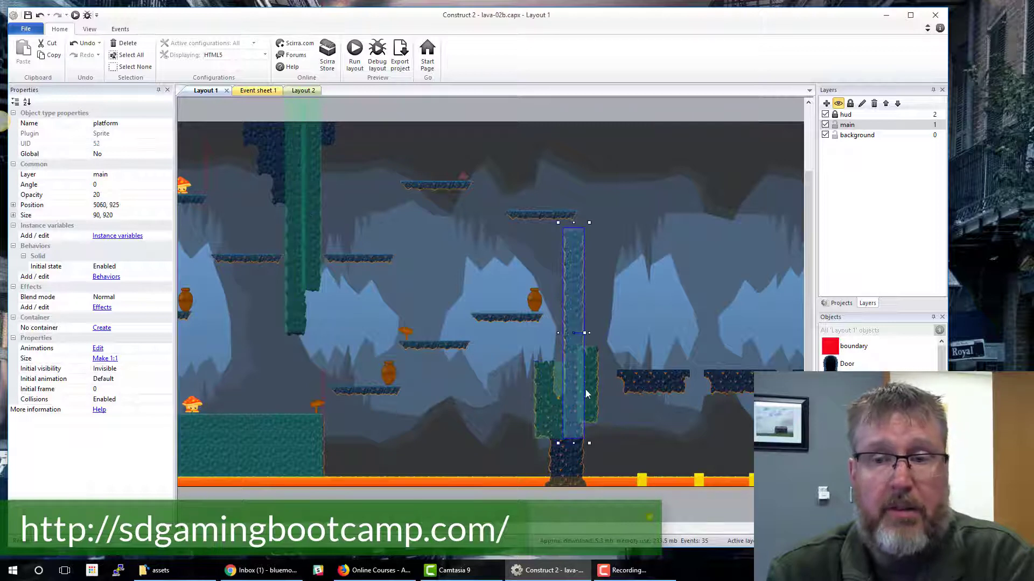
click(589, 392)
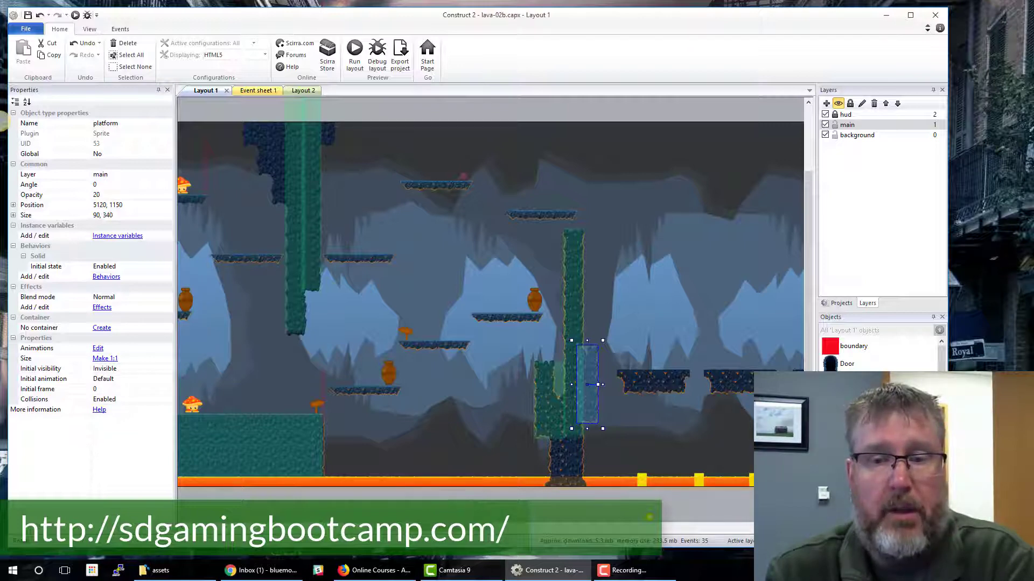
drag(476, 528, 566, 530)
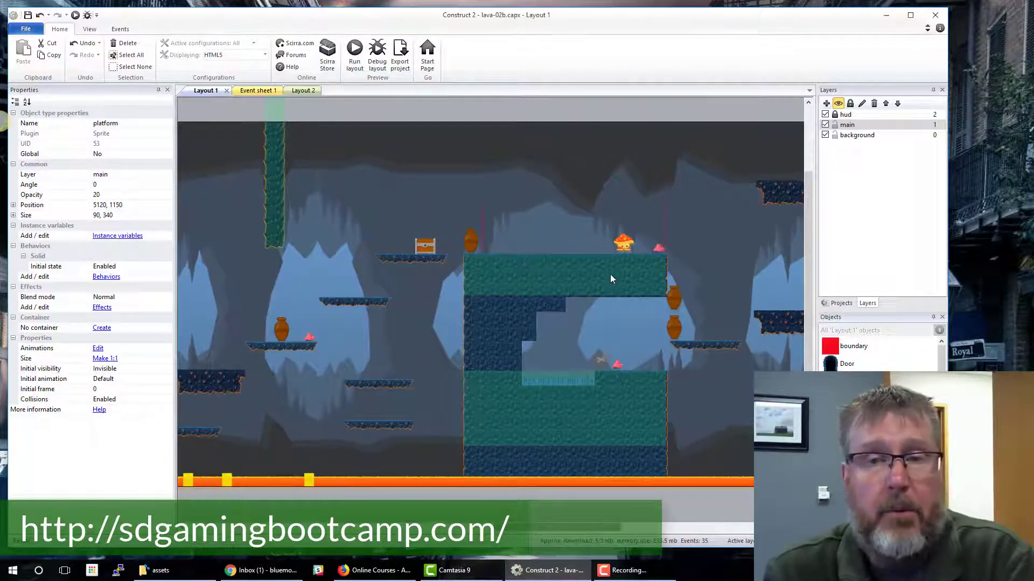